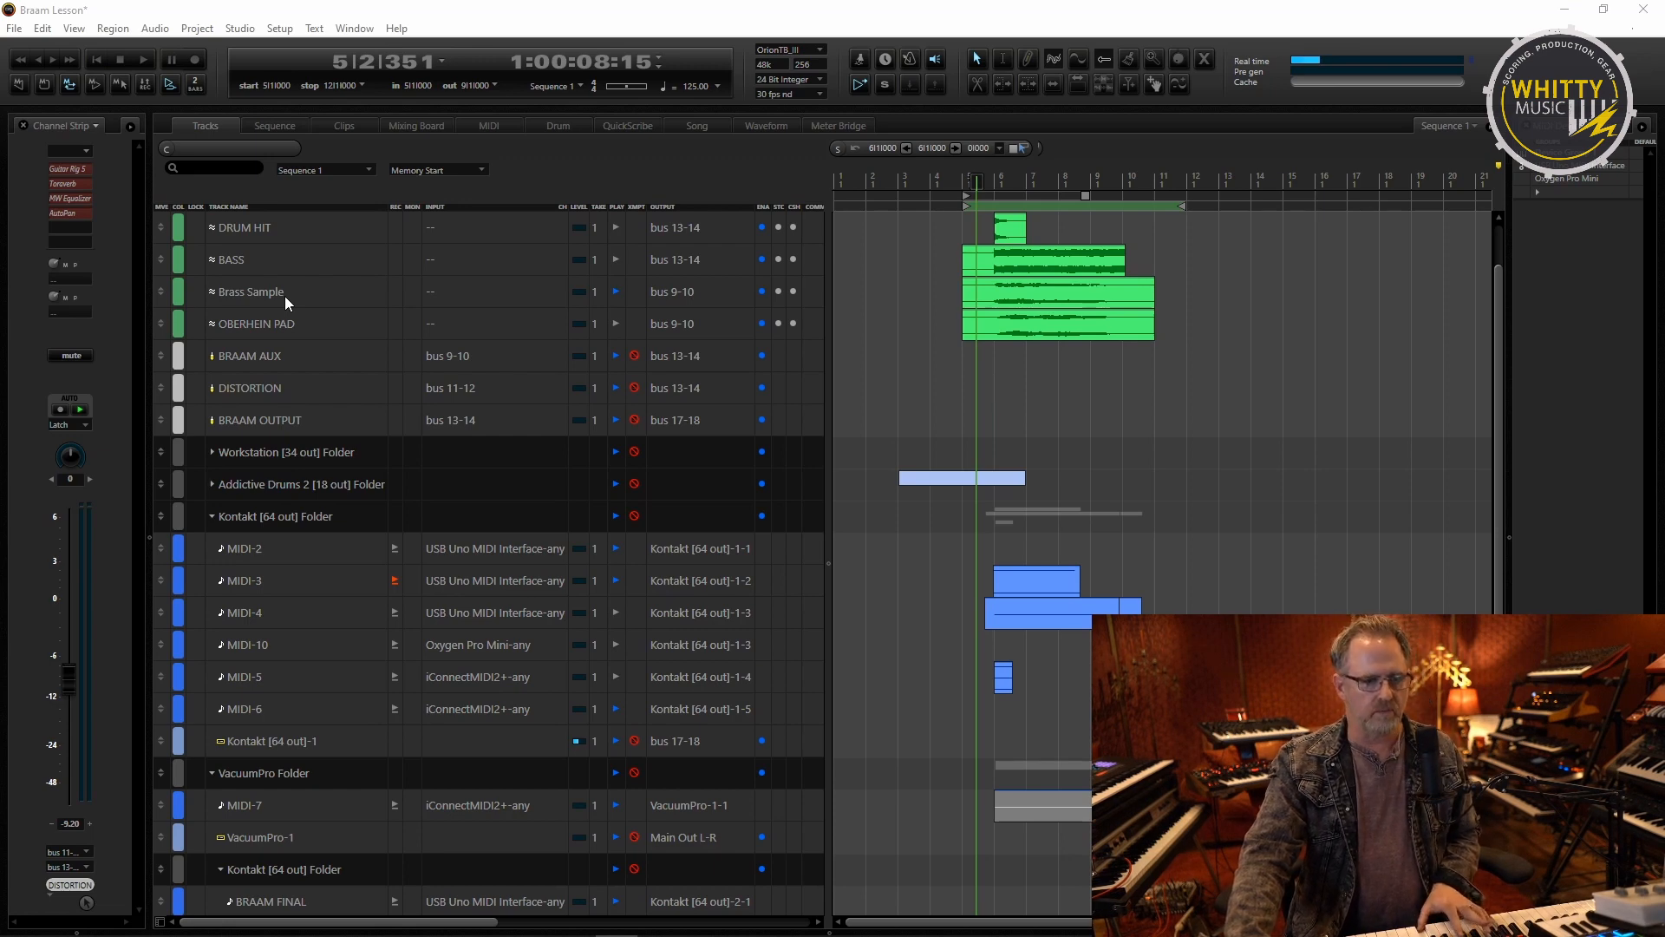
- Select the Brass Sample track and play the sequence from bar 5 to hear the pad layer
{"action": "left_click", "coordinate": [285, 295]}
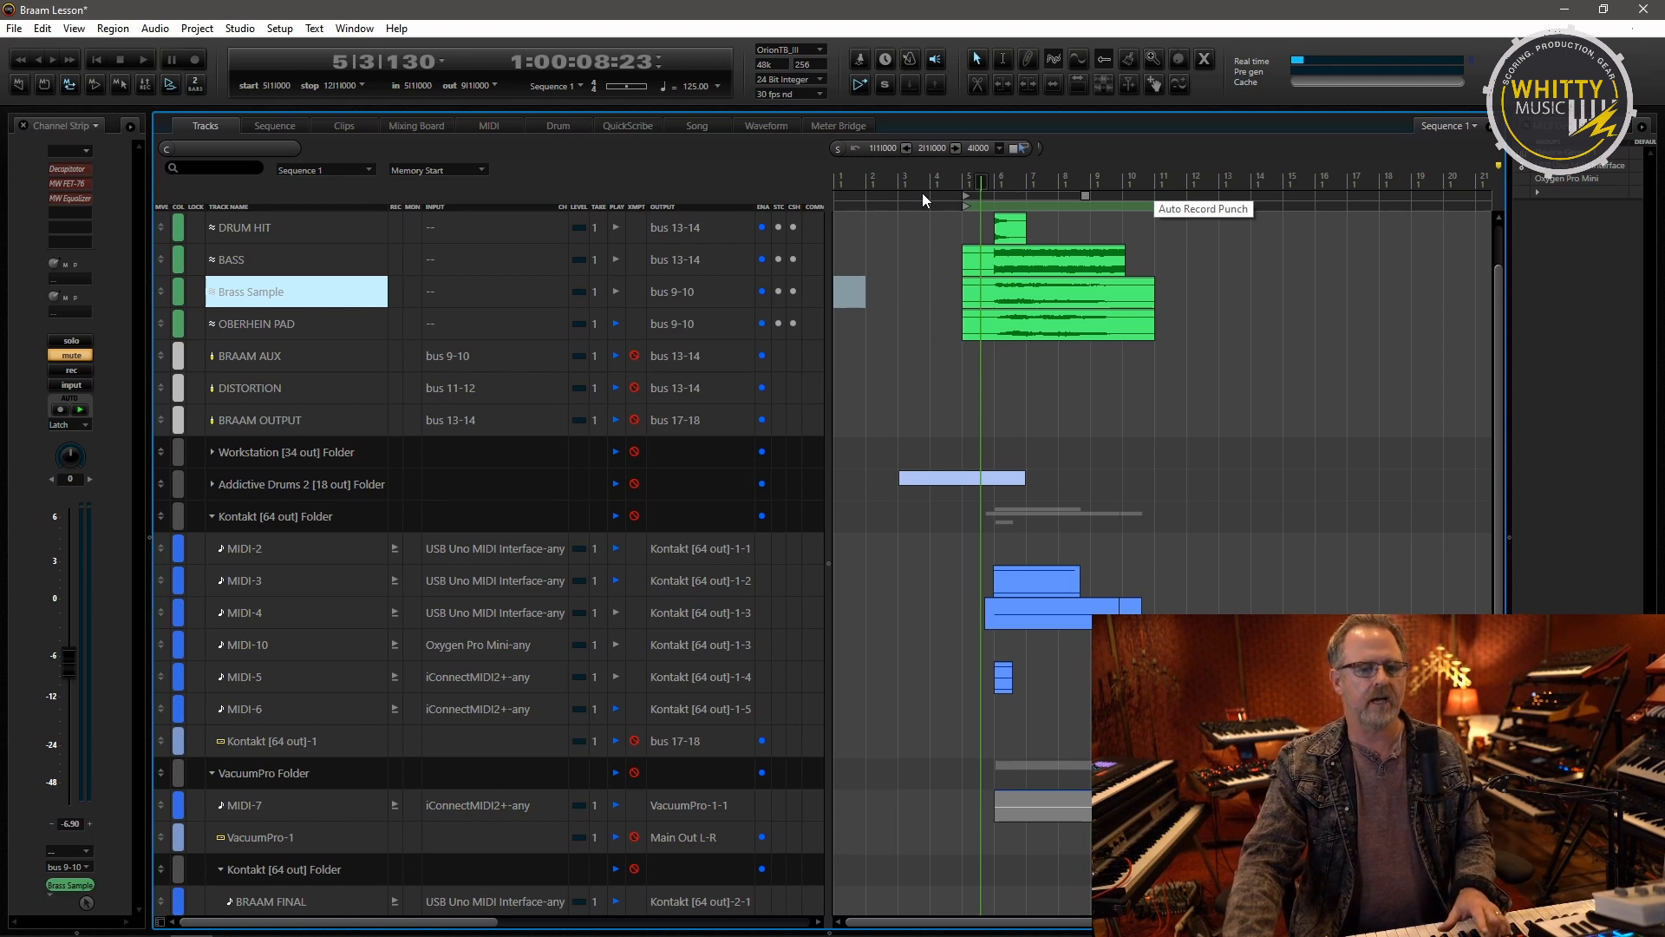
{"action": "key", "text": "space"}
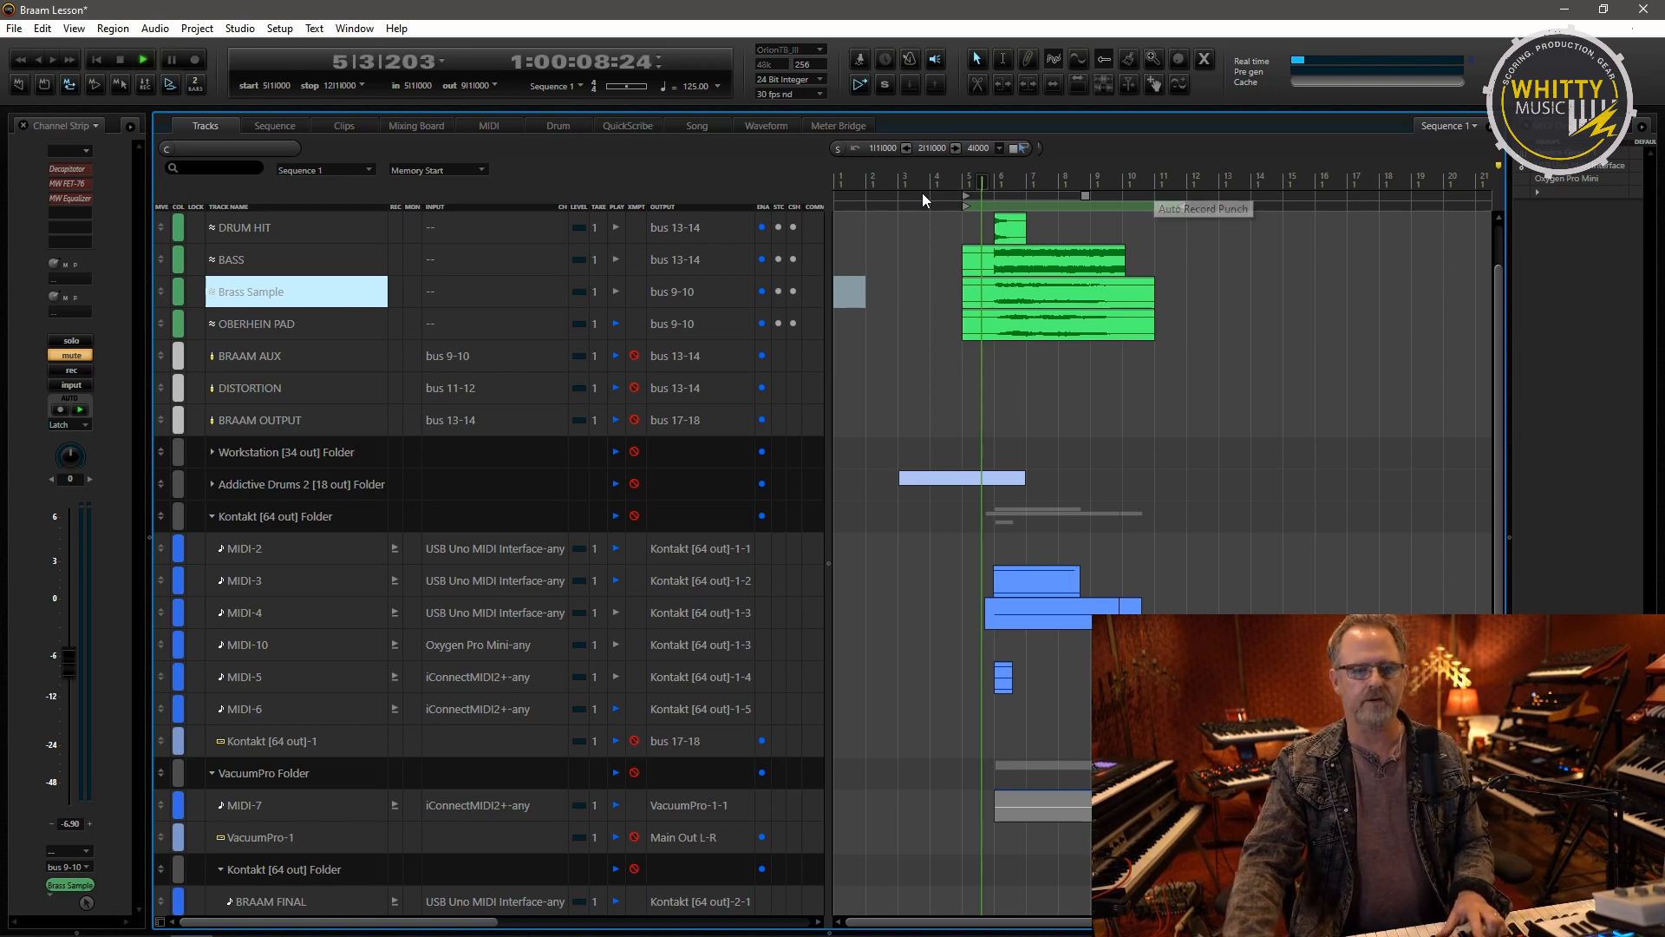
{"action": "left_click", "coordinate": [616, 580]}
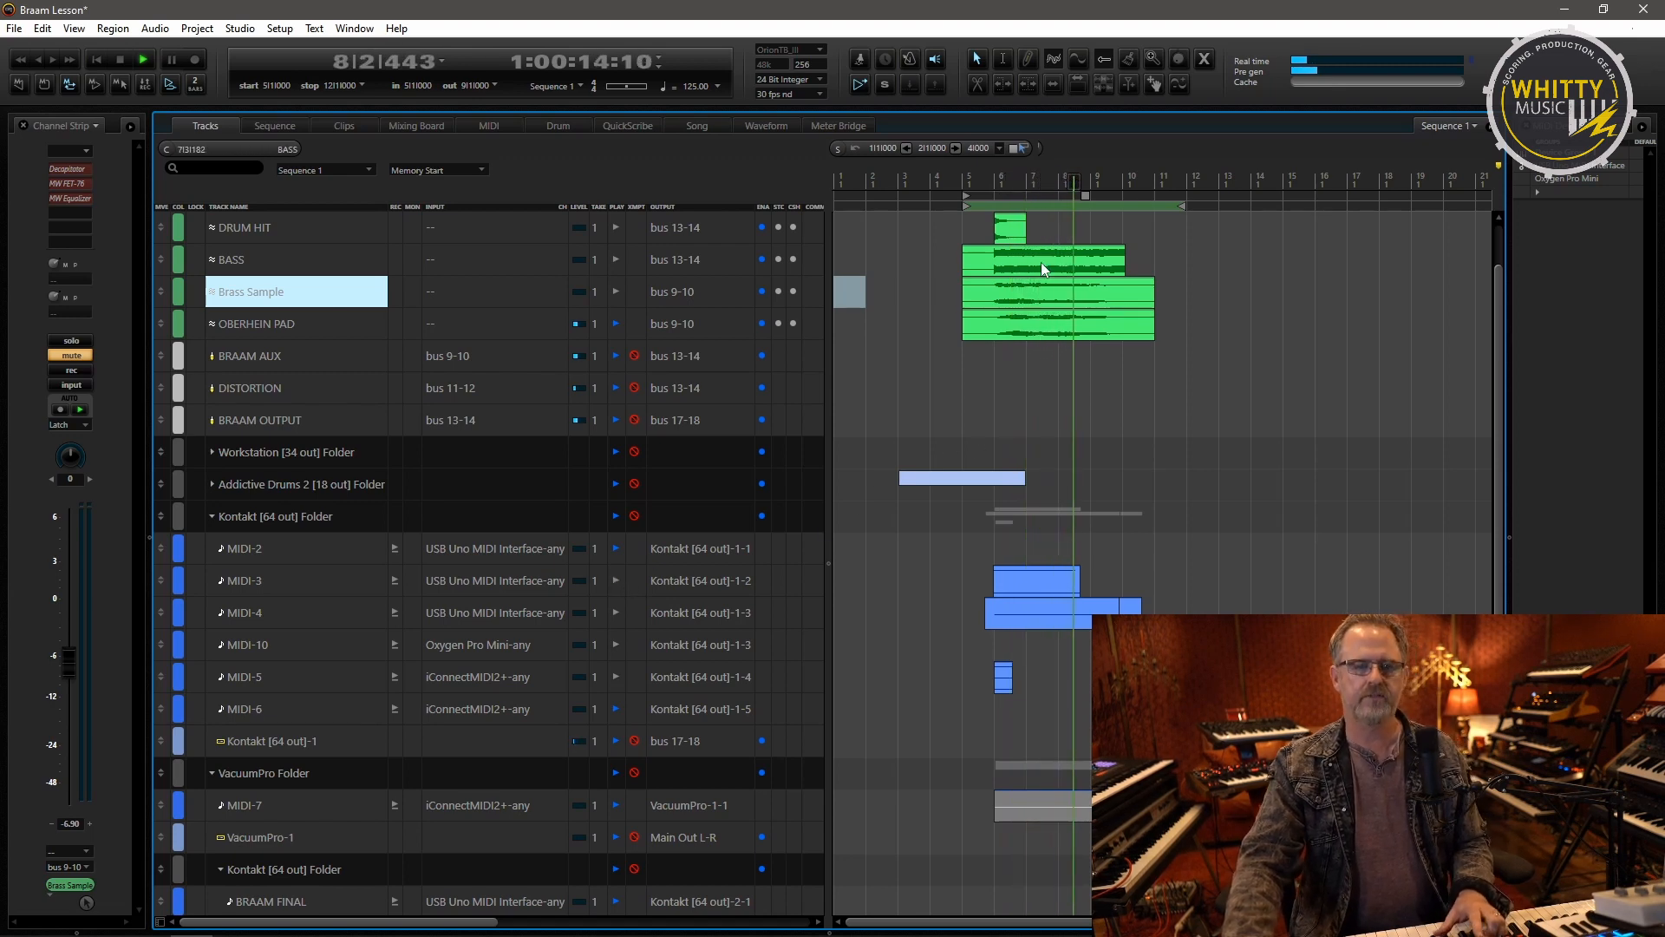
{"action": "key", "text": "space"}
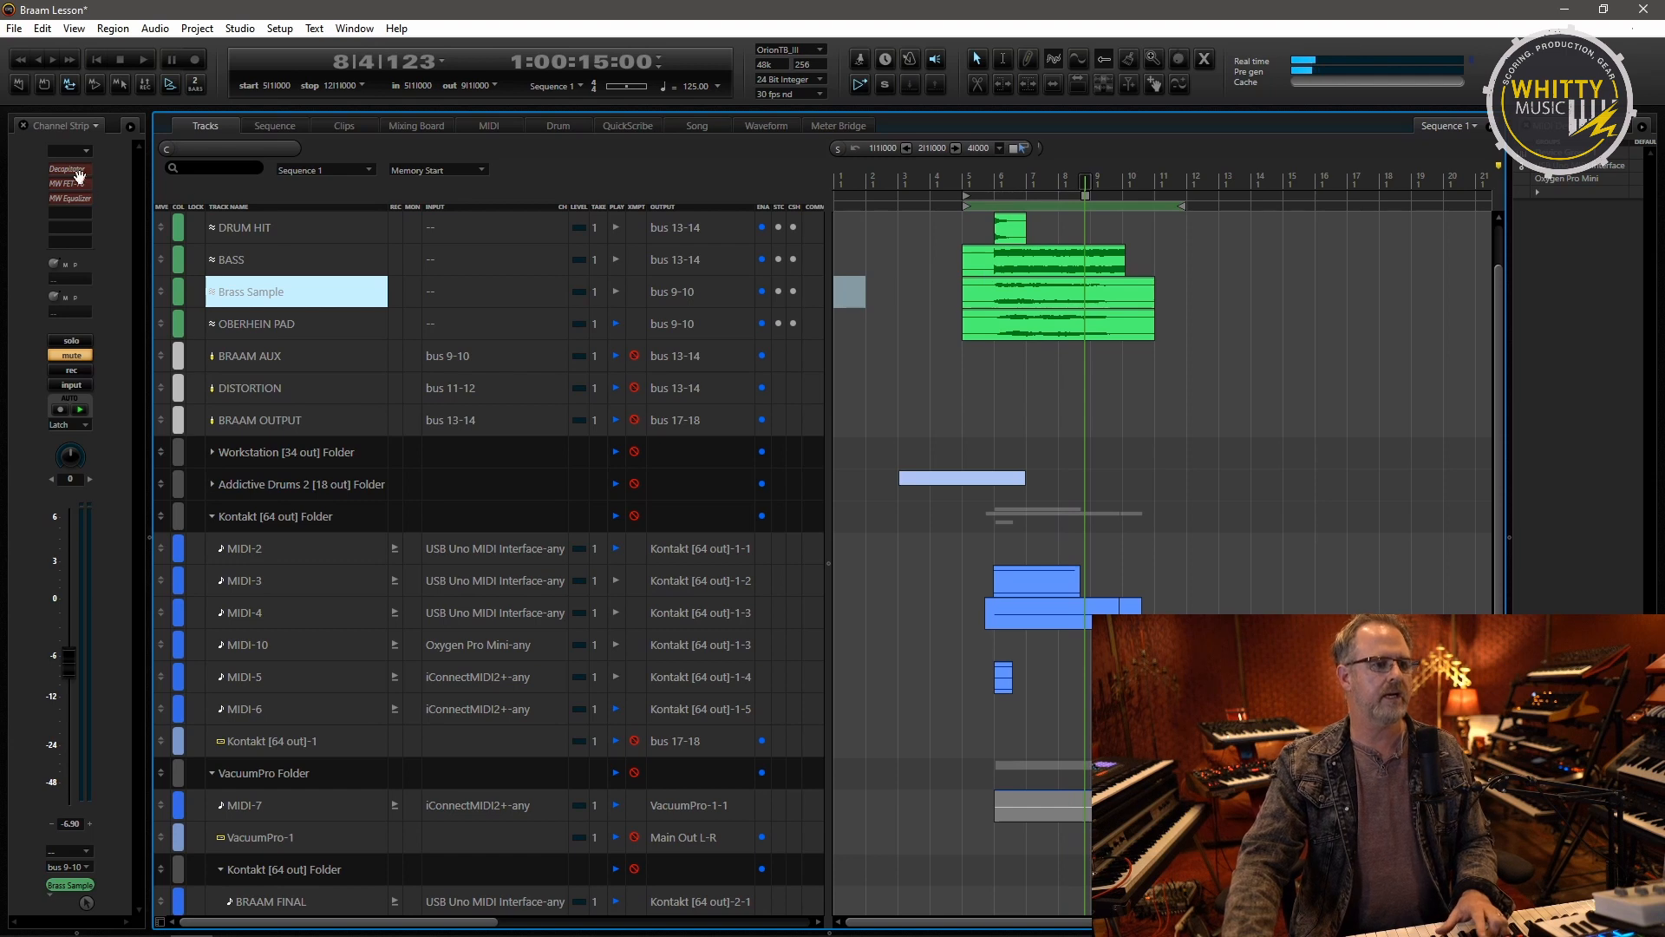
- Open the Decapitator on the OBERHEIN PAD track, bypass it and play the pad from bar 5
{"action": "double_click", "coordinate": [76, 171]}
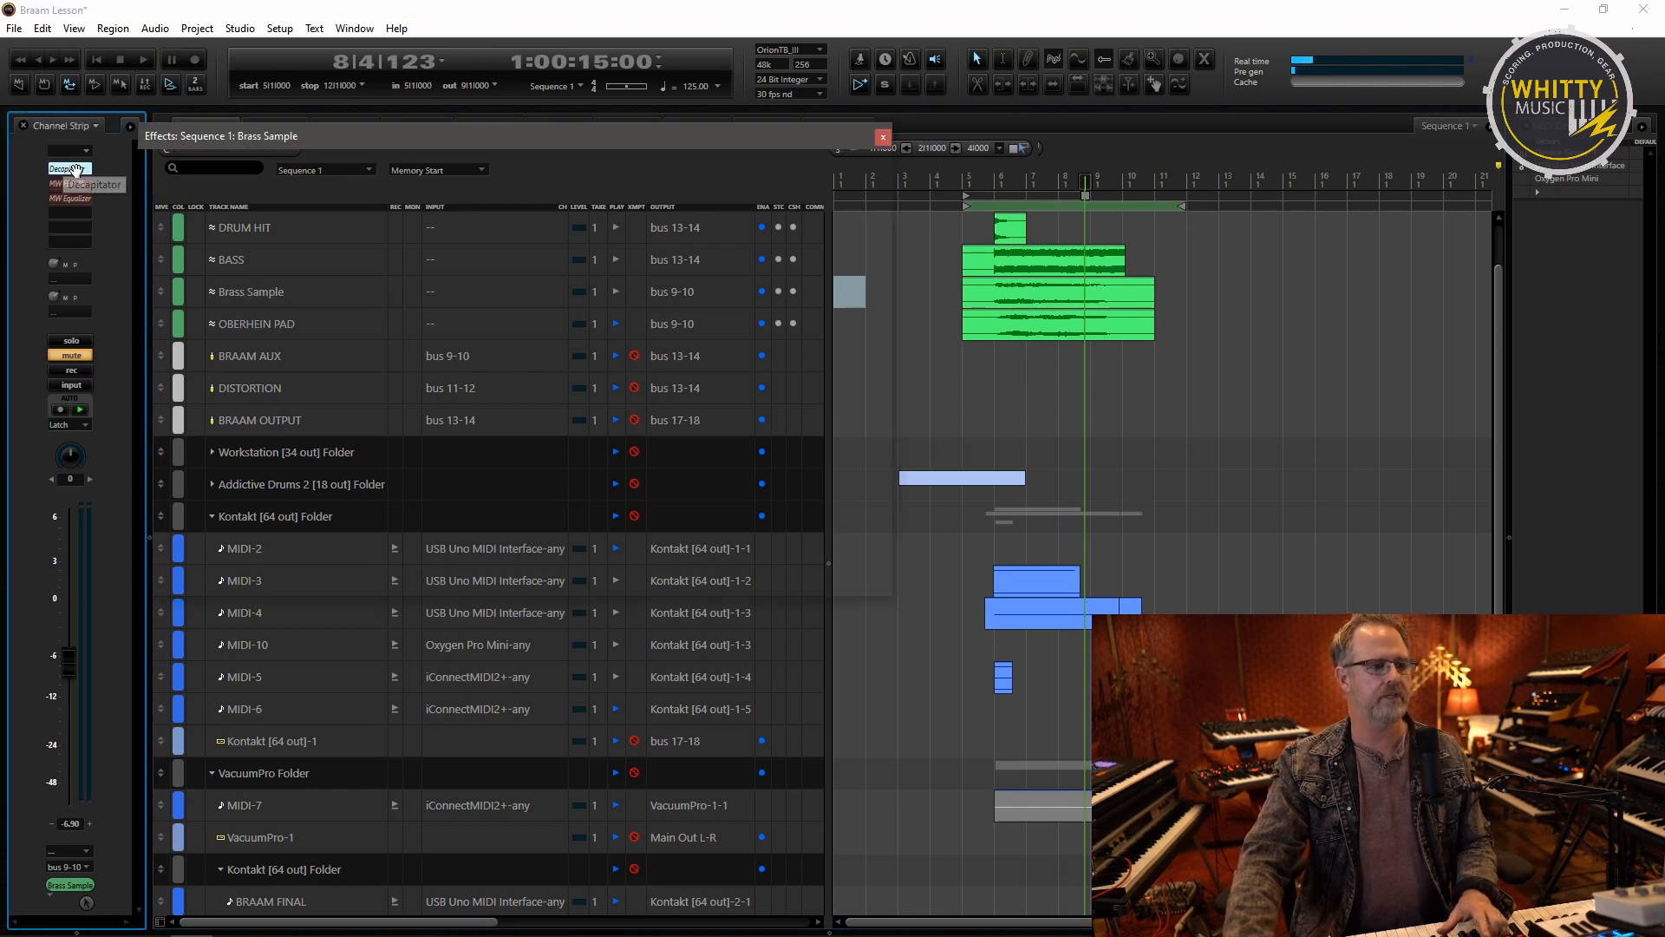
{"action": "left_click", "coordinate": [861, 186]}
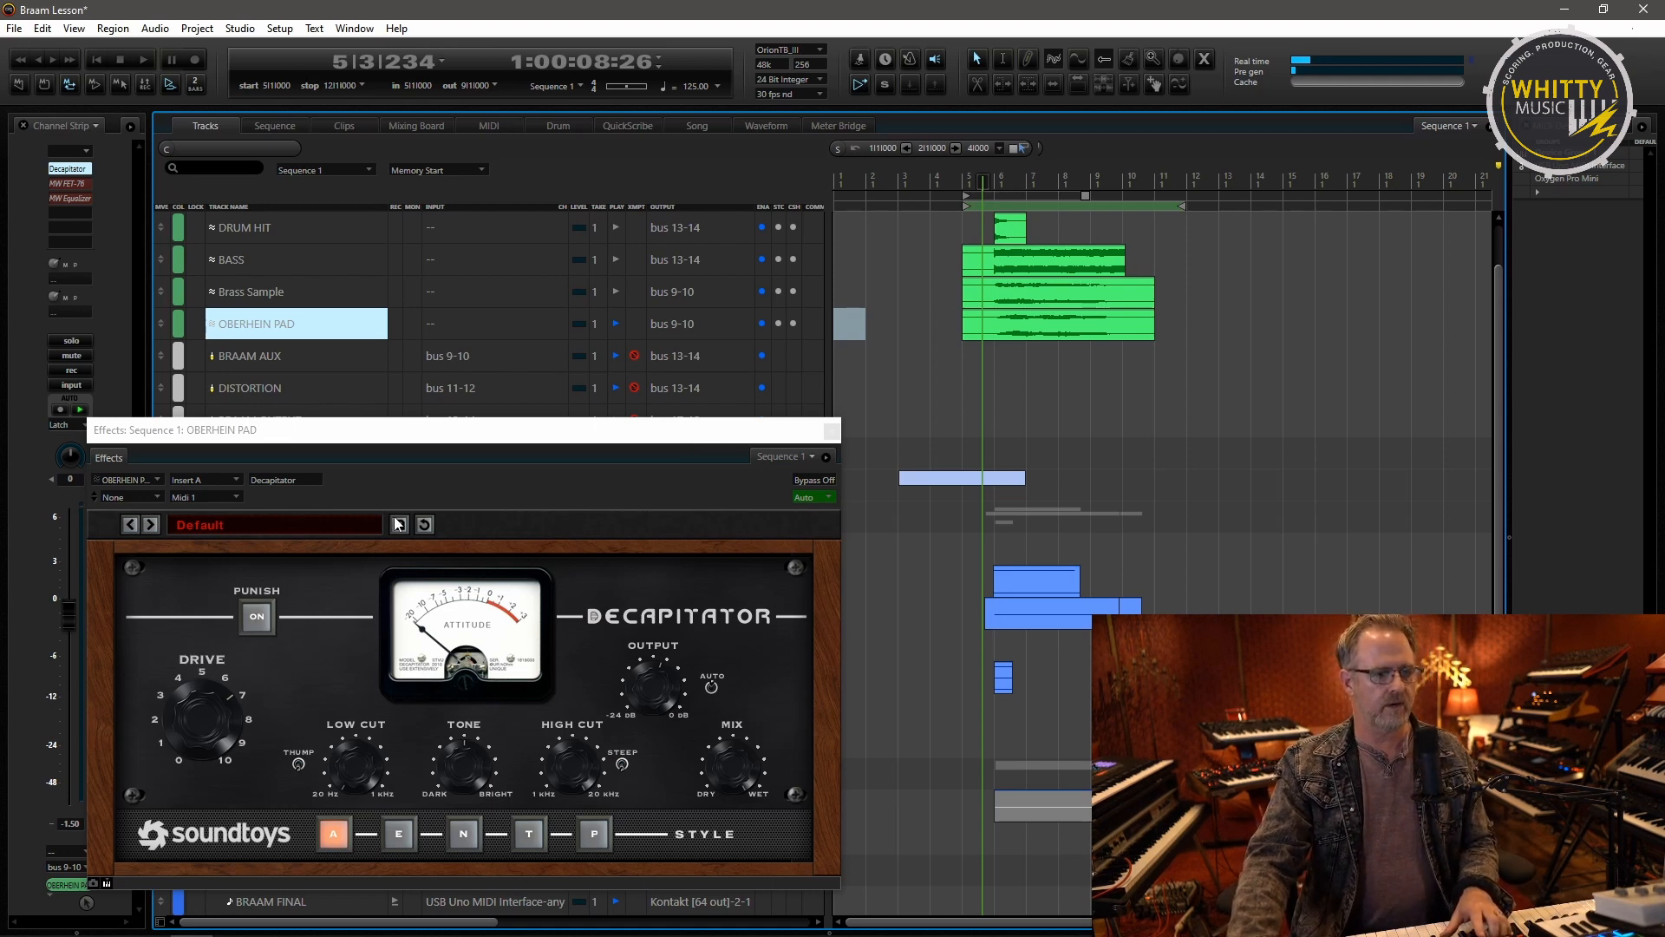
{"action": "left_click", "coordinate": [831, 479]}
{"action": "key", "text": "space"}
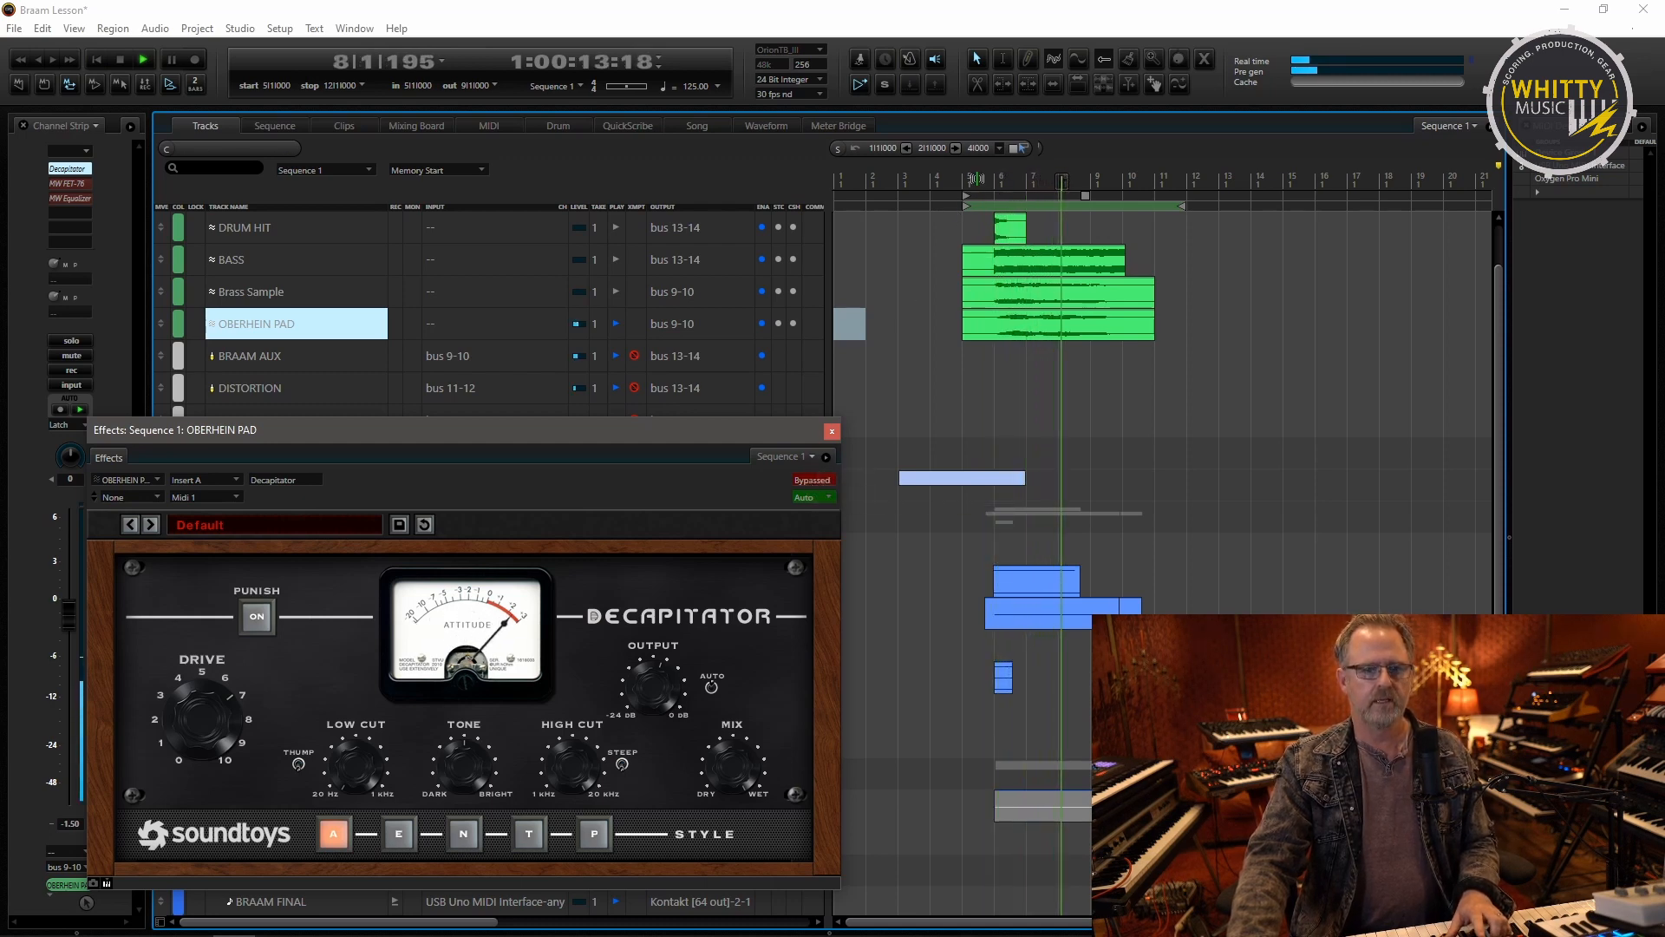
- Take the OBERHEIN PAD's Decapitator out of bypass and play the pad from bar 5 again
{"action": "left_click", "coordinate": [973, 176]}
{"action": "key", "text": "space"}
{"action": "left_click", "coordinate": [809, 480]}
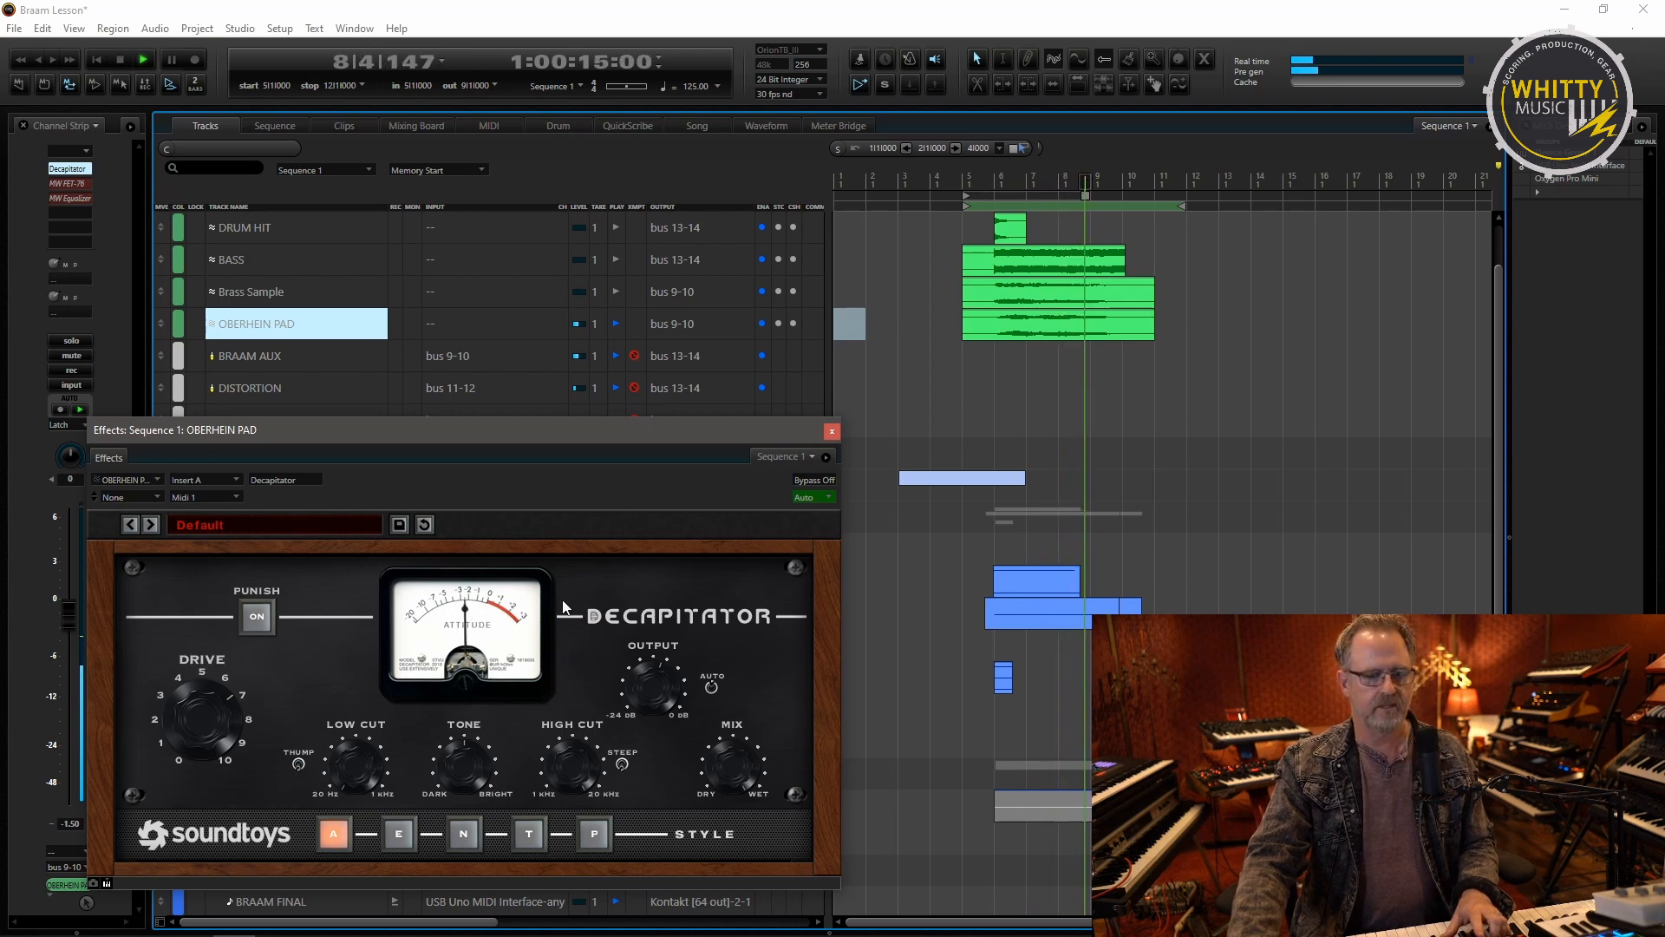
{"action": "key", "text": "space"}
{"action": "left_click", "coordinate": [981, 181]}
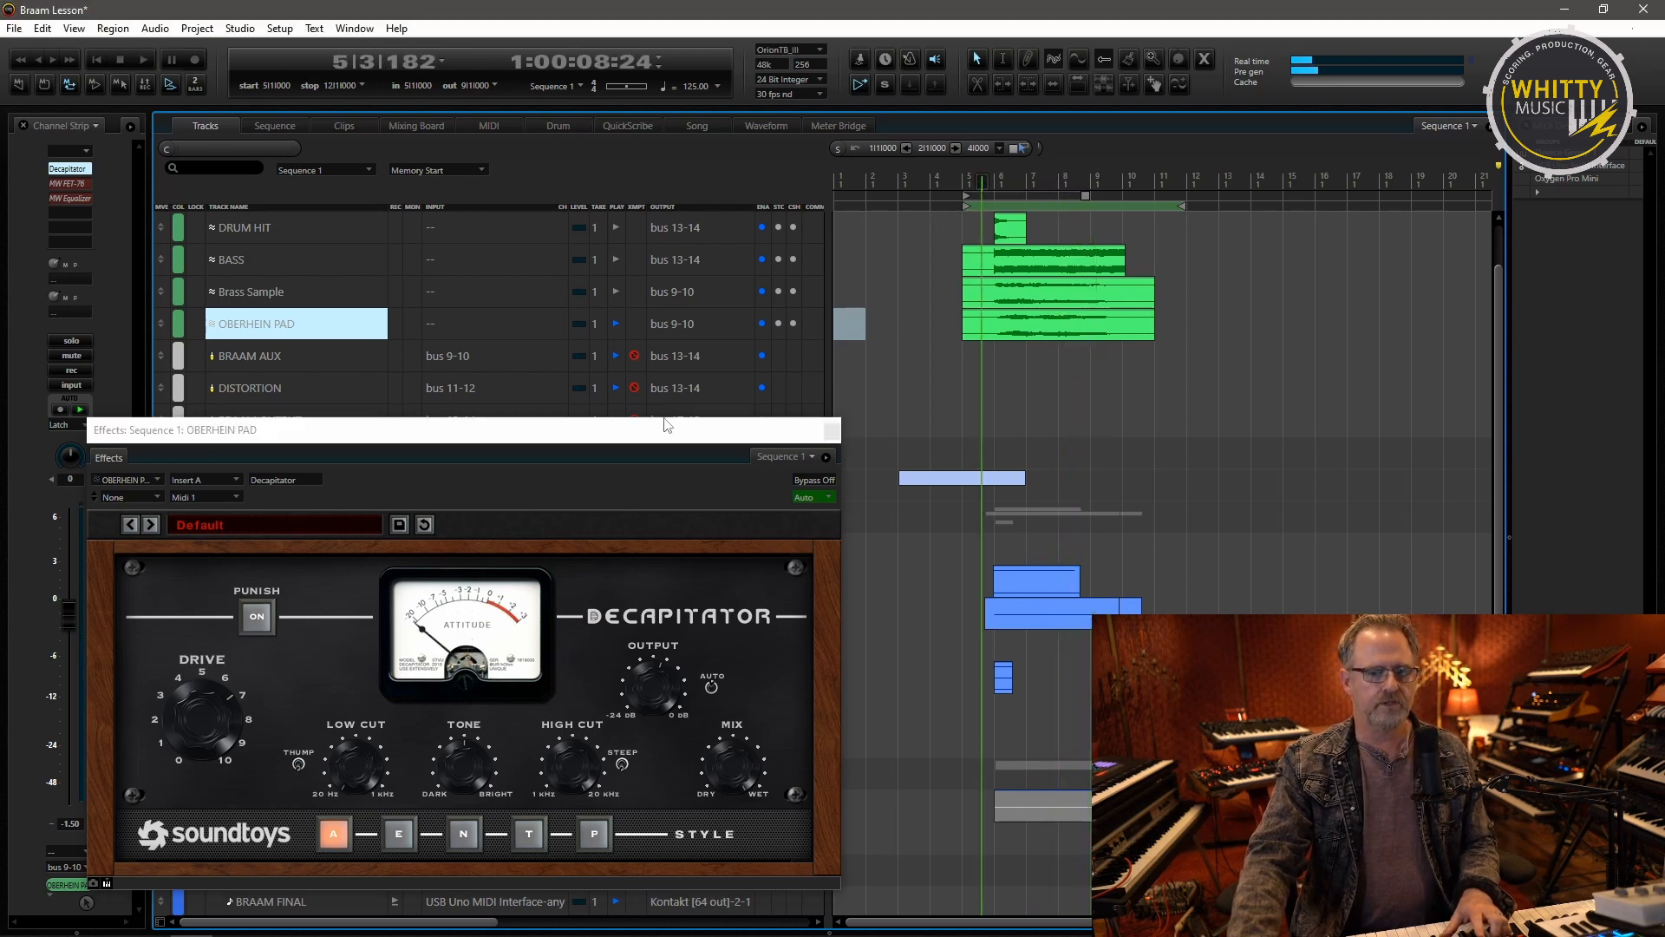
- Audition the pad with the Decapitator's Punish switched on, and switch Punish back off
{"action": "left_click", "coordinate": [256, 618]}
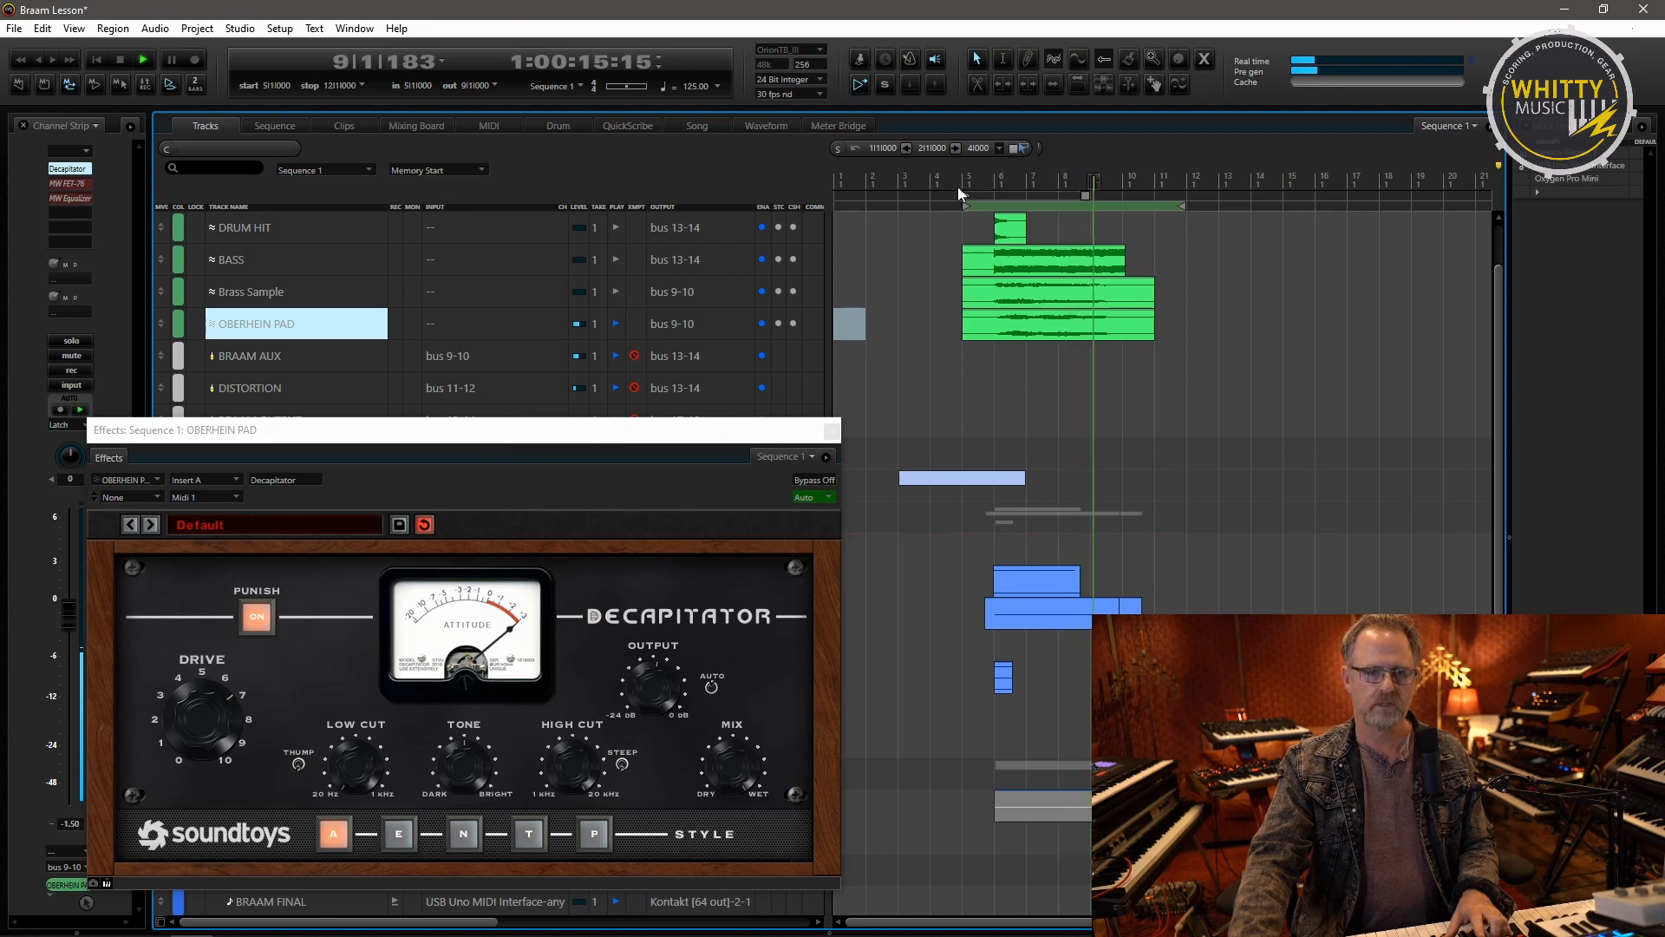
{"action": "key", "text": "space"}
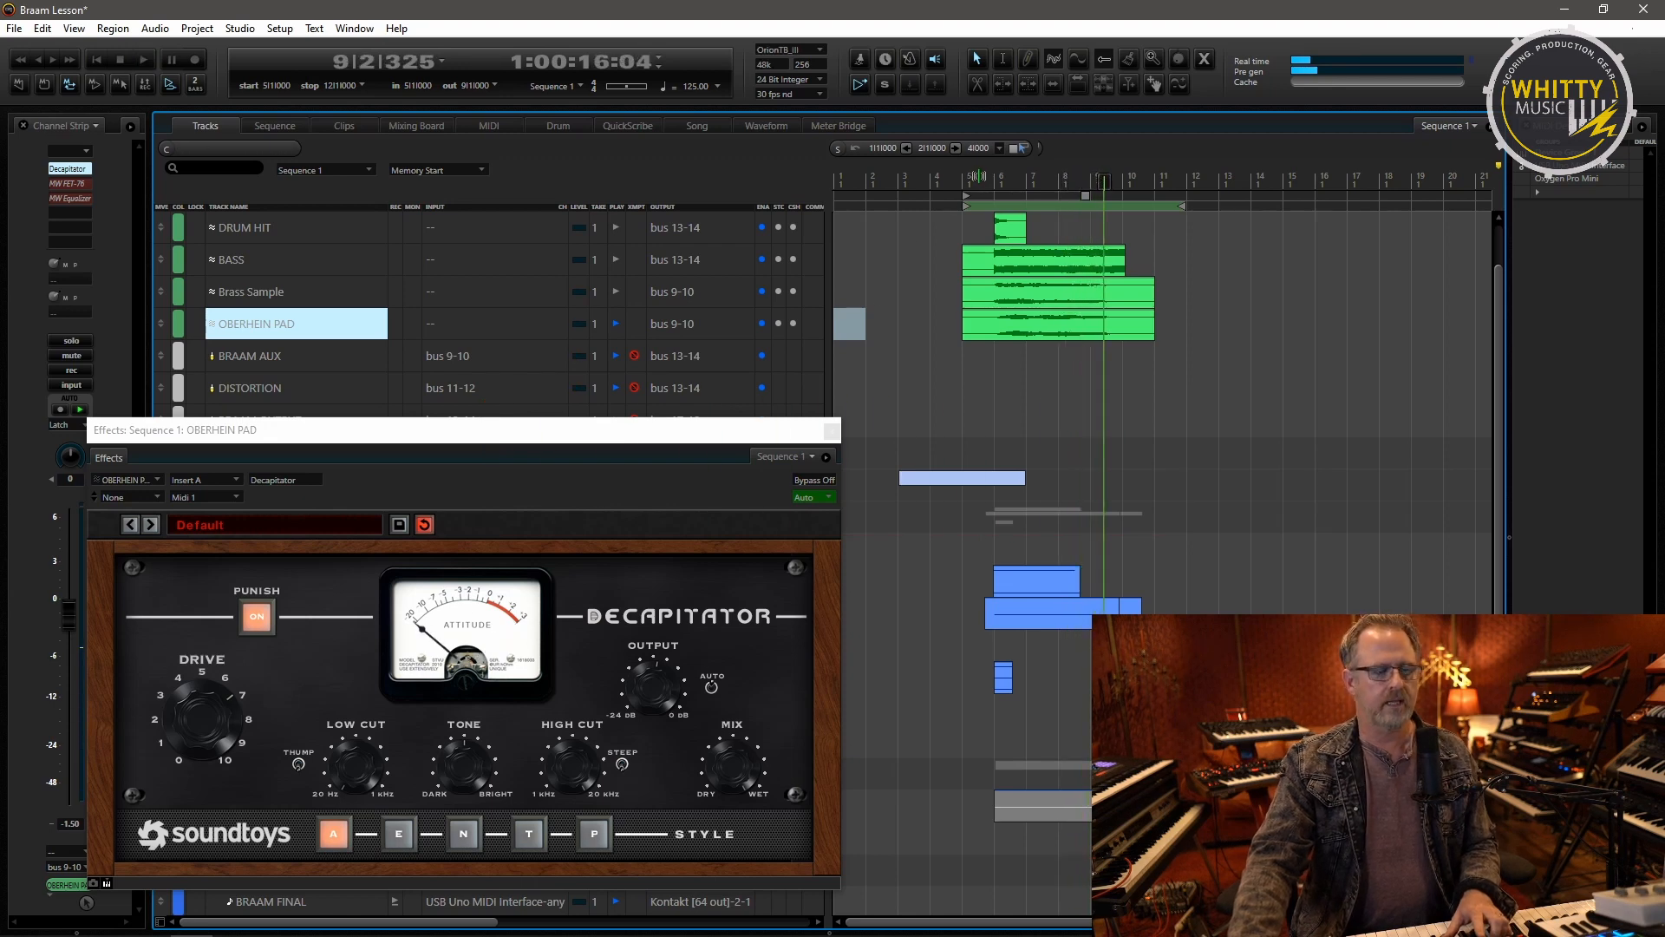
{"action": "left_click", "coordinate": [424, 524]}
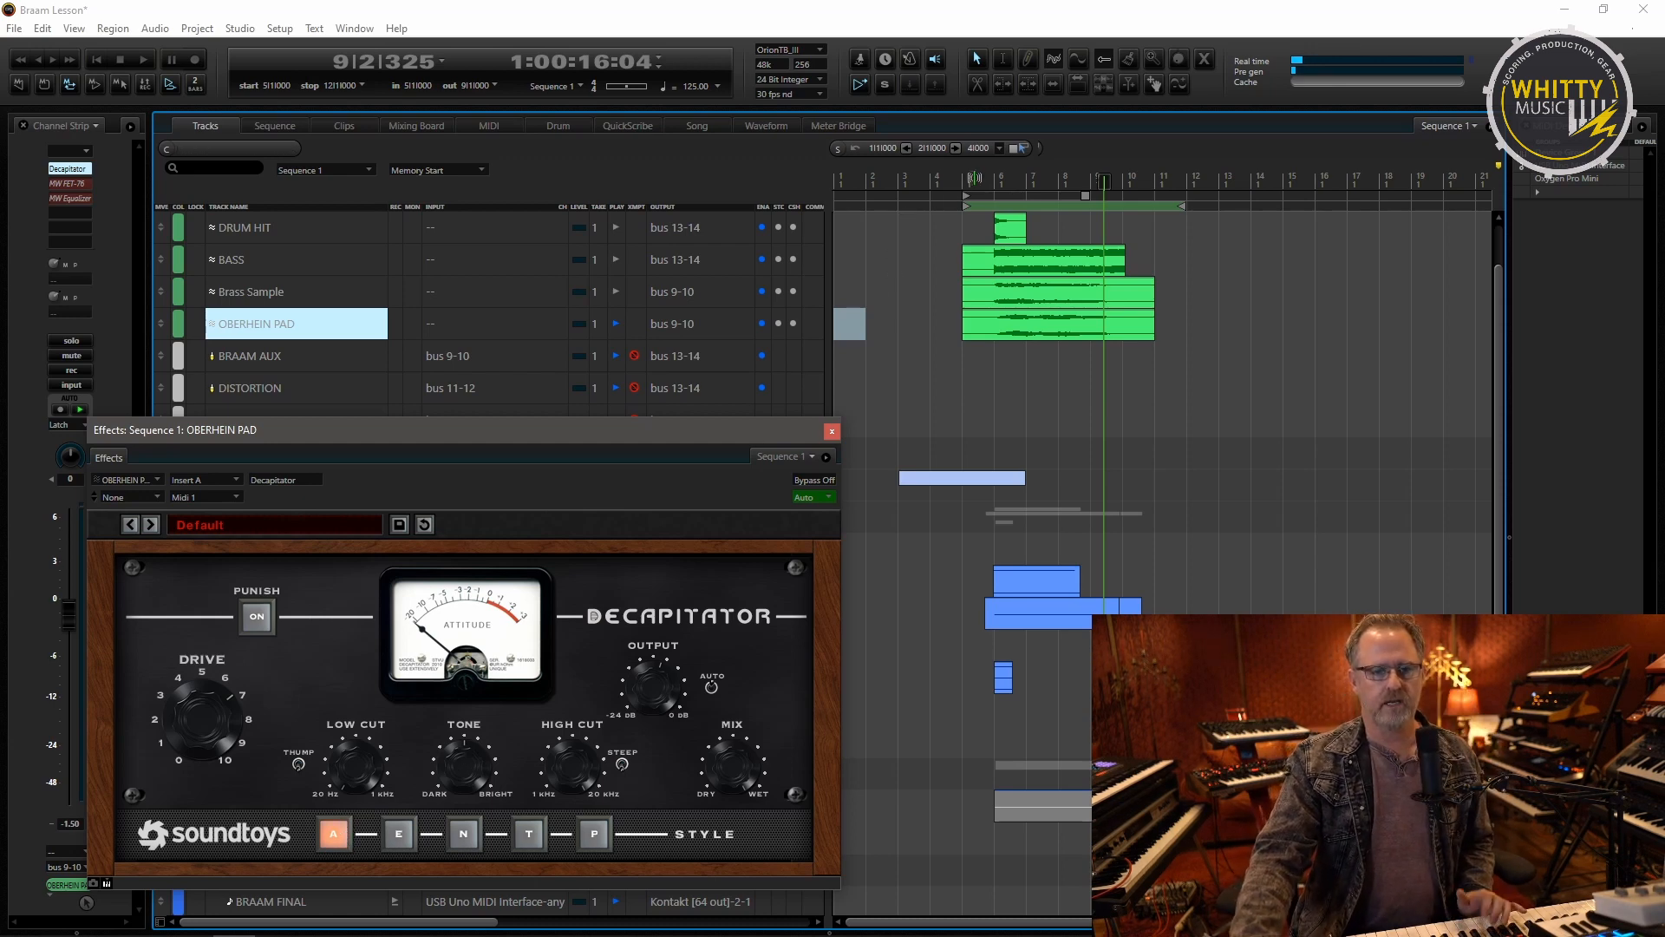
- Move the Decapitator window down off the track list and disable playback of the OBERHEIN PAD track
{"action": "left_click_drag", "start_coordinate": [684, 426], "coordinate": [684, 649]}
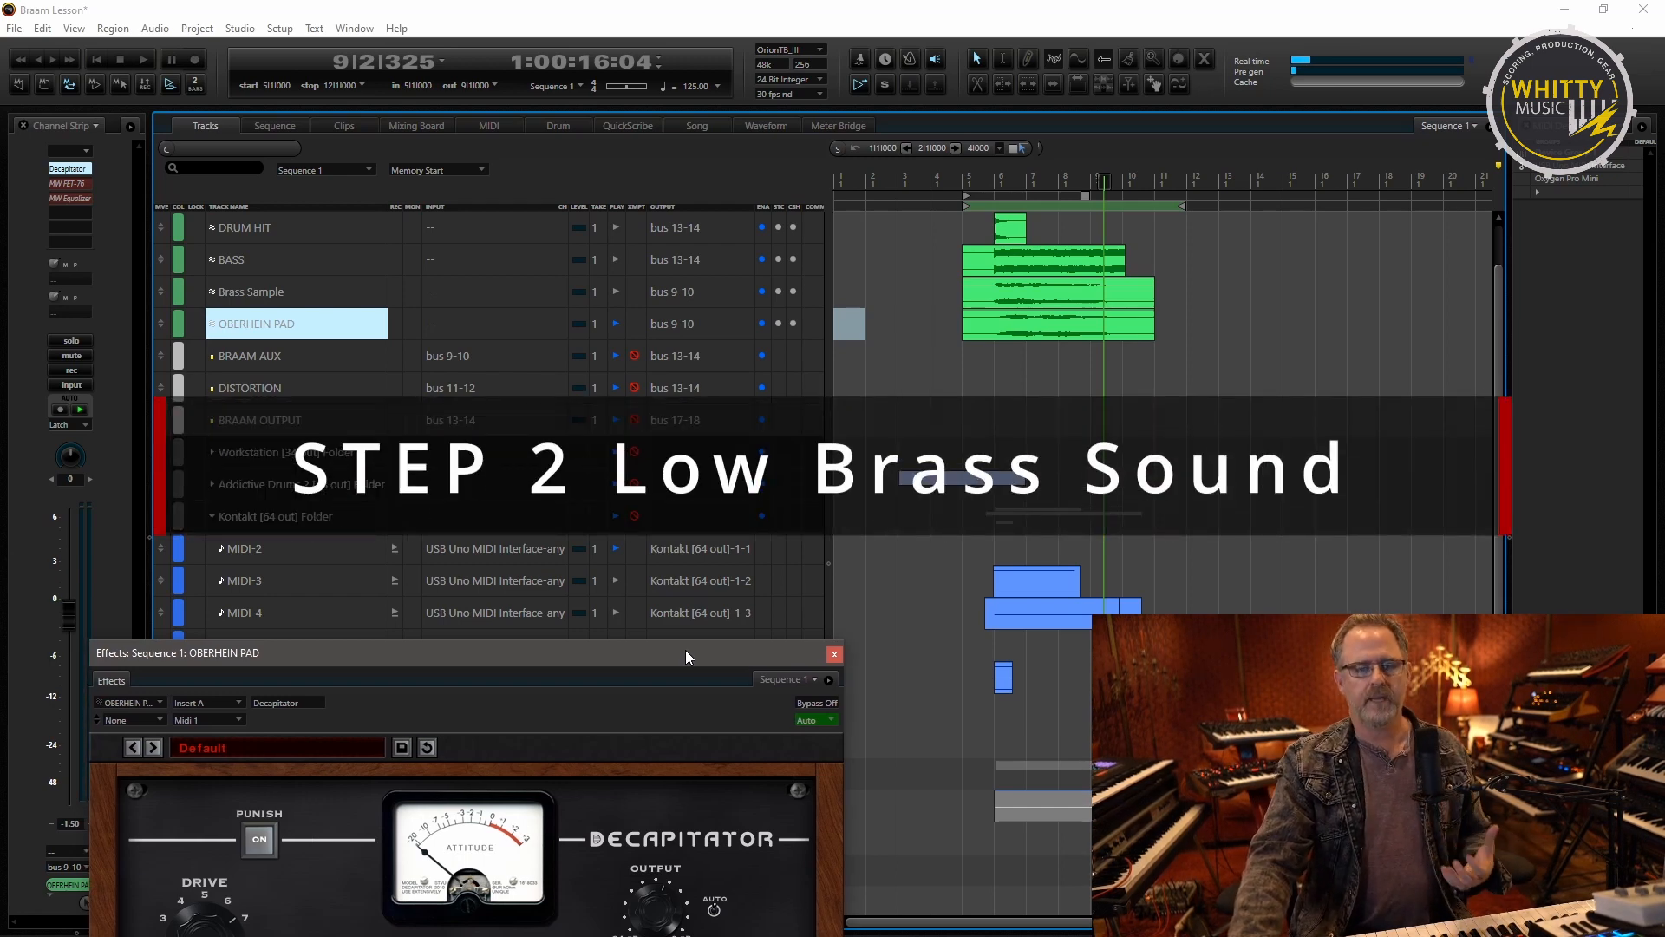
{"action": "mouse_move", "coordinate": [686, 651]}
{"action": "left_mouse_down"}
{"action": "mouse_move", "coordinate": [681, 669]}
{"action": "mouse_move", "coordinate": [672, 645]}
{"action": "left_mouse_up"}
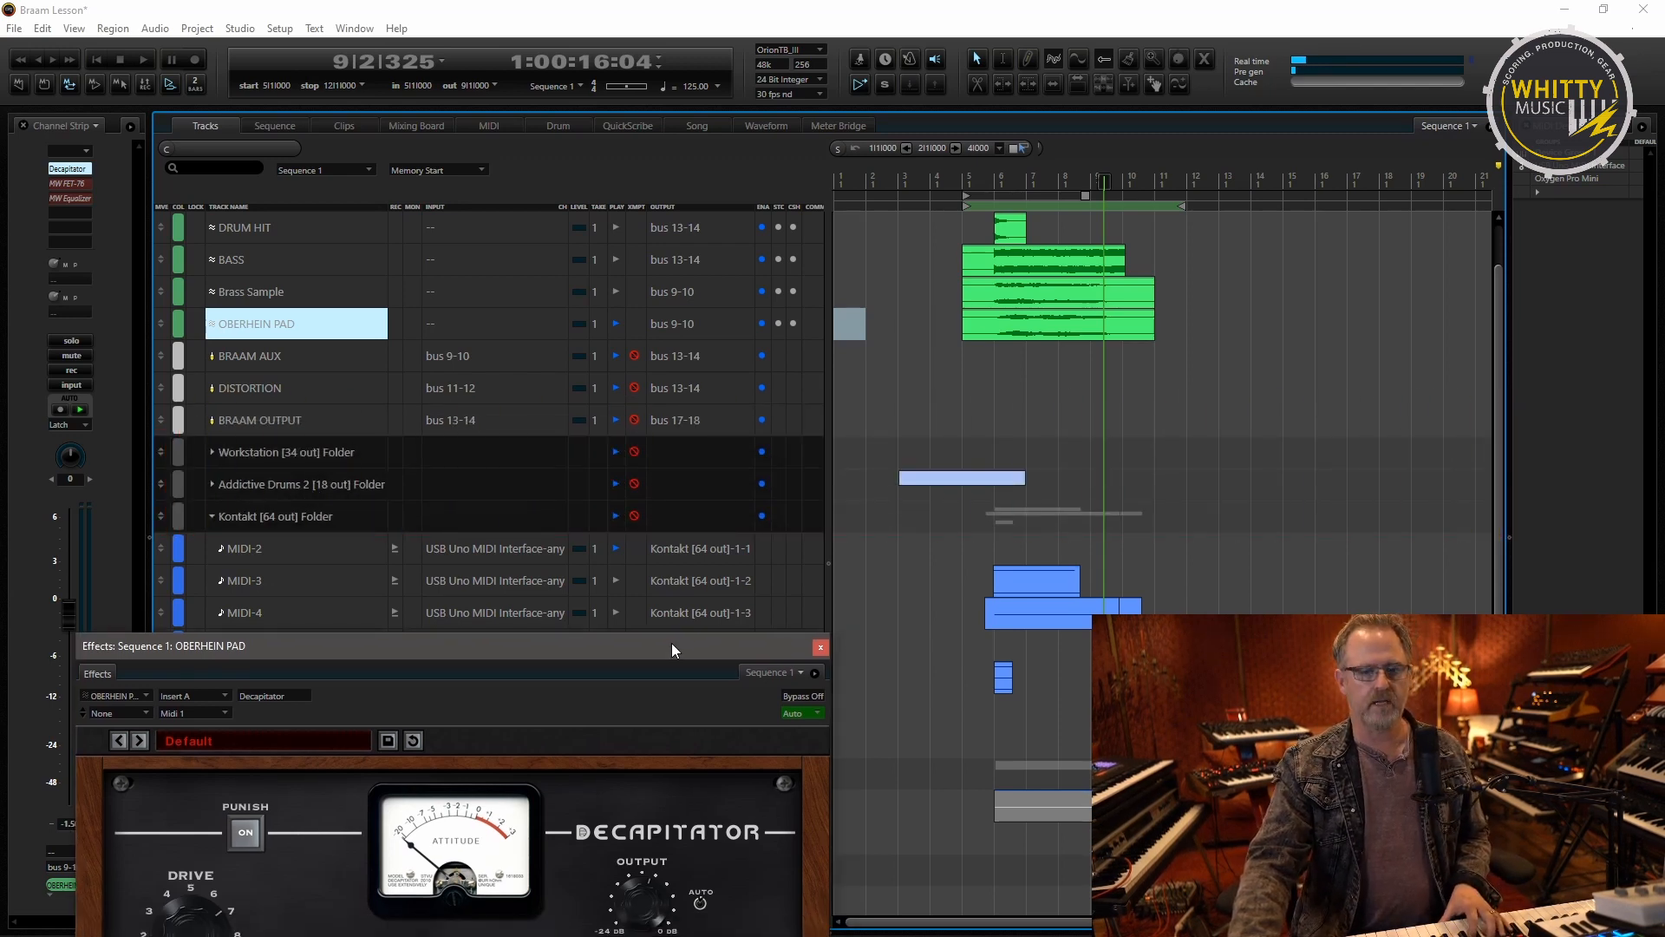
{"action": "left_click", "coordinate": [615, 325]}
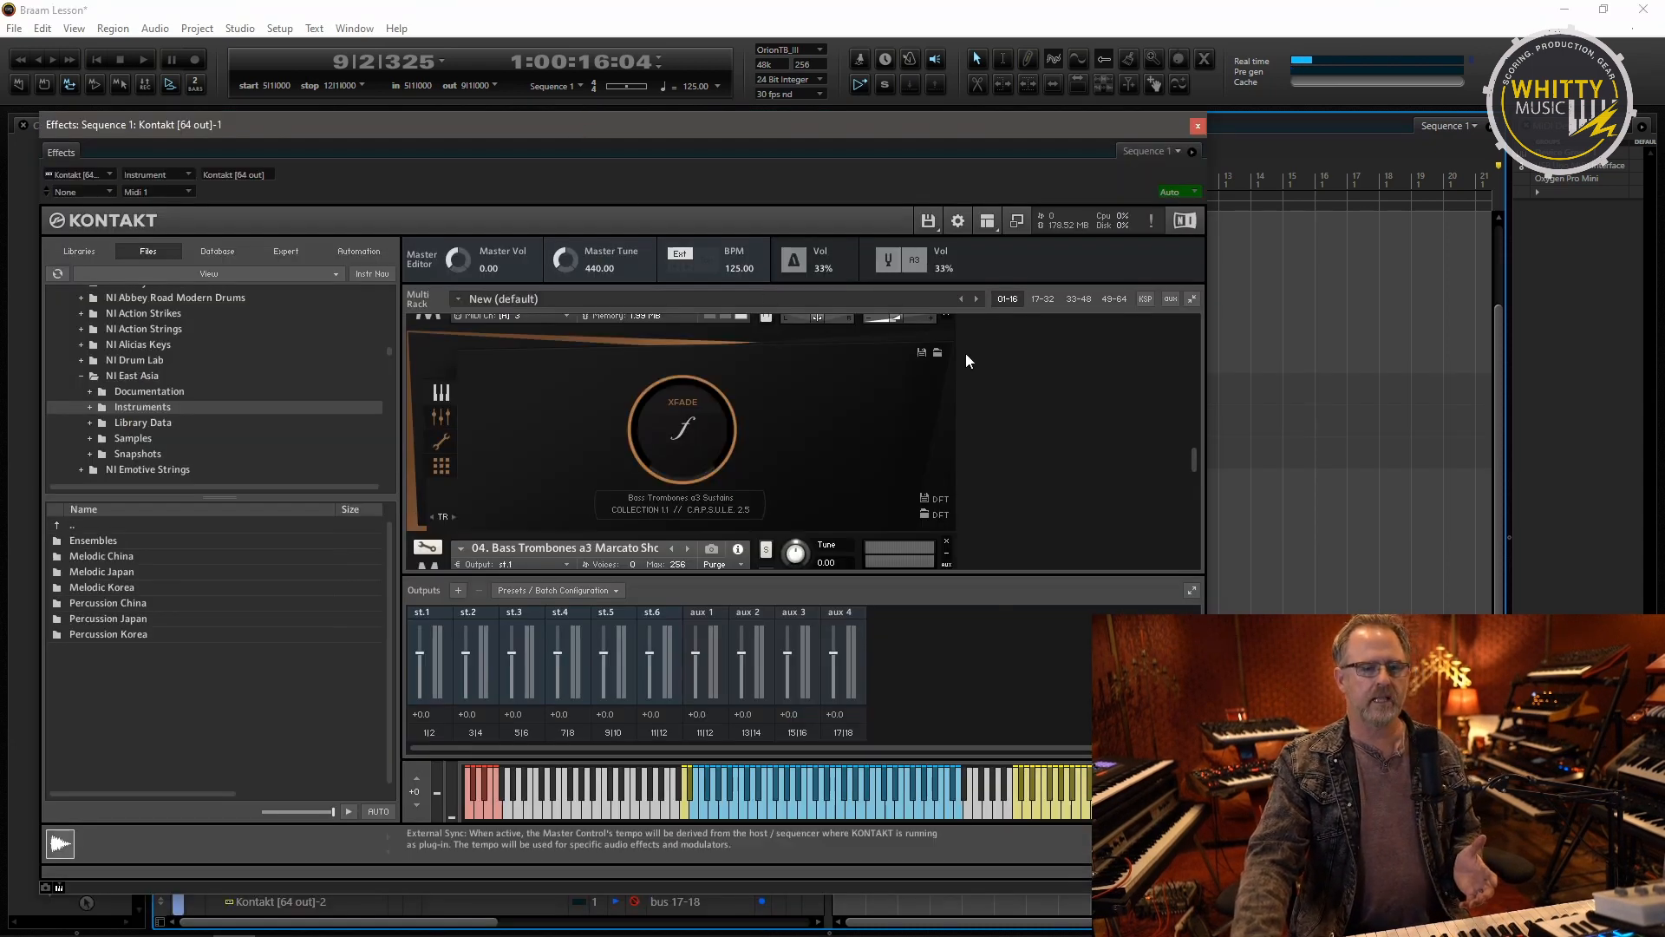
- Look through the Bass Trombones a3 and Brs Ens marcato instruments loaded in Kontakt
{"action": "mouse_move", "coordinate": [1194, 467]}
{"action": "left_mouse_down"}
{"action": "mouse_move", "coordinate": [1194, 420]}
{"action": "mouse_move", "coordinate": [1209, 482]}
{"action": "left_mouse_up"}
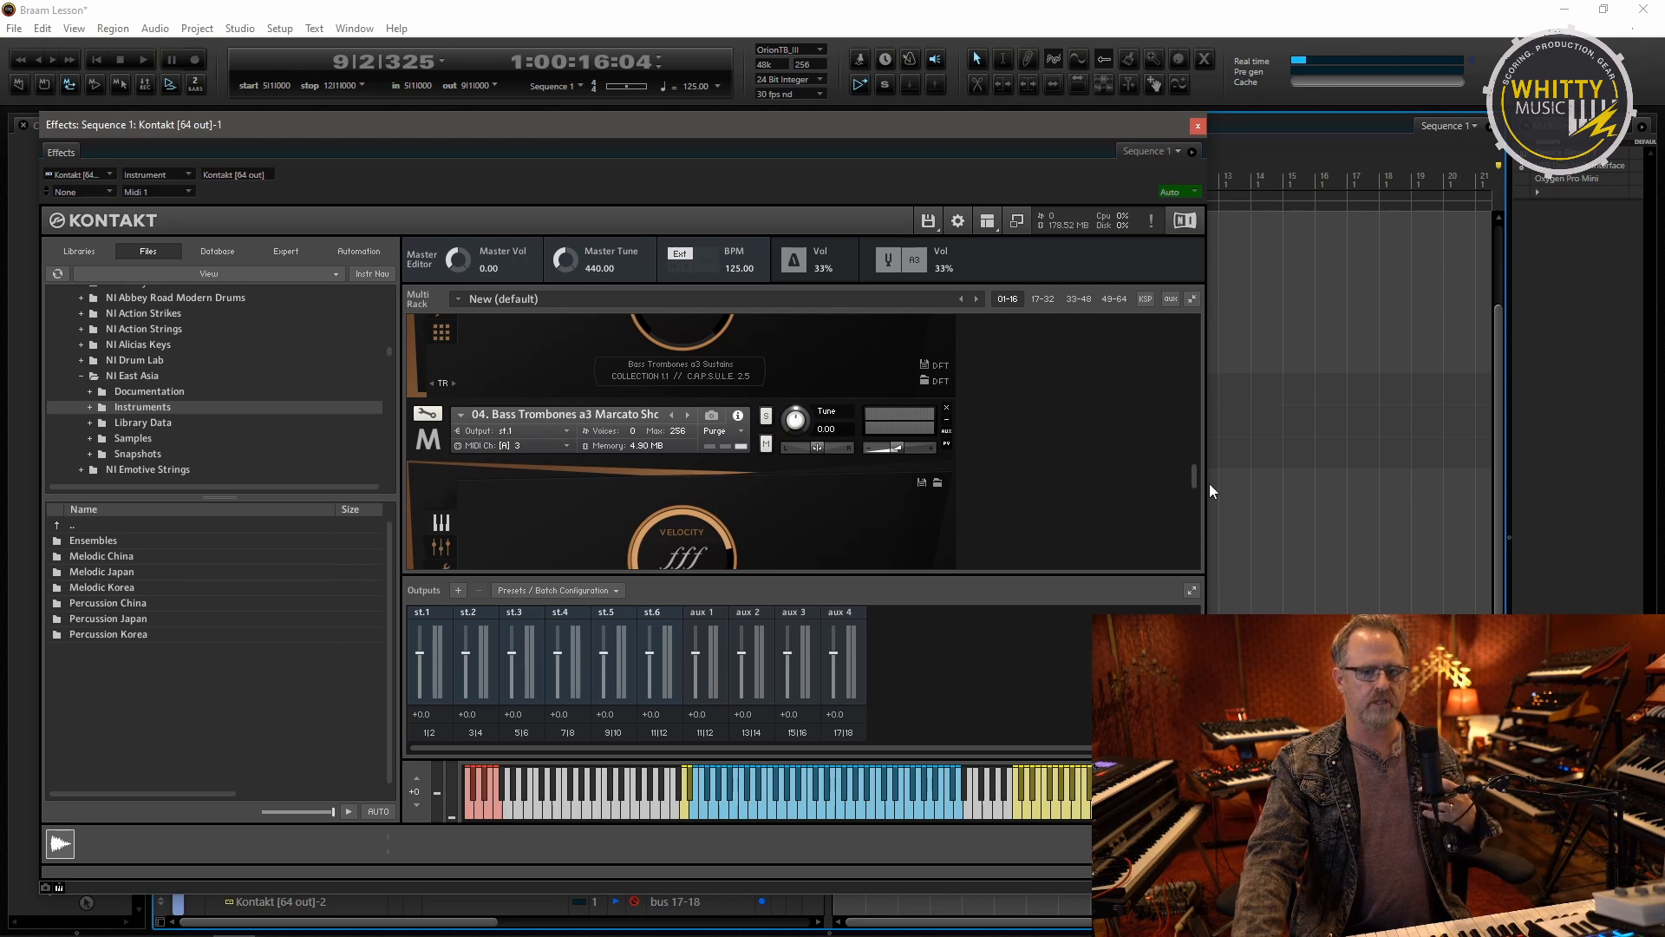
{"action": "left_click_drag", "start_coordinate": [1195, 476], "coordinate": [1202, 506]}
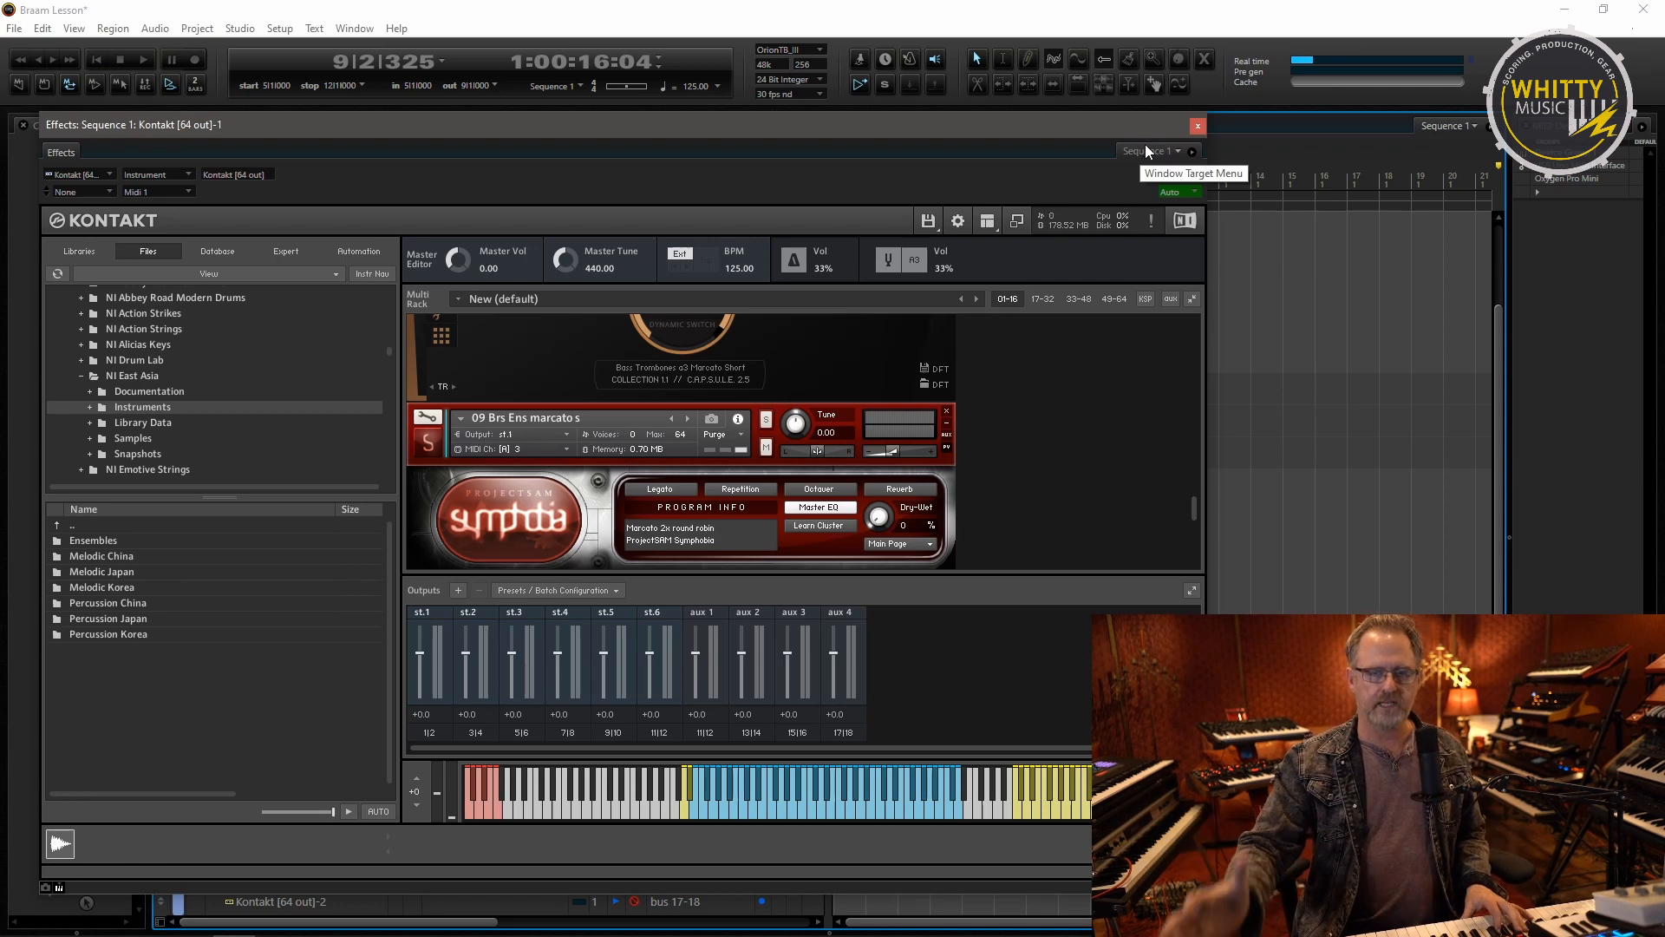
- Move the Kontakt window off the tracks and audition the Brass Sample track from bar 5
{"action": "left_click_drag", "start_coordinate": [943, 116], "coordinate": [993, 498]}
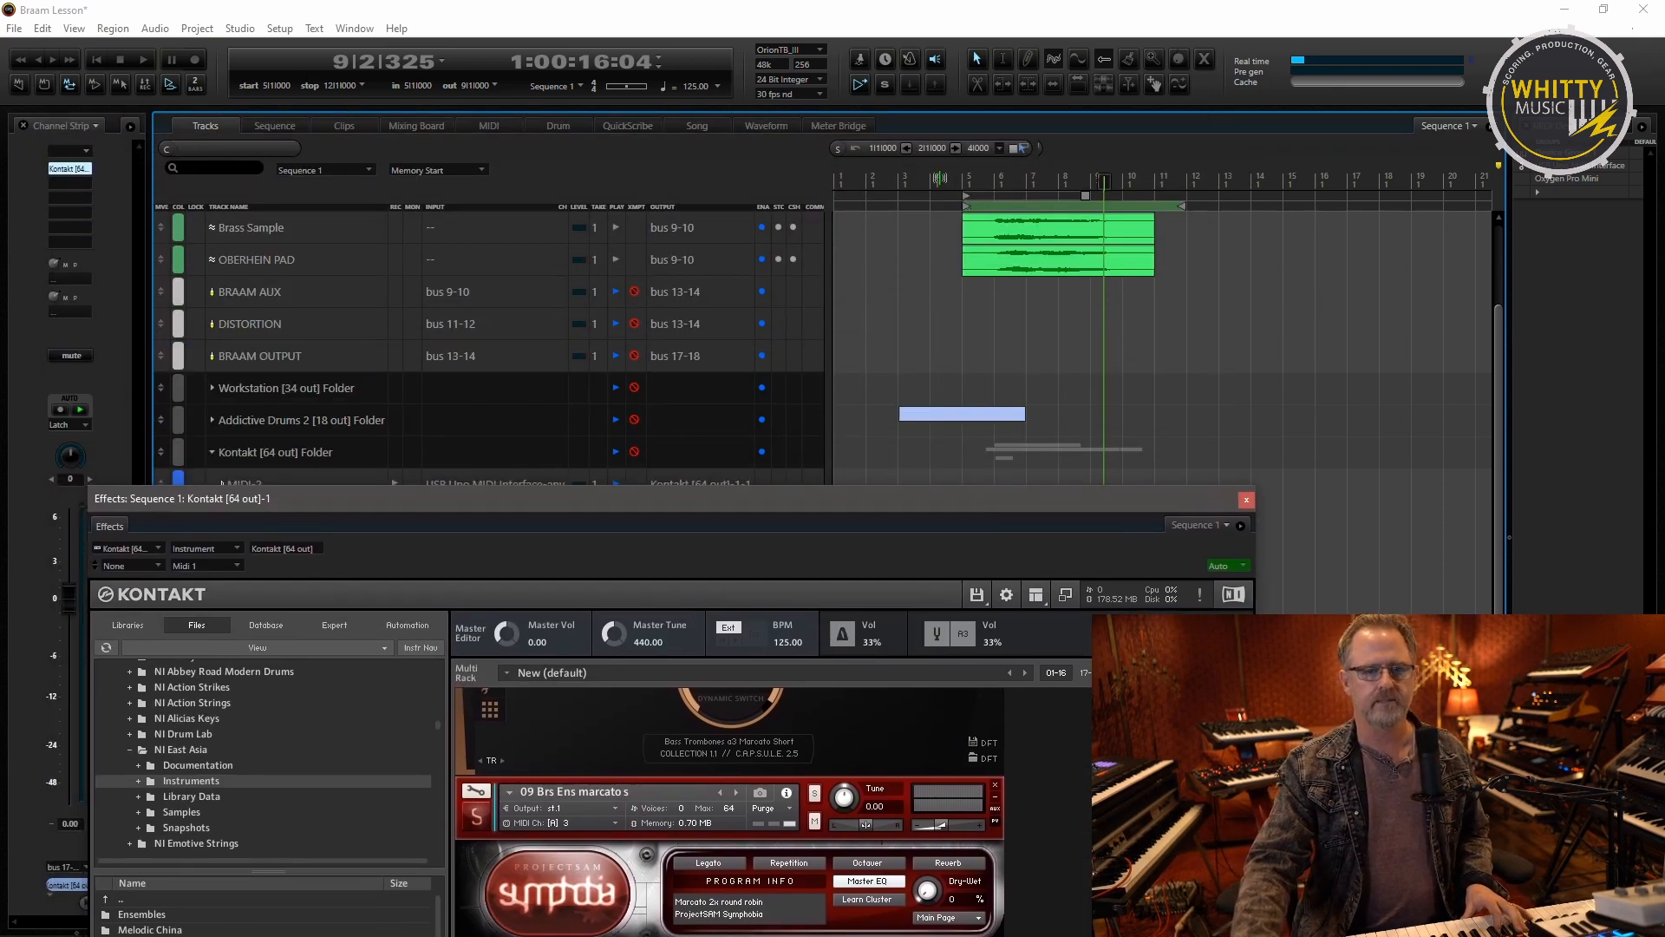
{"action": "left_click", "coordinate": [943, 180]}
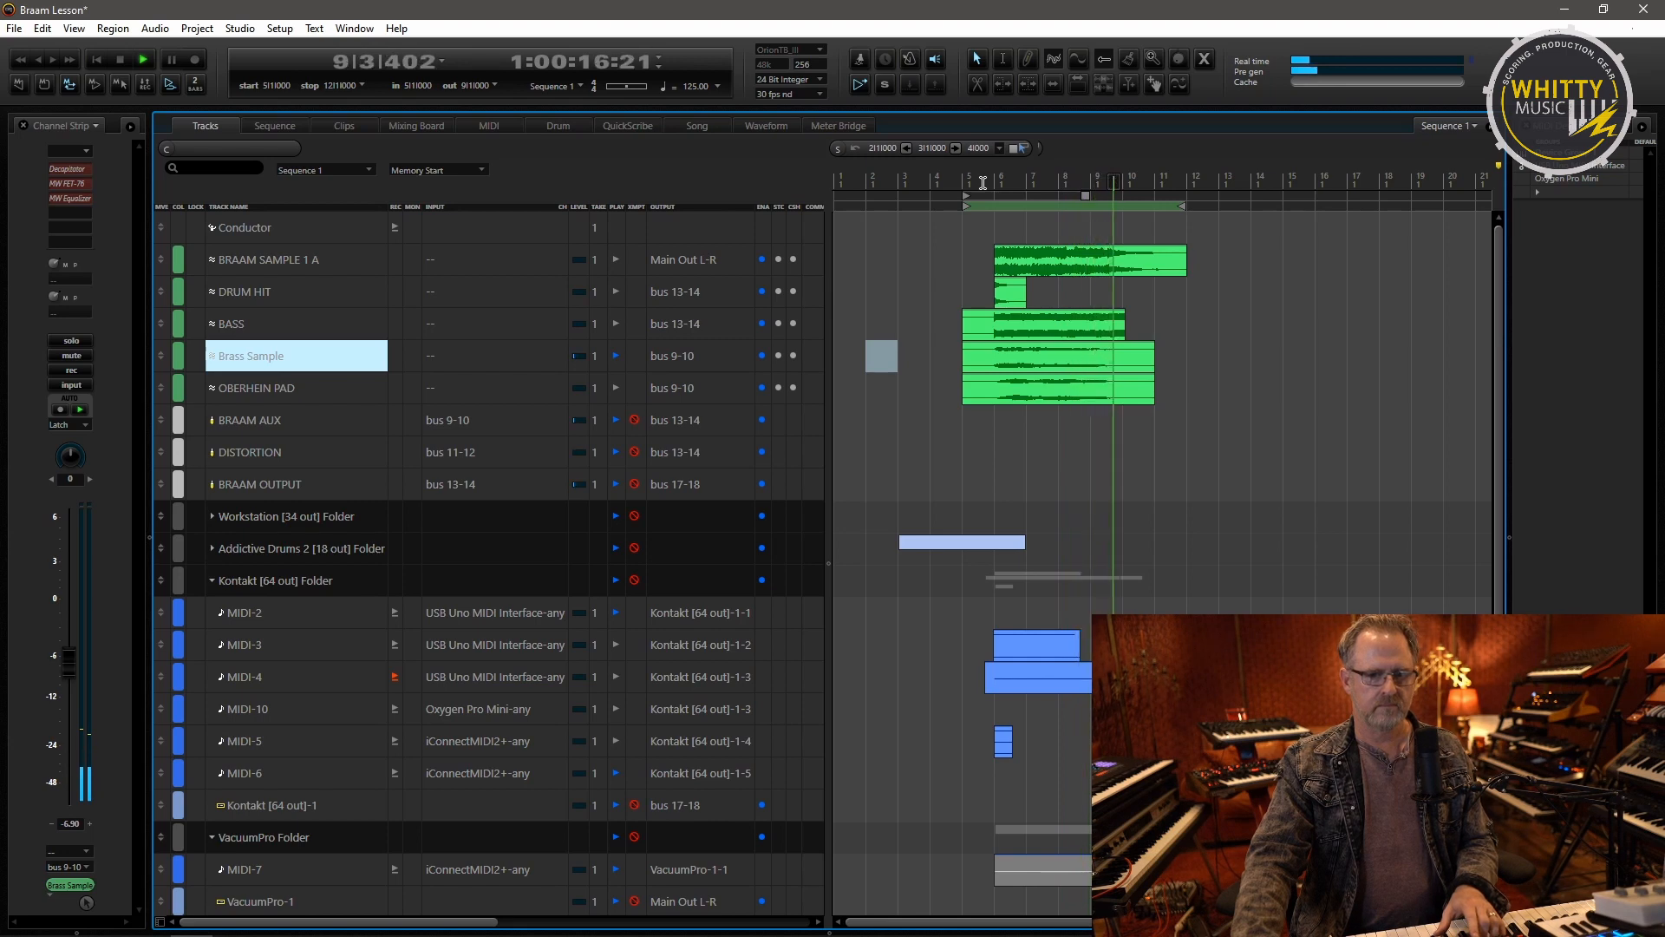
{"action": "left_click", "coordinate": [974, 178]}
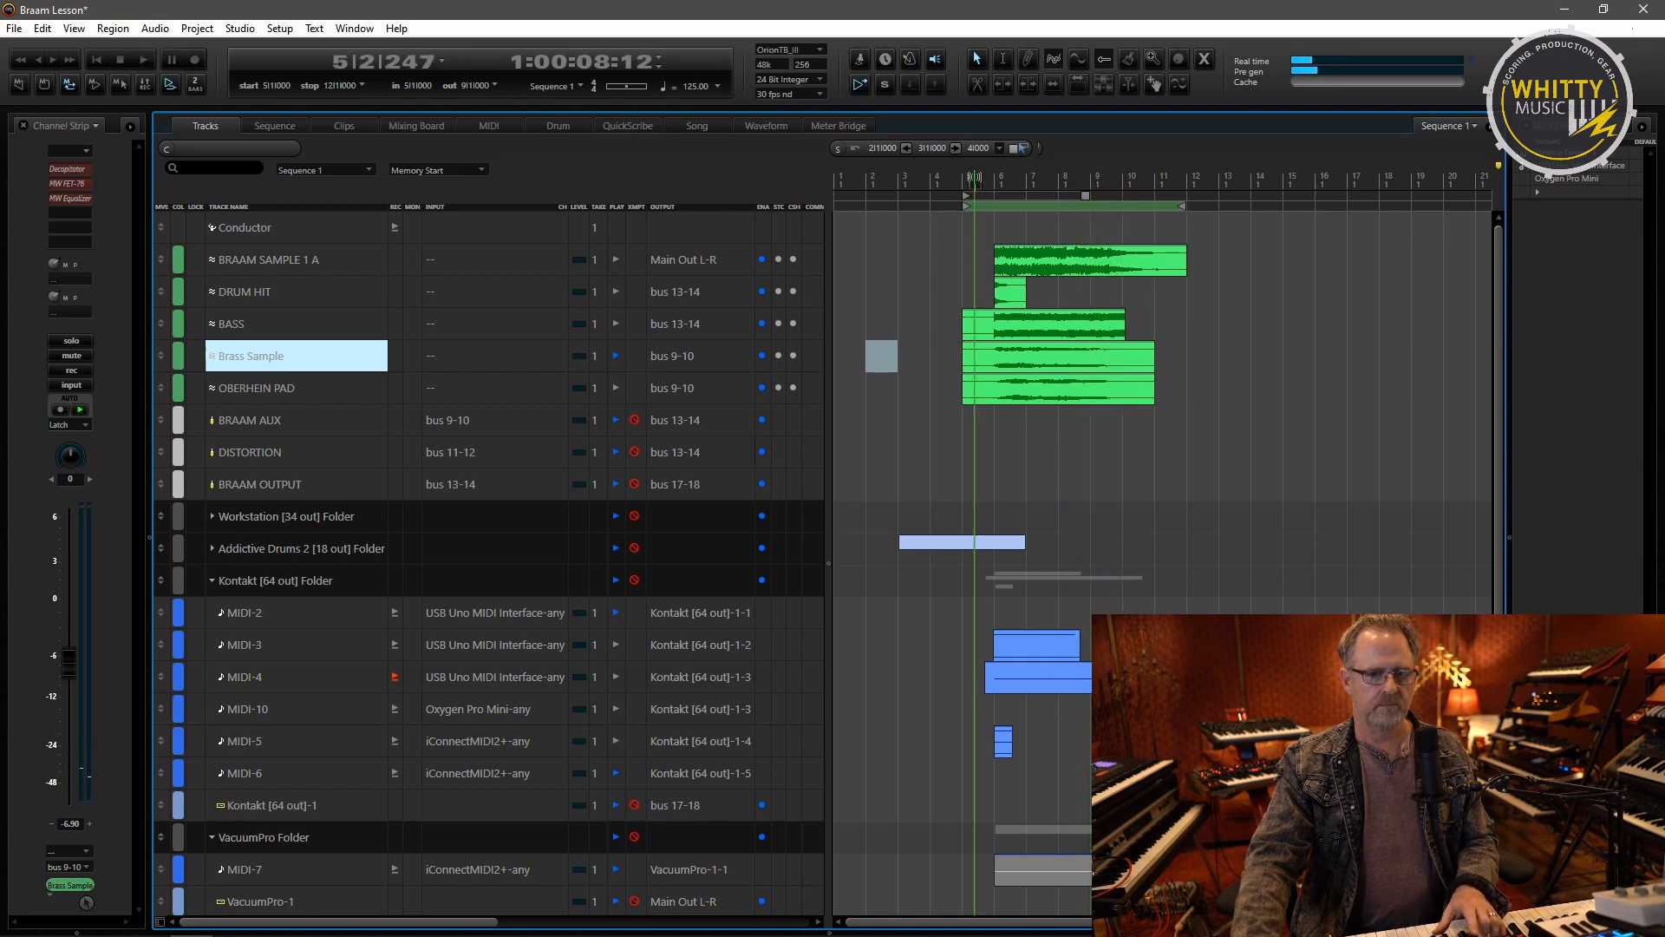
- Open the Brass Sample track's Decapitator, take it out of bypass and switch Punish off
{"action": "double_click", "coordinate": [69, 168]}
{"action": "left_click_drag", "start_coordinate": [512, 474], "coordinate": [496, 317]}
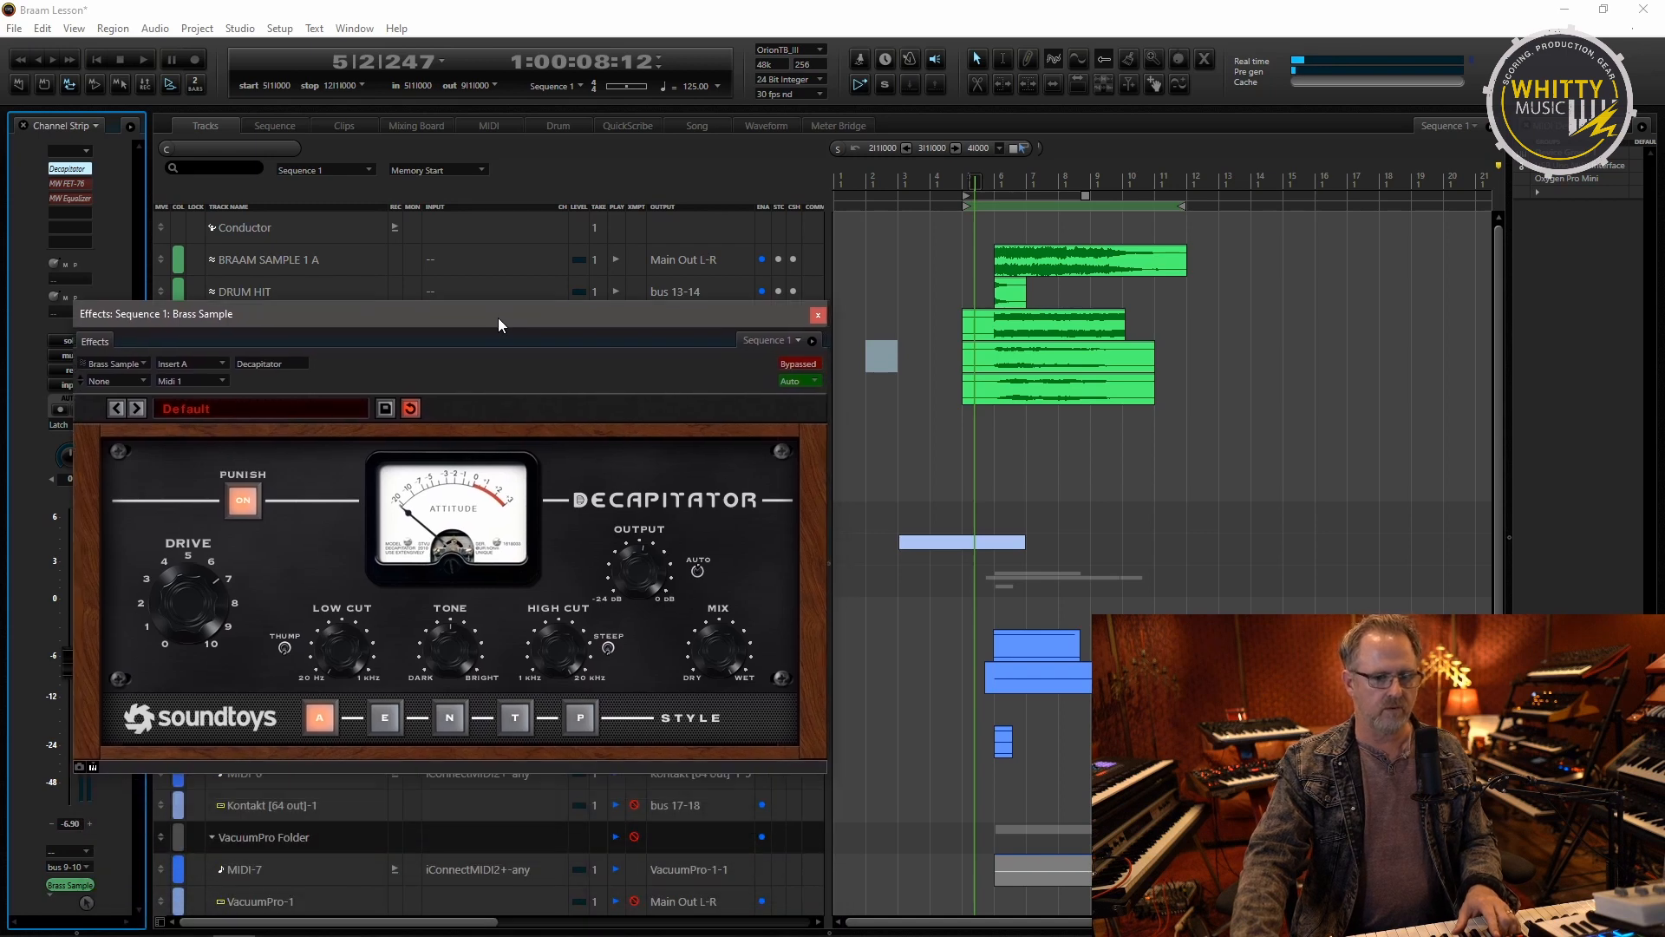
{"action": "left_click", "coordinate": [799, 364]}
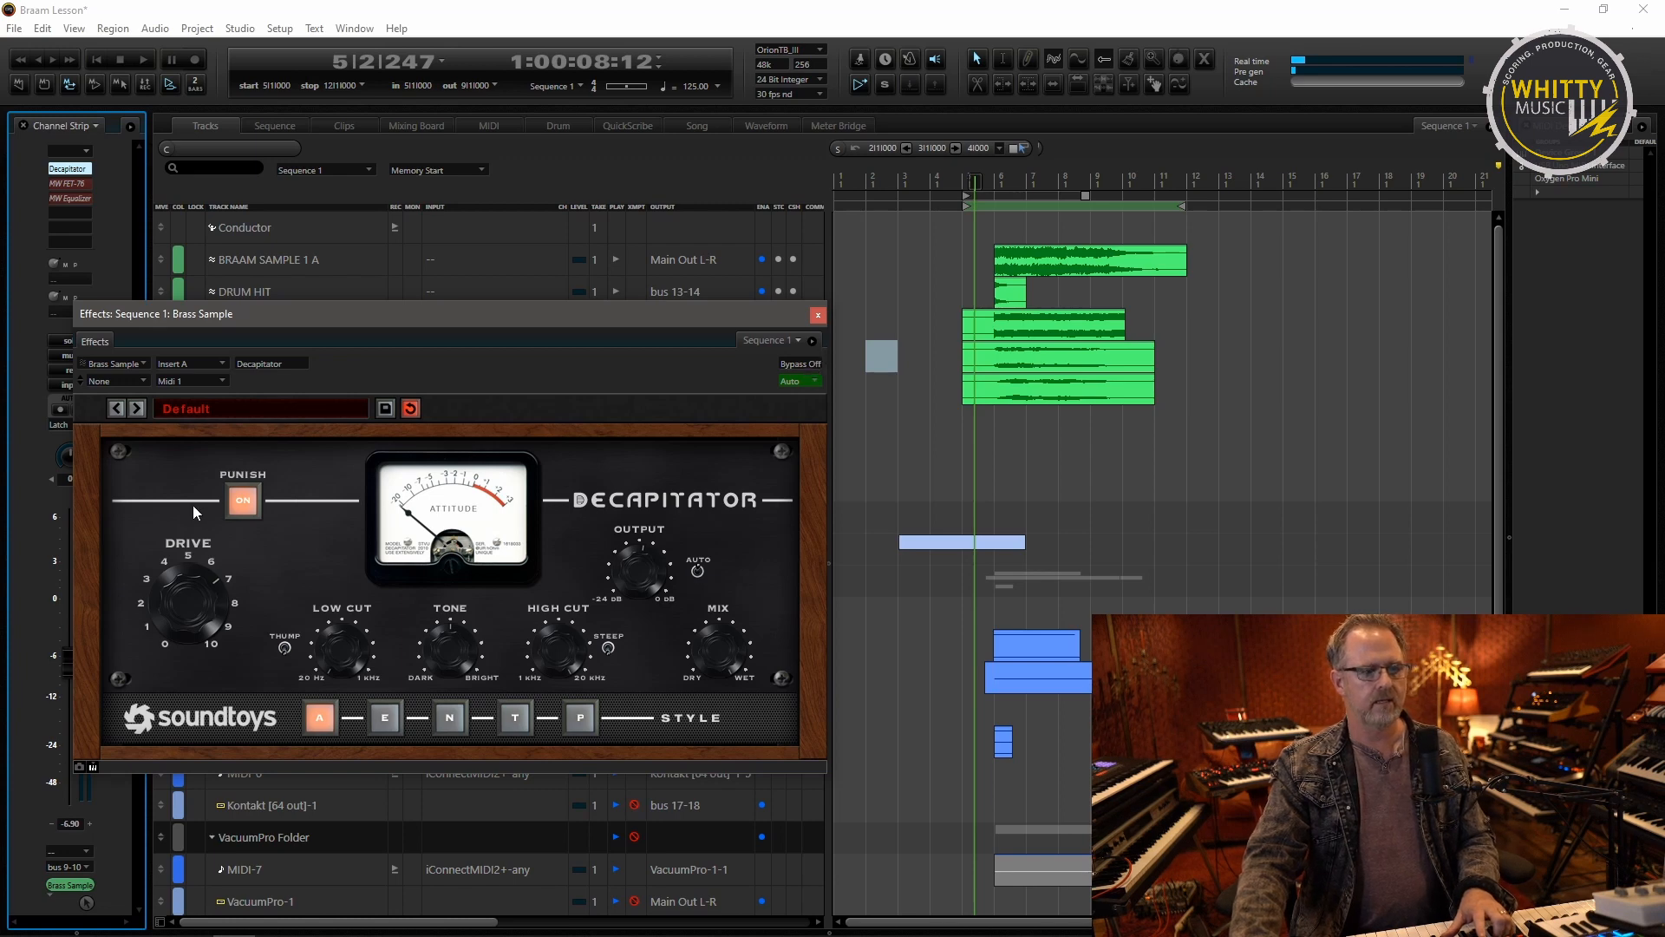
{"action": "left_click", "coordinate": [243, 500]}
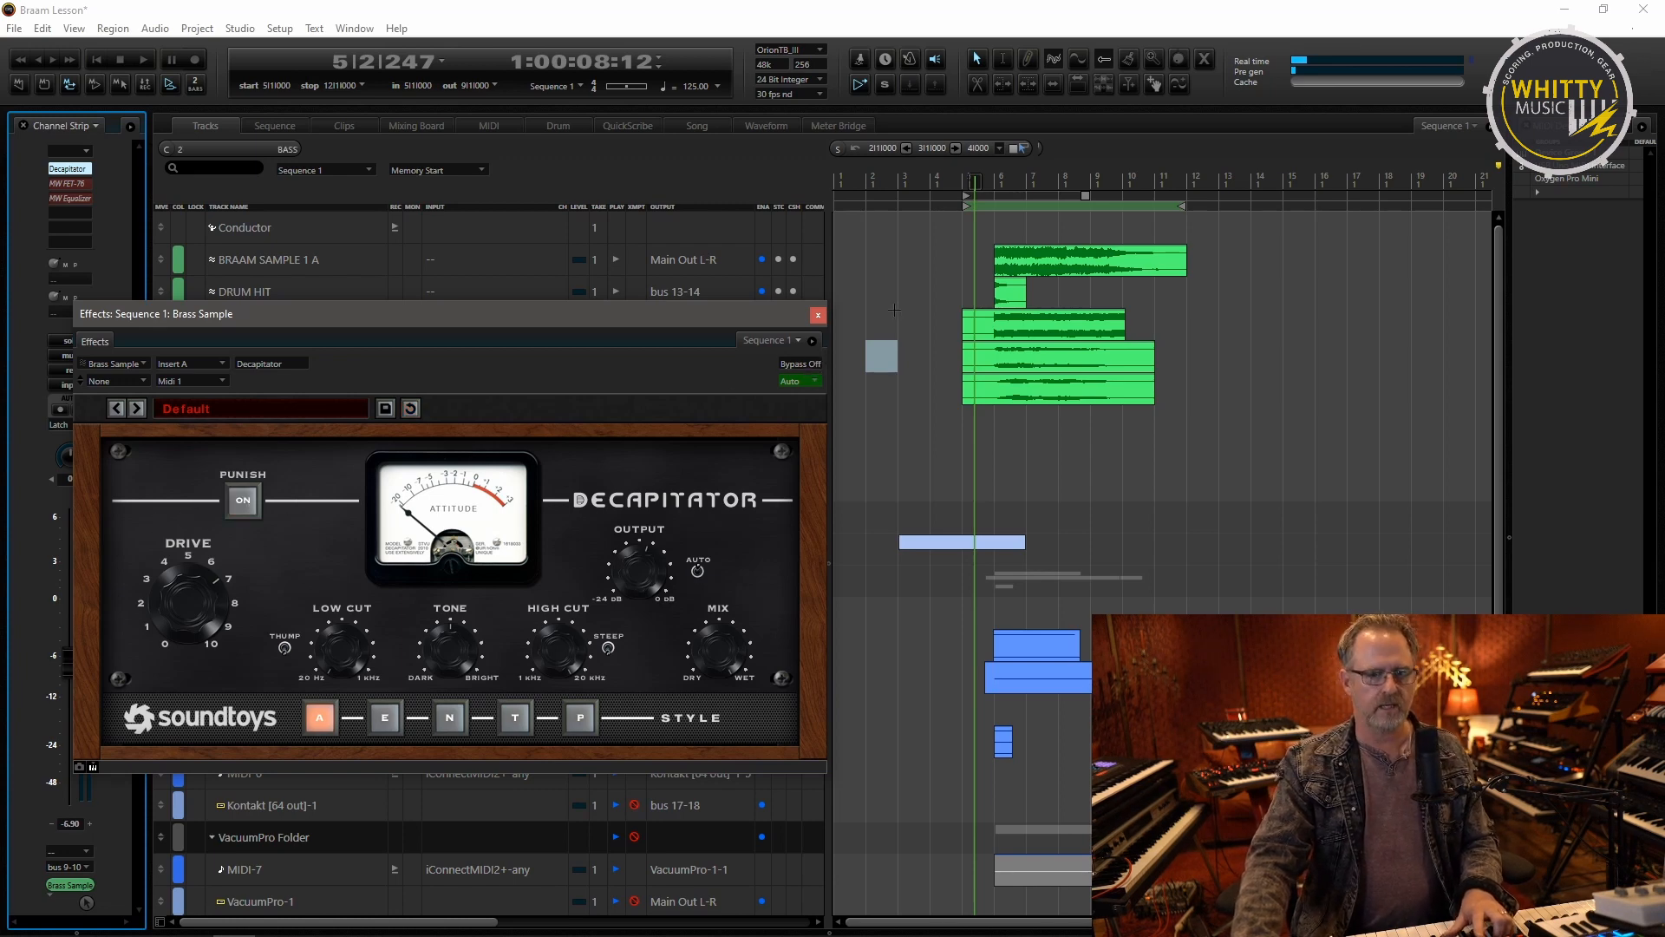
- Play the Brass Sample from bar 5 through the Decapitator, moving the plug-in window down to uncover the track
{"action": "left_click", "coordinate": [989, 178]}
{"action": "key", "text": "space"}
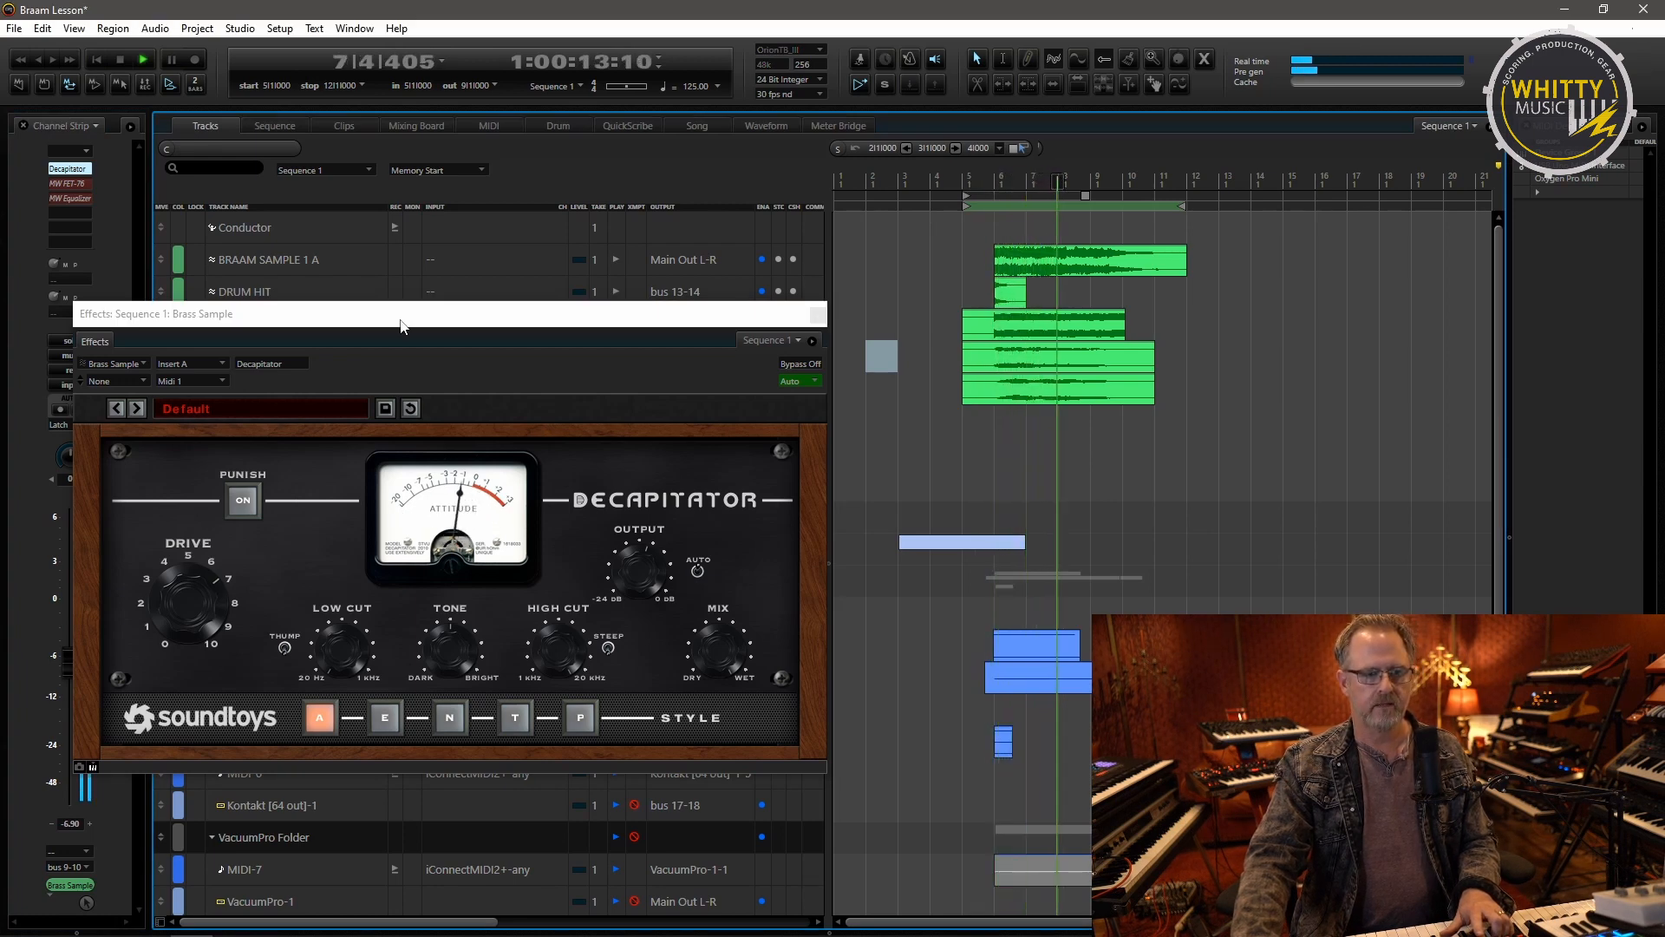
{"action": "left_click_drag", "start_coordinate": [401, 326], "coordinate": [396, 421]}
{"action": "key", "text": "space"}
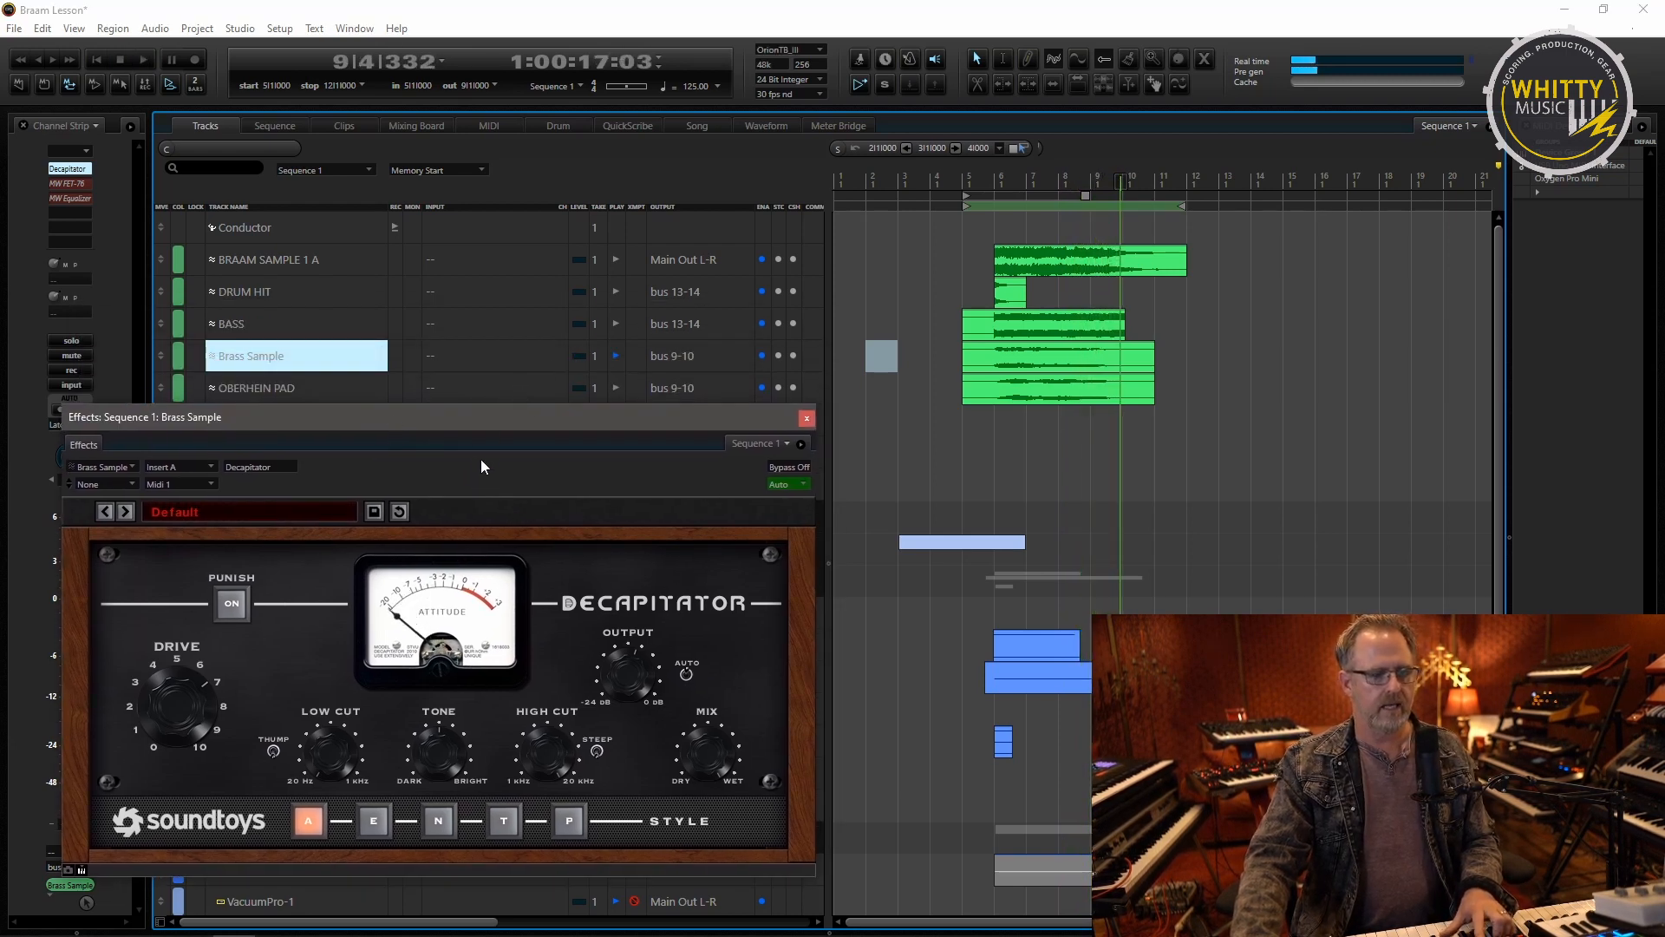
- Switch on Punish in the Brass Sample's Decapitator and play the brass to hear the heavier distortion
{"action": "left_click", "coordinate": [323, 628]}
{"action": "left_click", "coordinate": [246, 605]}
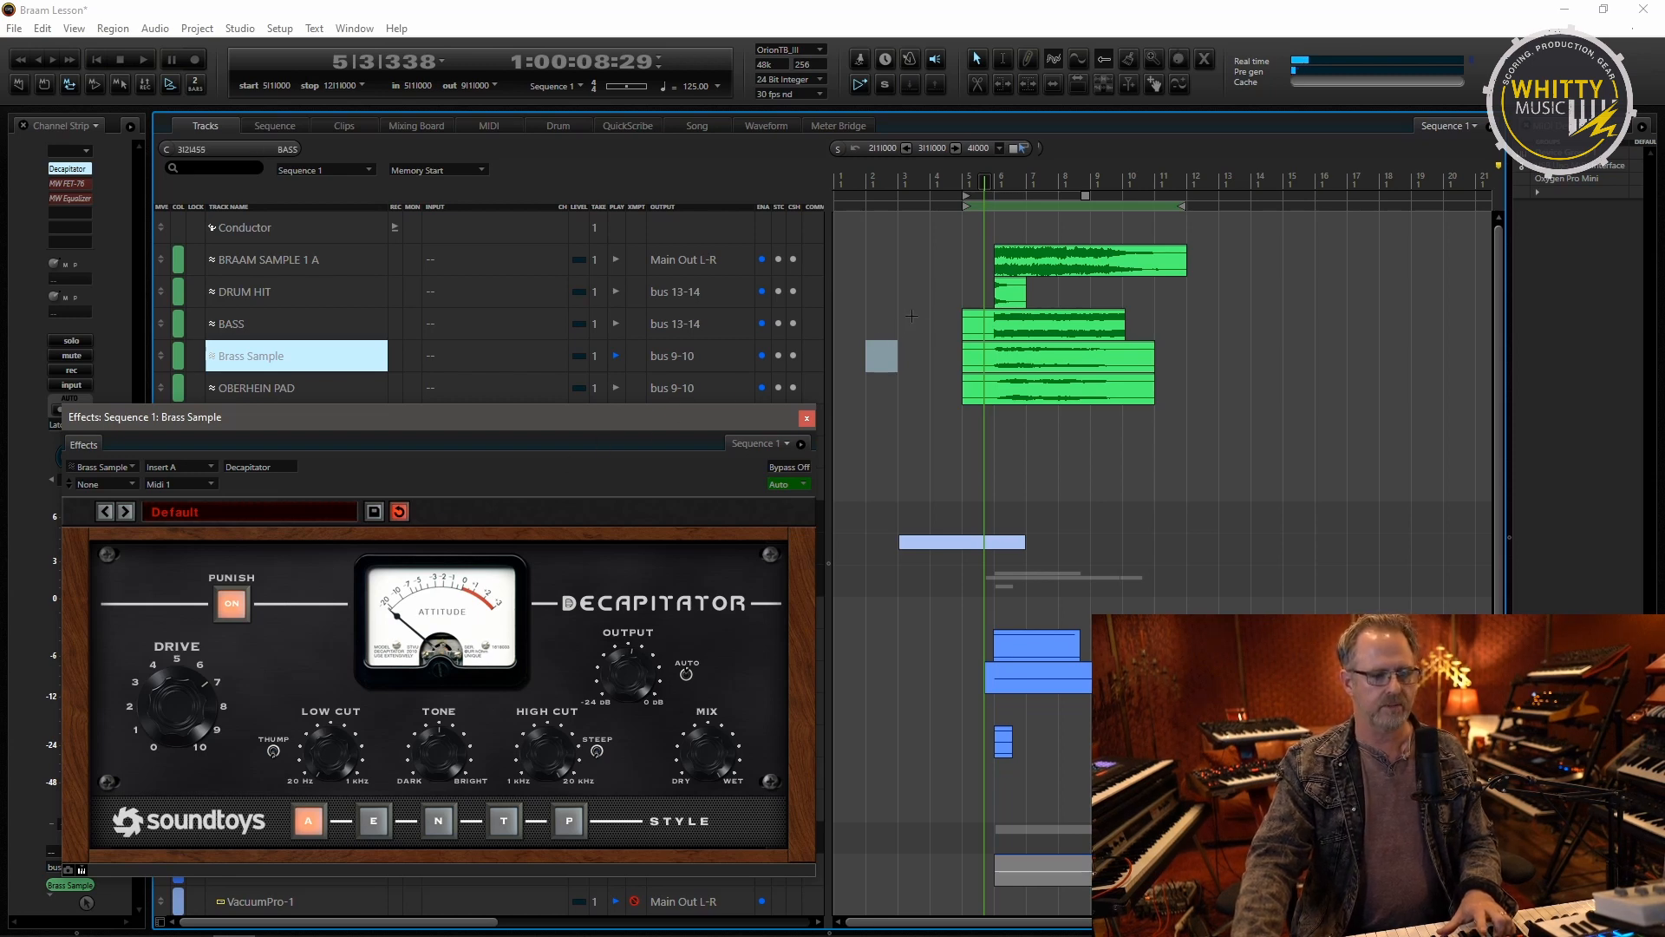
{"action": "key", "text": "space"}
{"action": "left_click", "coordinate": [729, 425]}
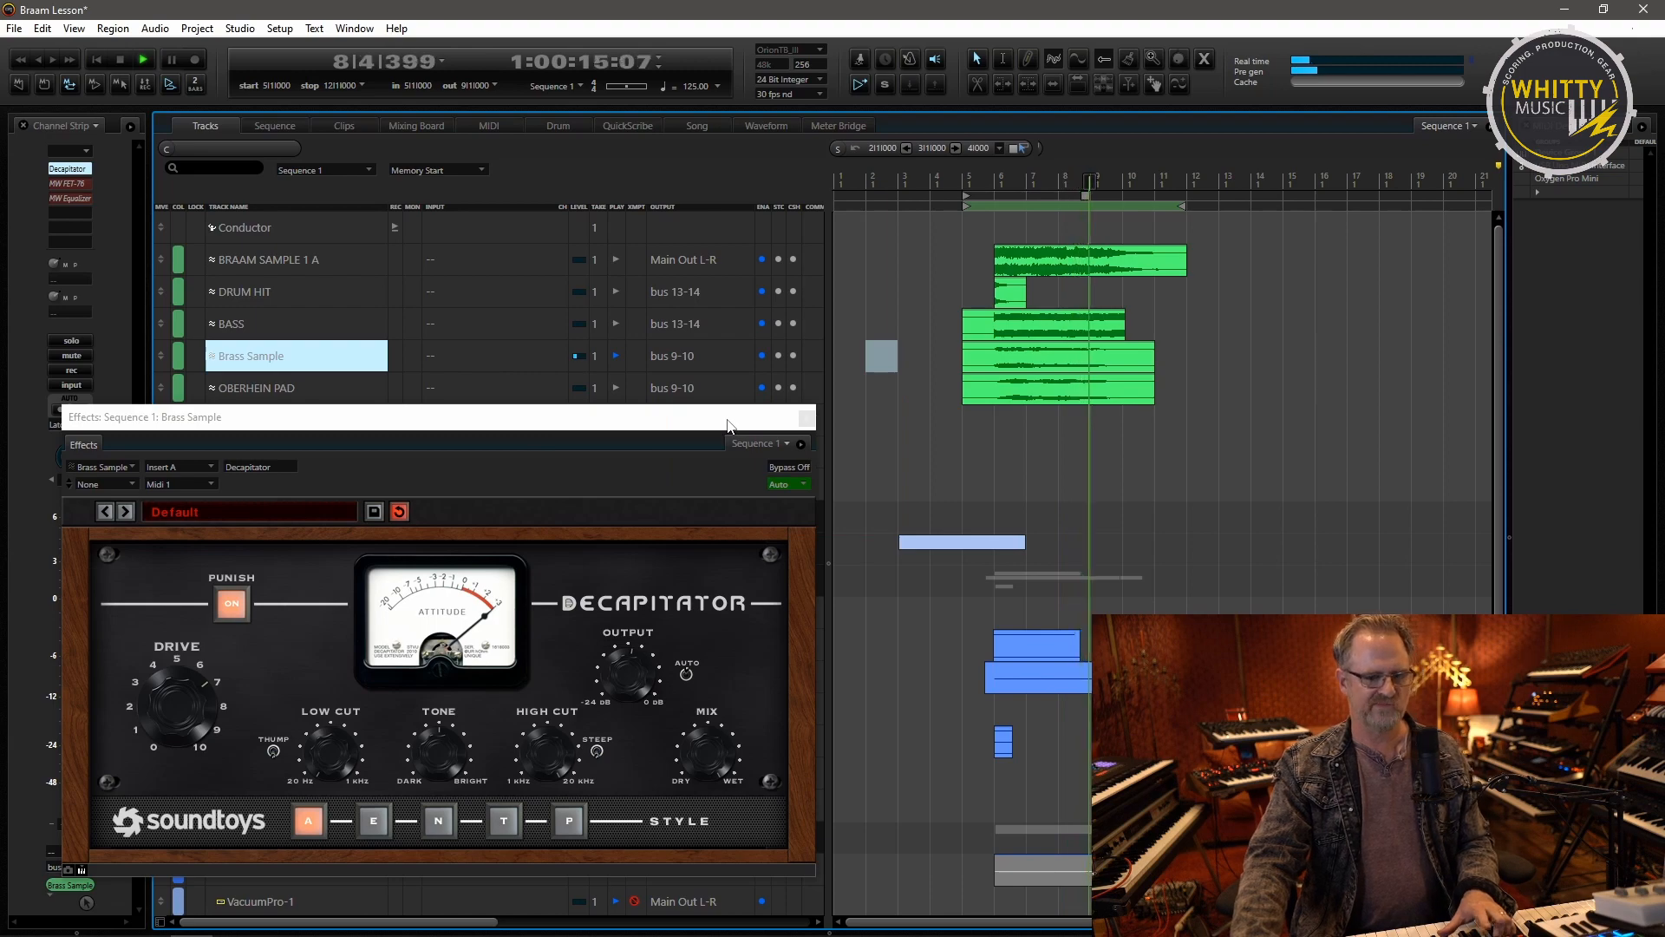
{"action": "key", "text": "space"}
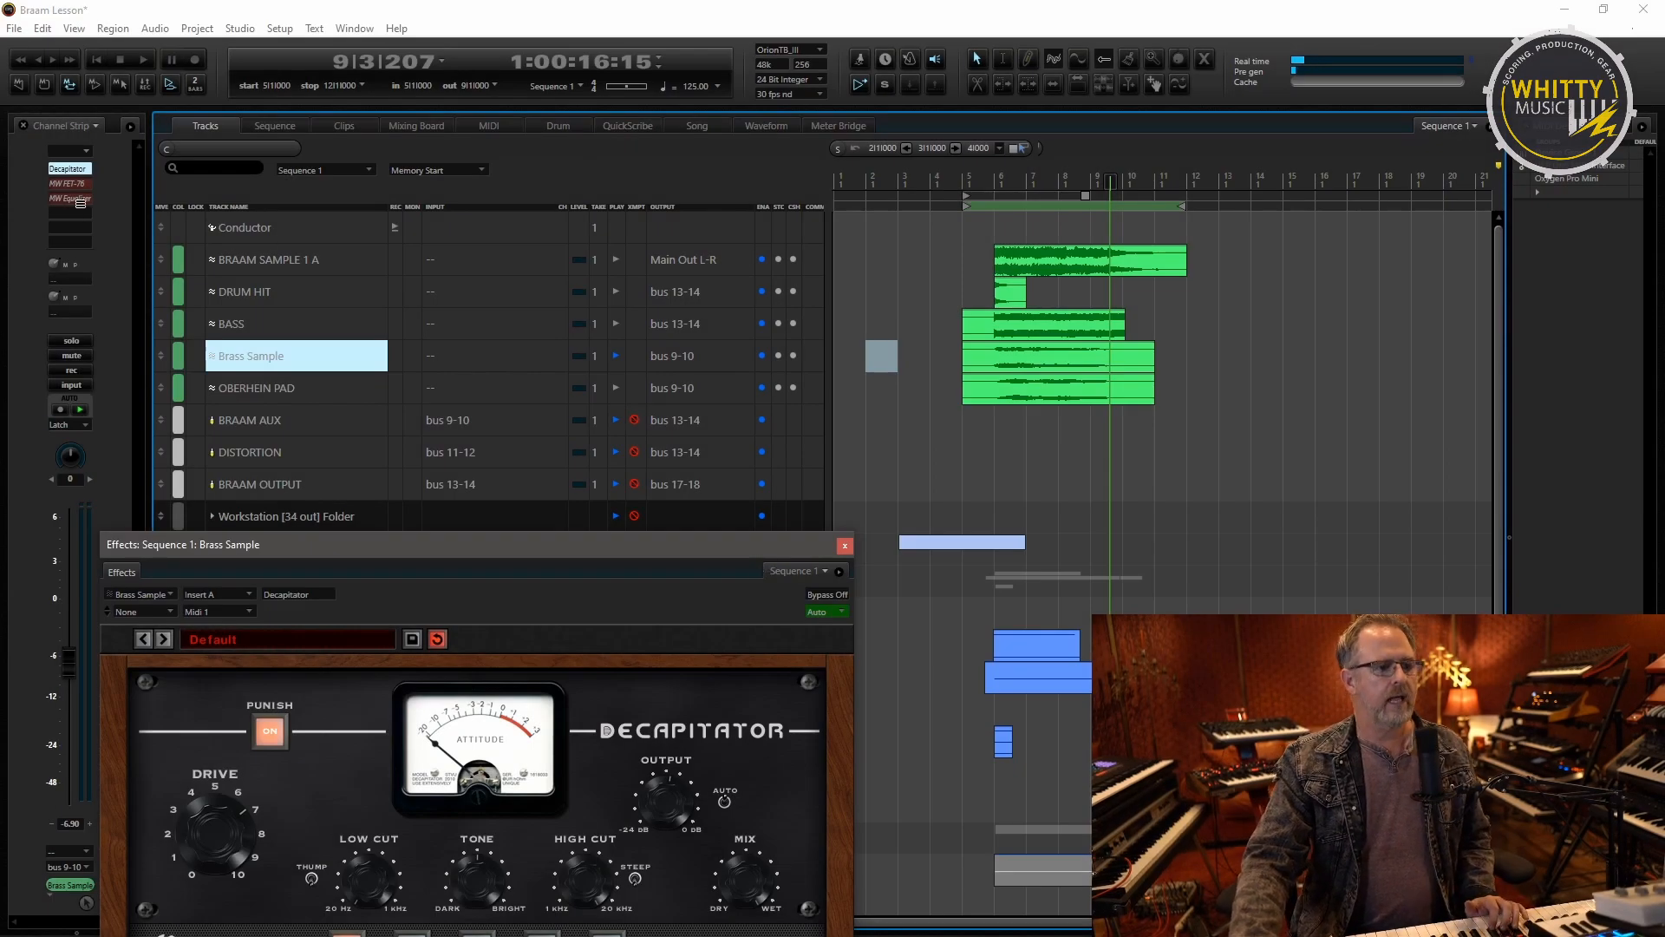
- Open the MW FET-76 compressor on the Brass Sample track, take it out of bypass and return playback to bar 5
{"action": "double_click", "coordinate": [80, 186]}
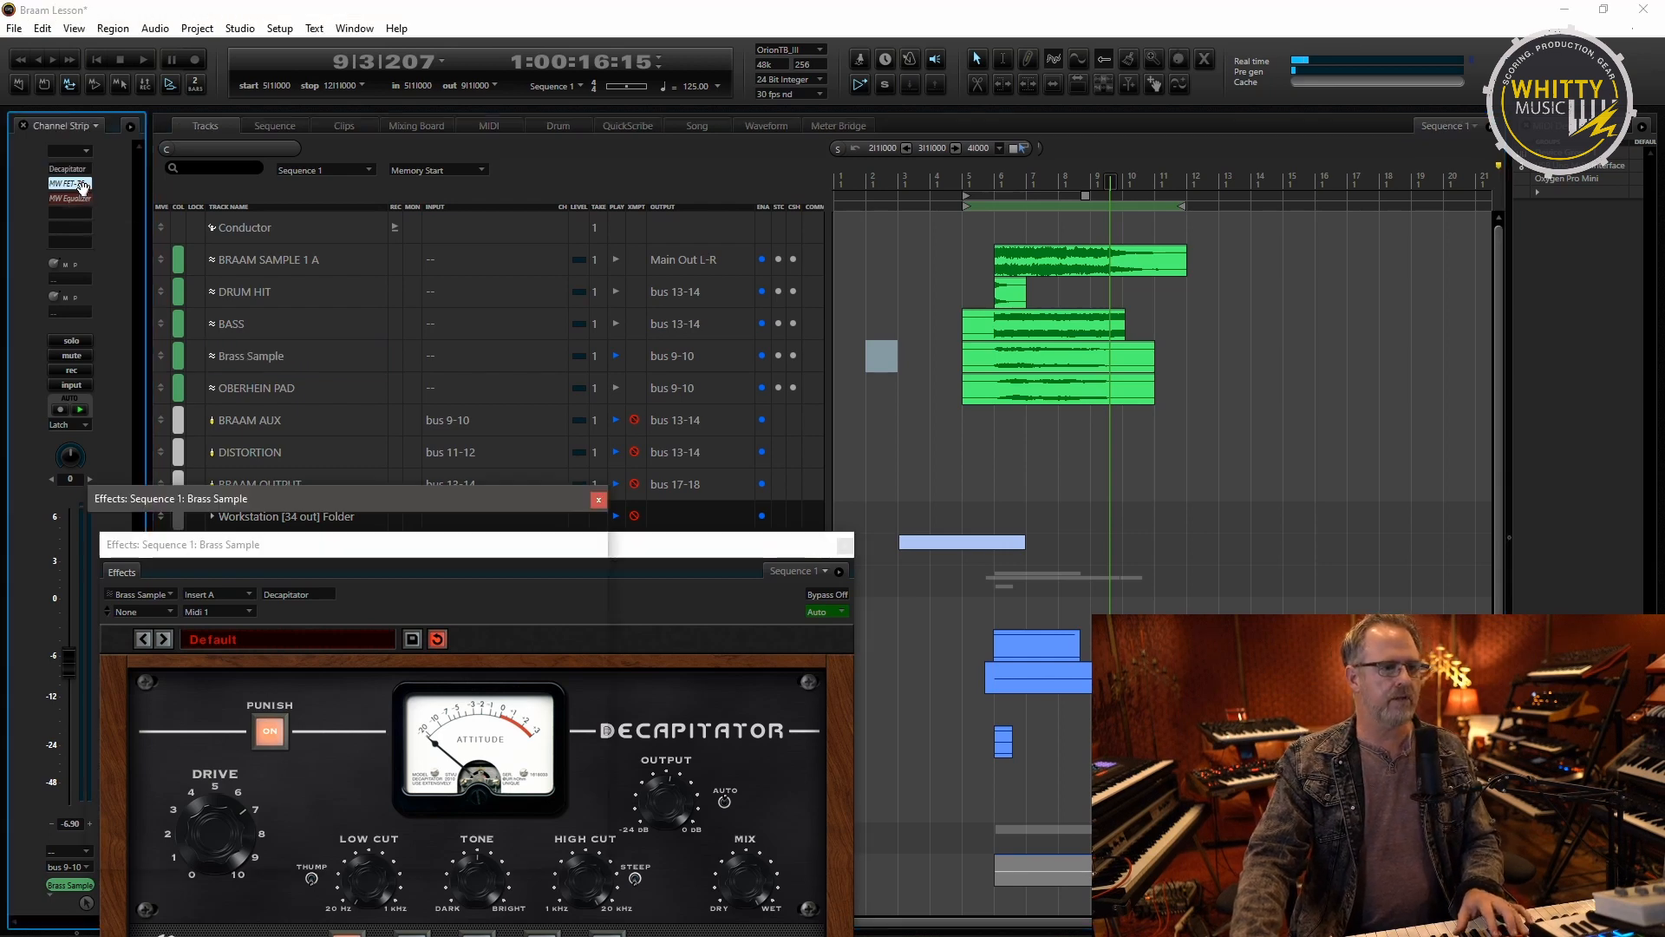
{"action": "left_click", "coordinate": [567, 550]}
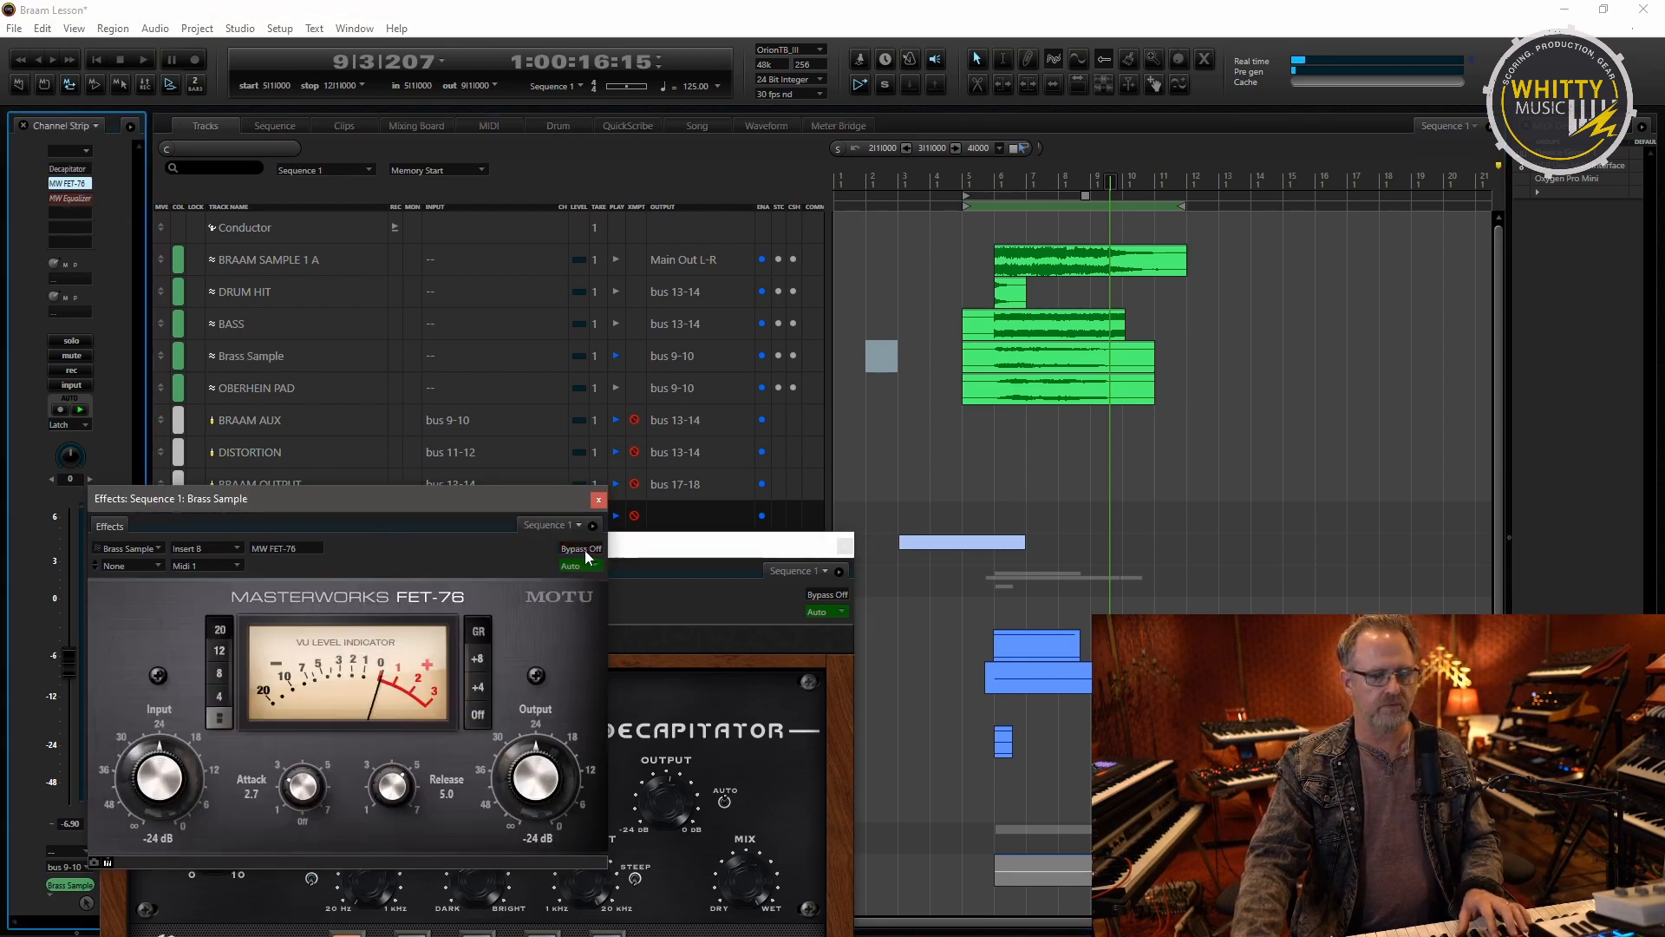
{"action": "left_click", "coordinate": [984, 174]}
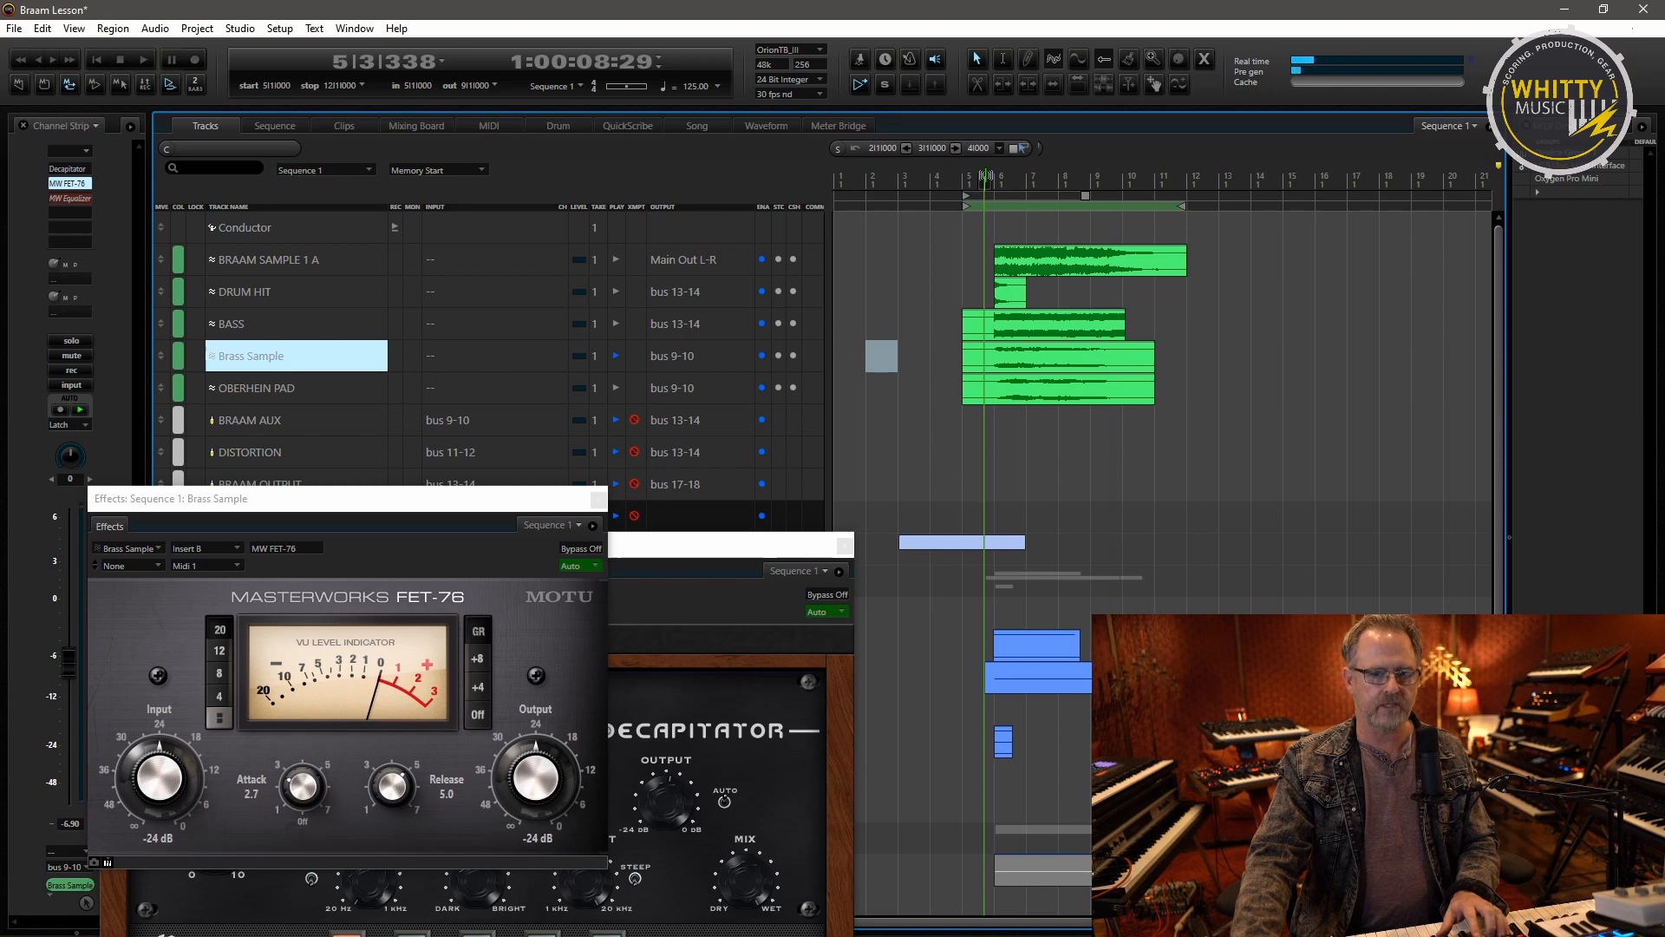
- Switch off Punish in the Brass Sample's Decapitator and play the brass from bar 5 with the compressor active
{"action": "left_click", "coordinate": [654, 588]}
{"action": "left_click", "coordinate": [282, 745]}
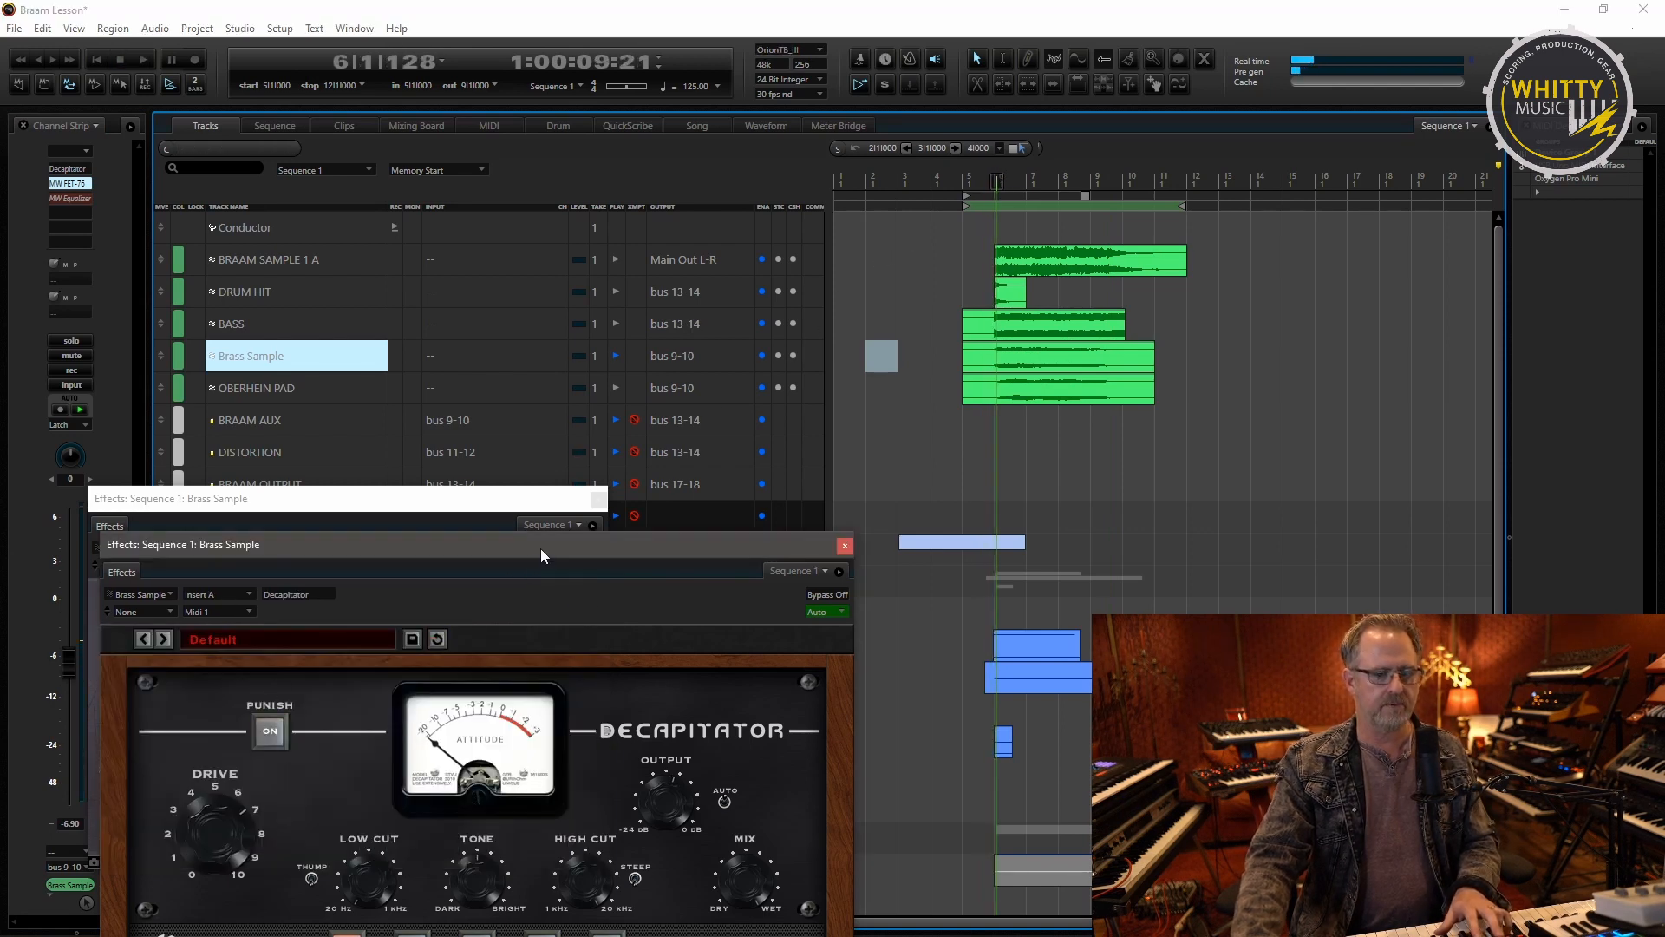
{"action": "left_click_drag", "start_coordinate": [542, 555], "coordinate": [486, 439]}
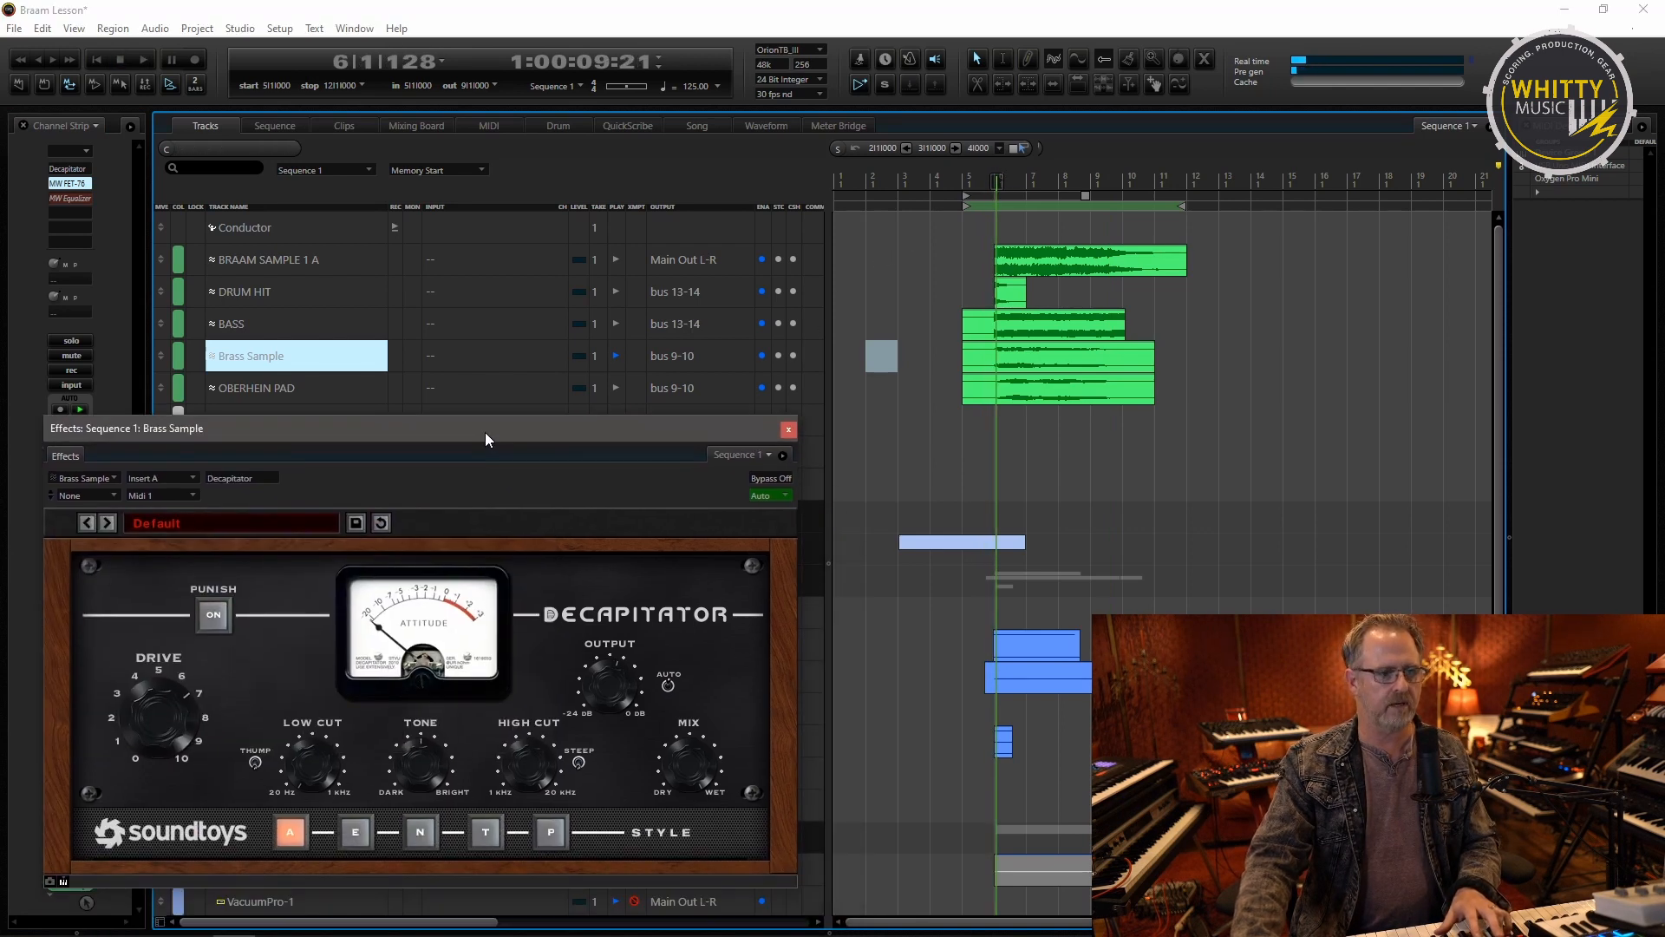
{"action": "left_click", "coordinate": [980, 177]}
{"action": "key", "text": "space"}
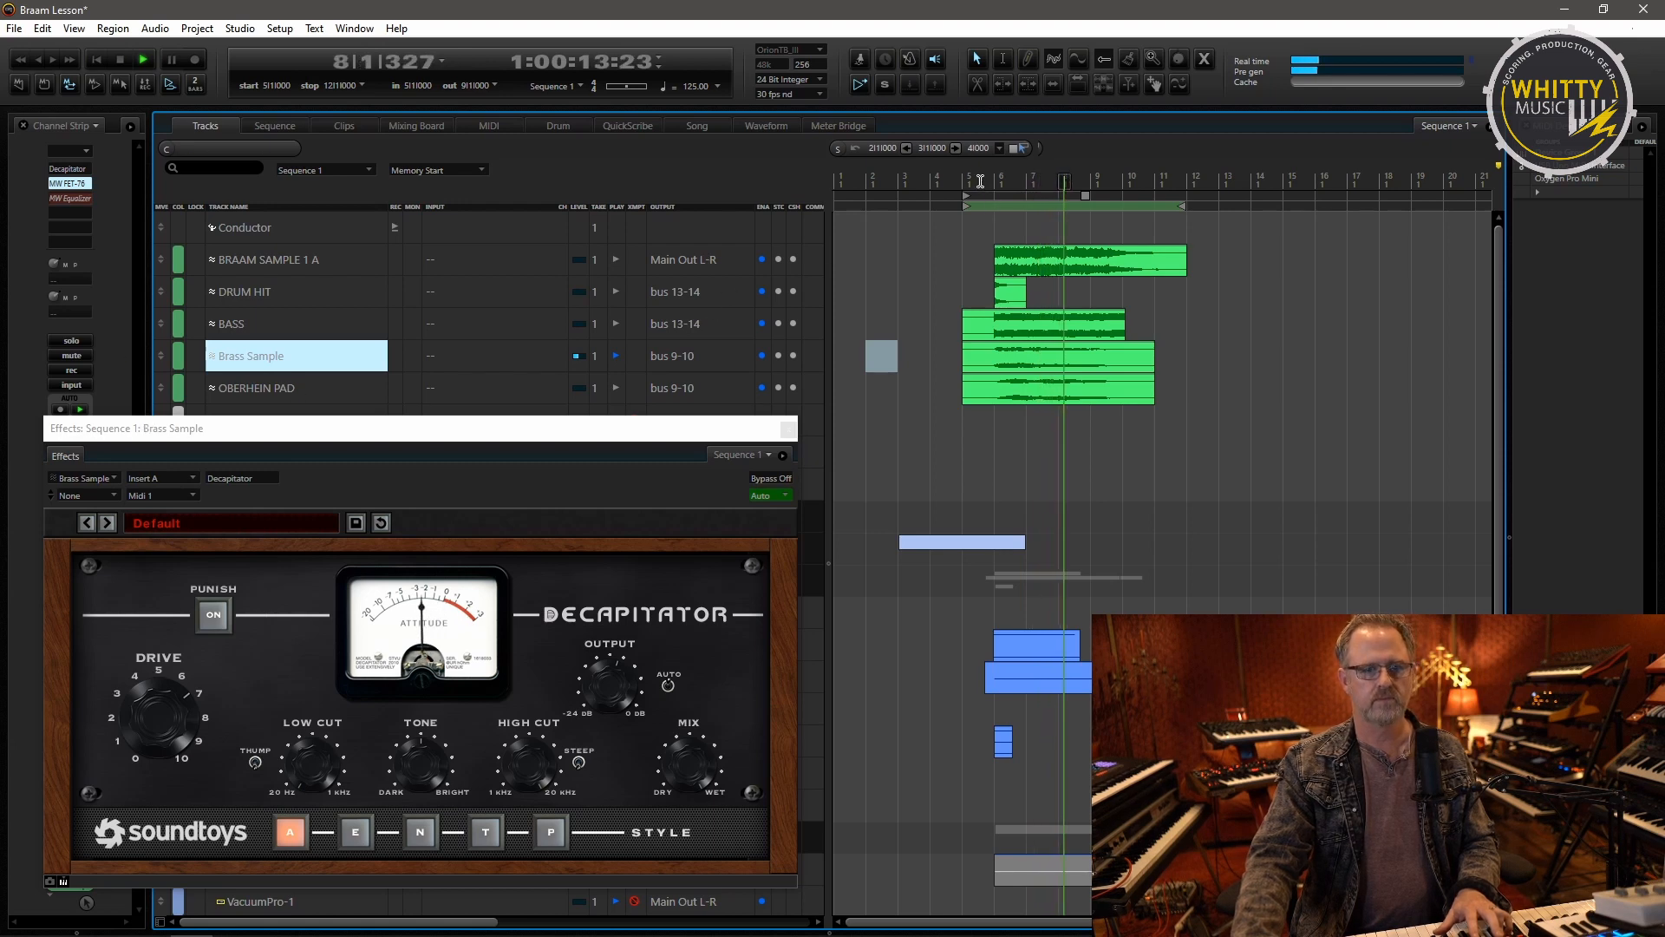
{"action": "key", "text": "space"}
- Take the Brass Sample's MW Equalizer out of bypass and slightly lower its high-cut frequency while playing the brass, closing the plug-in when finished
{"action": "double_click", "coordinate": [69, 198]}
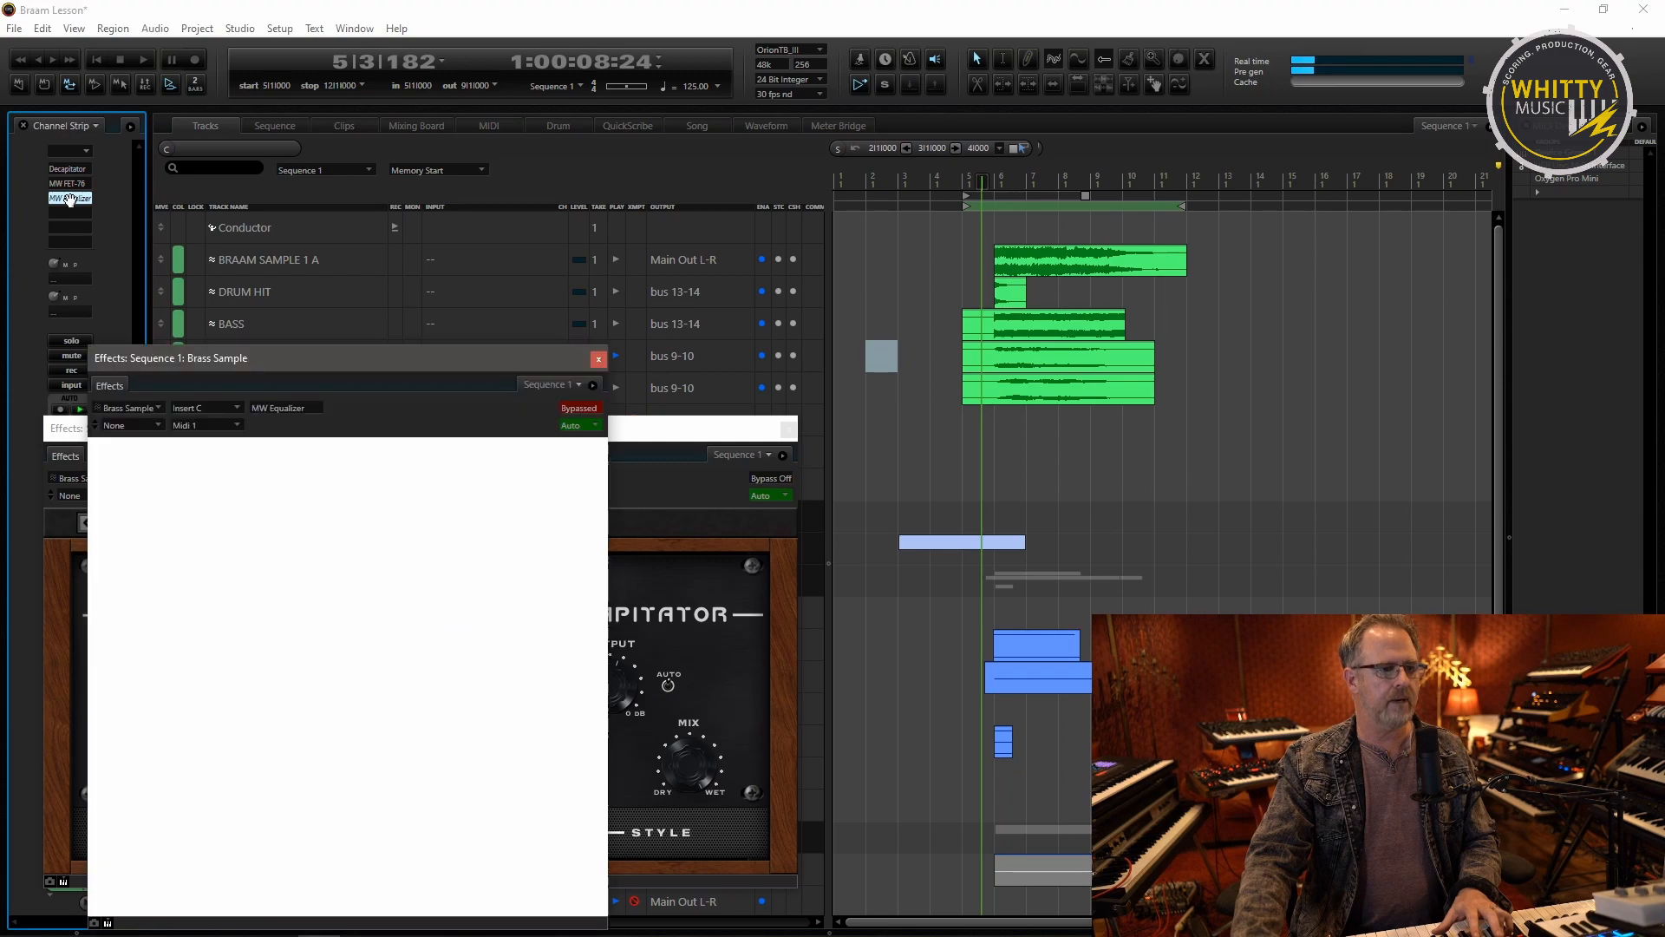
{"action": "left_click_drag", "start_coordinate": [497, 369], "coordinate": [531, 269]}
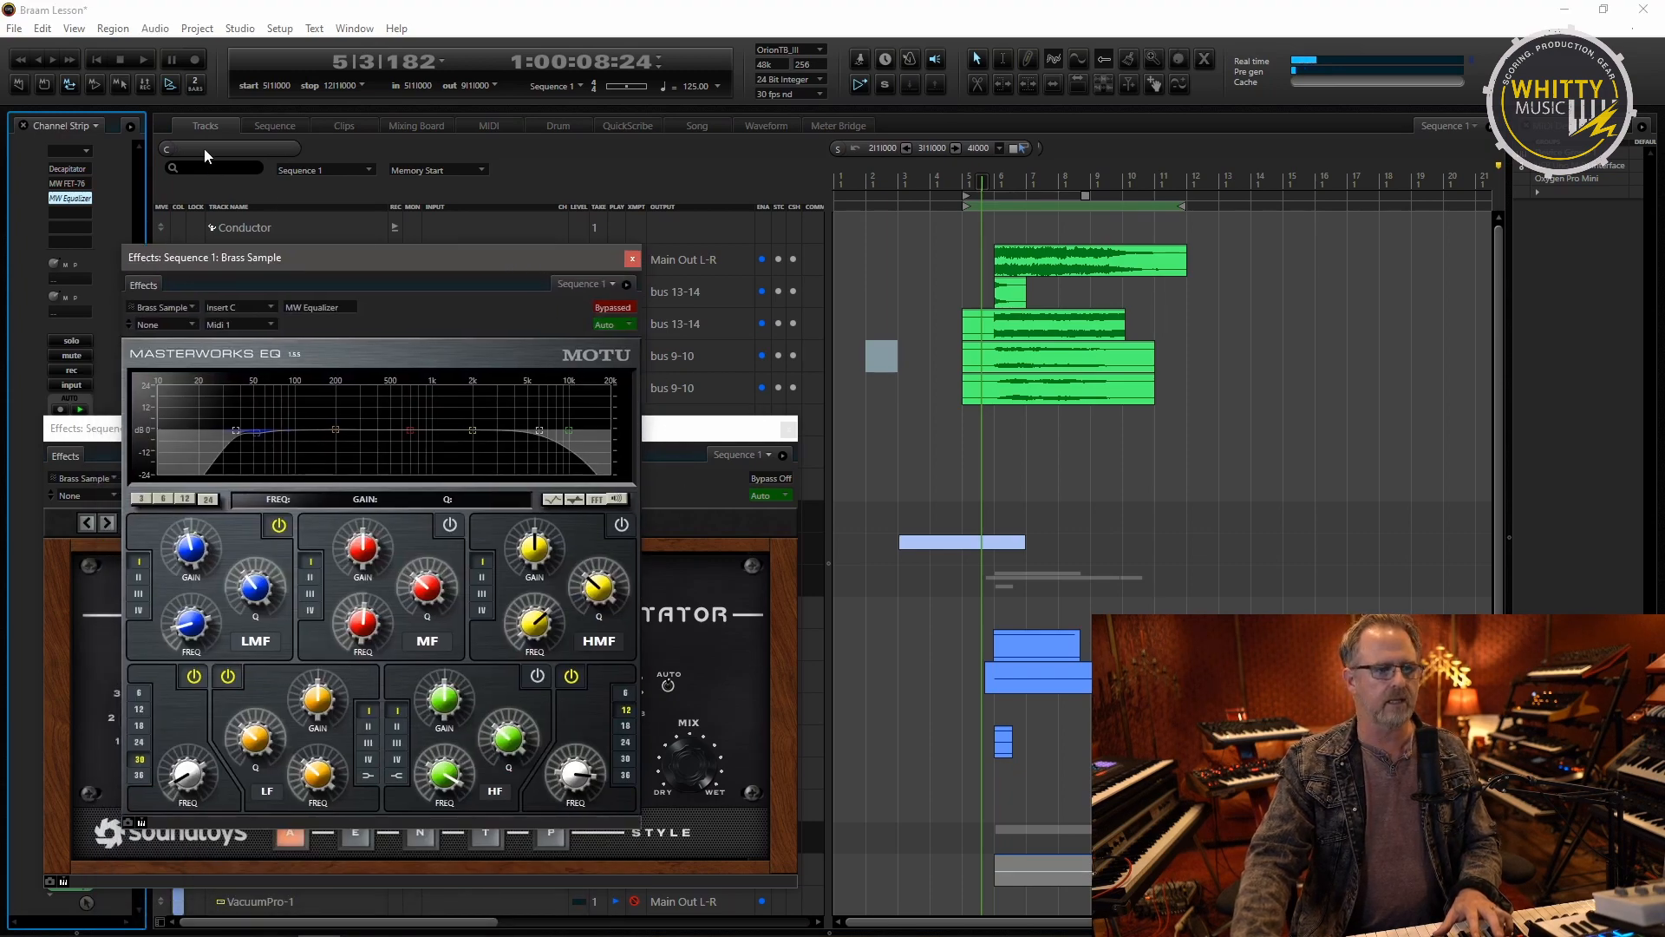
{"action": "left_click", "coordinate": [144, 58]}
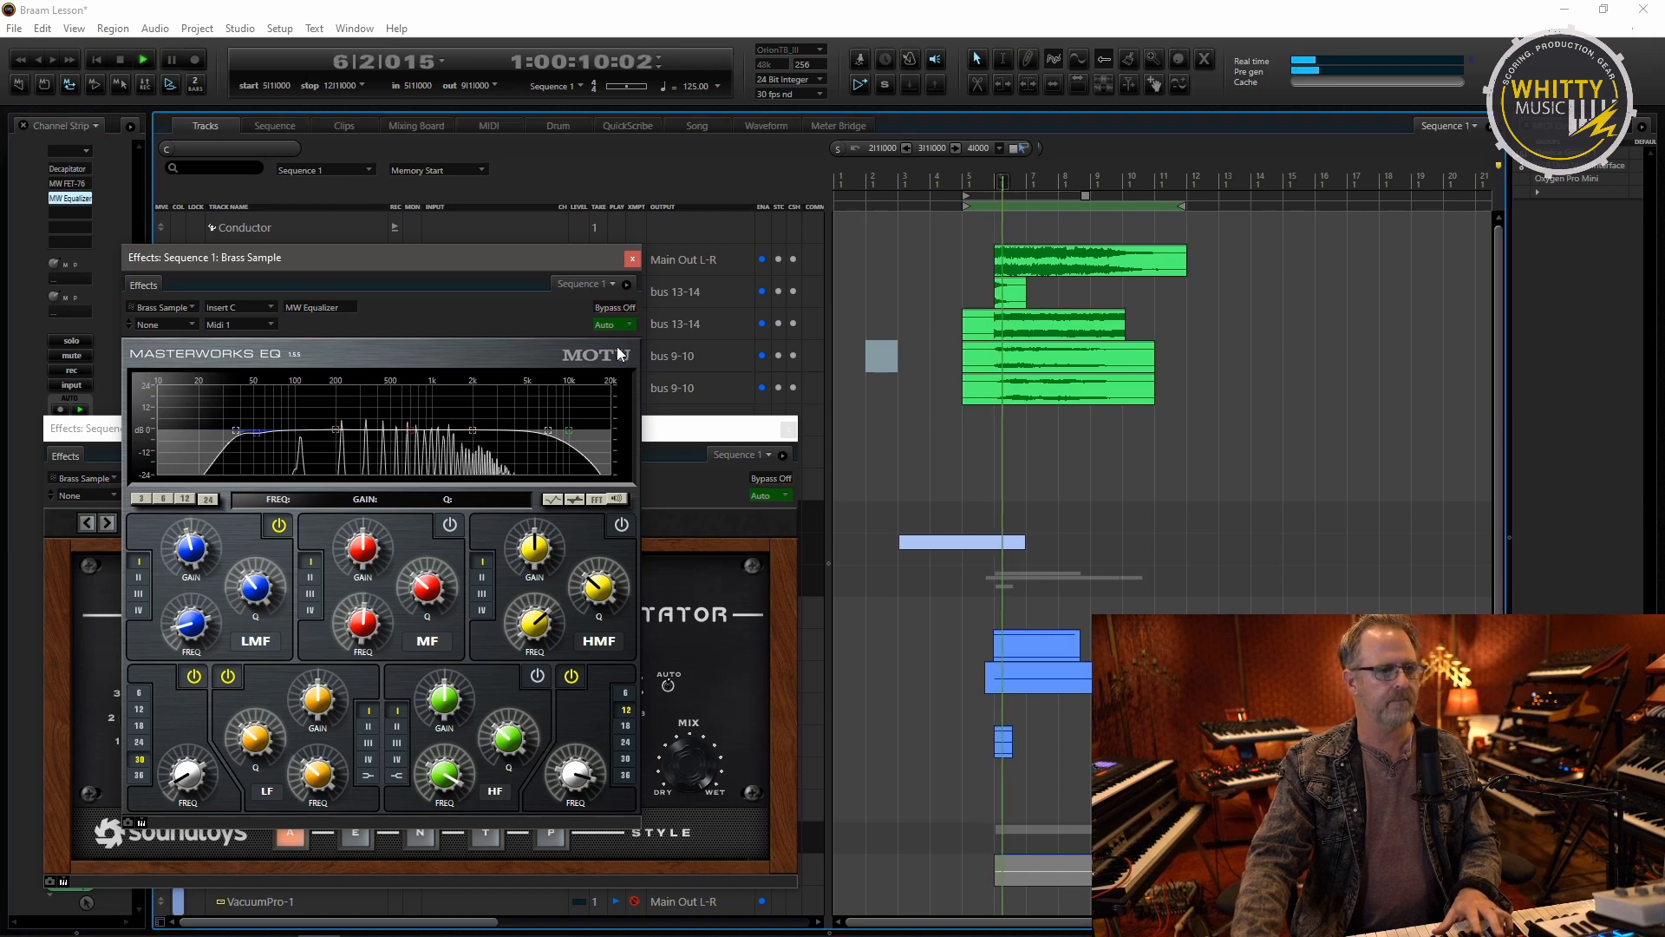
{"action": "mouse_move", "coordinate": [548, 430]}
{"action": "left_mouse_down"}
{"action": "mouse_move", "coordinate": [457, 430]}
{"action": "mouse_move", "coordinate": [531, 430]}
{"action": "left_mouse_up"}
{"action": "key", "text": "space"}
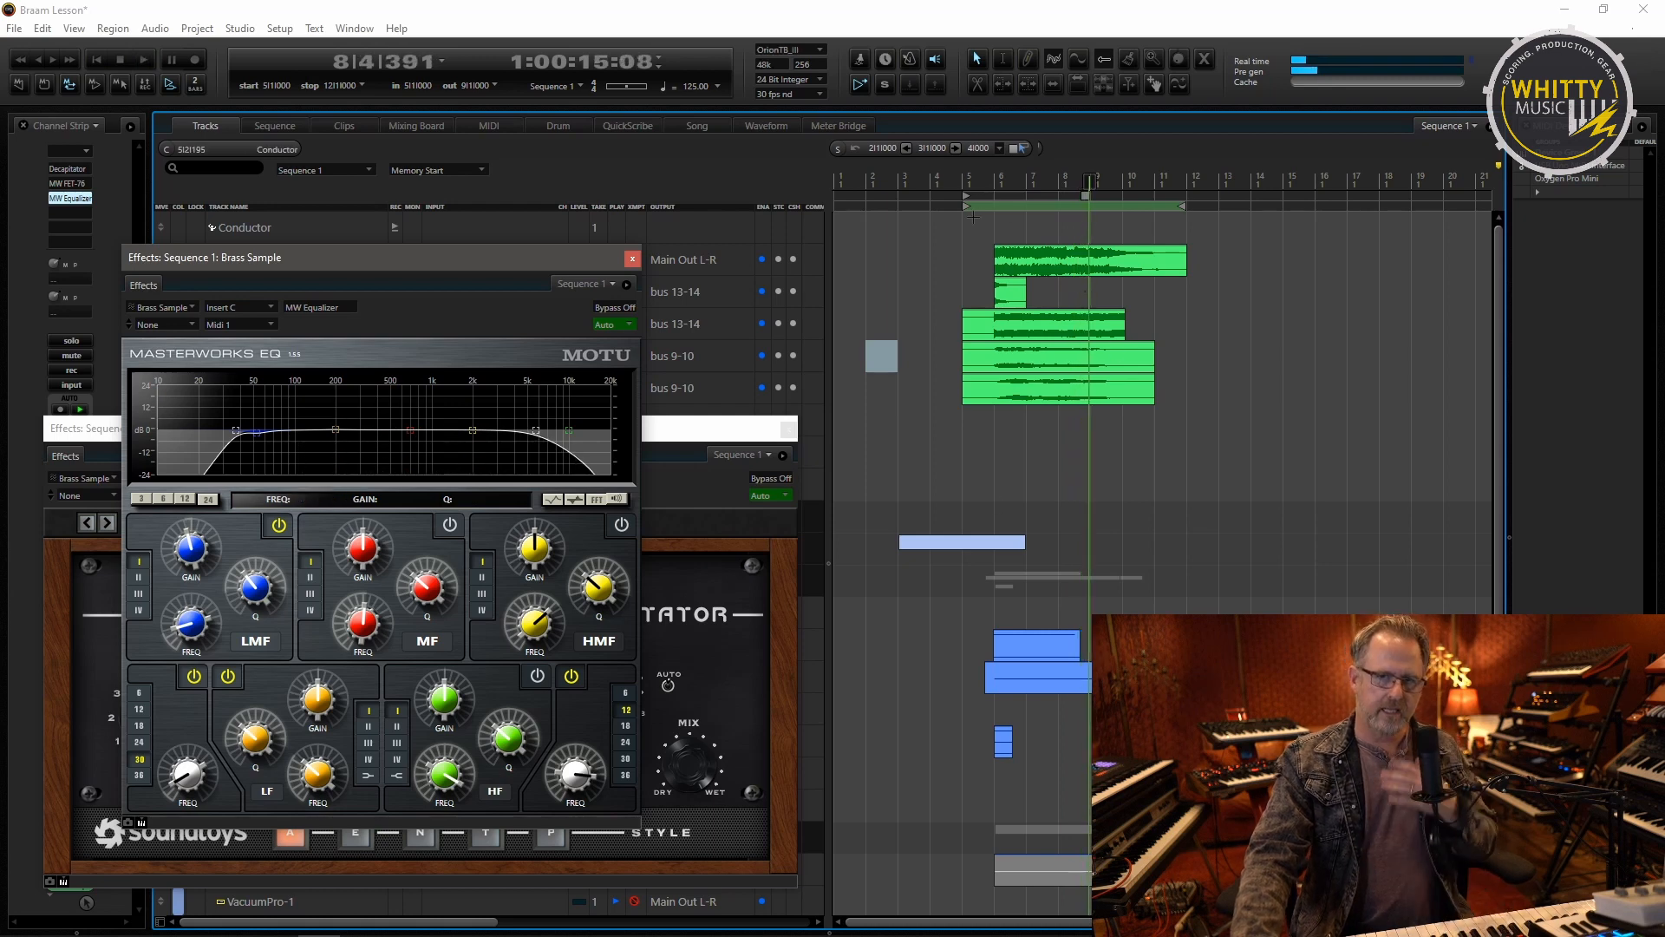
{"action": "left_click", "coordinate": [629, 259]}
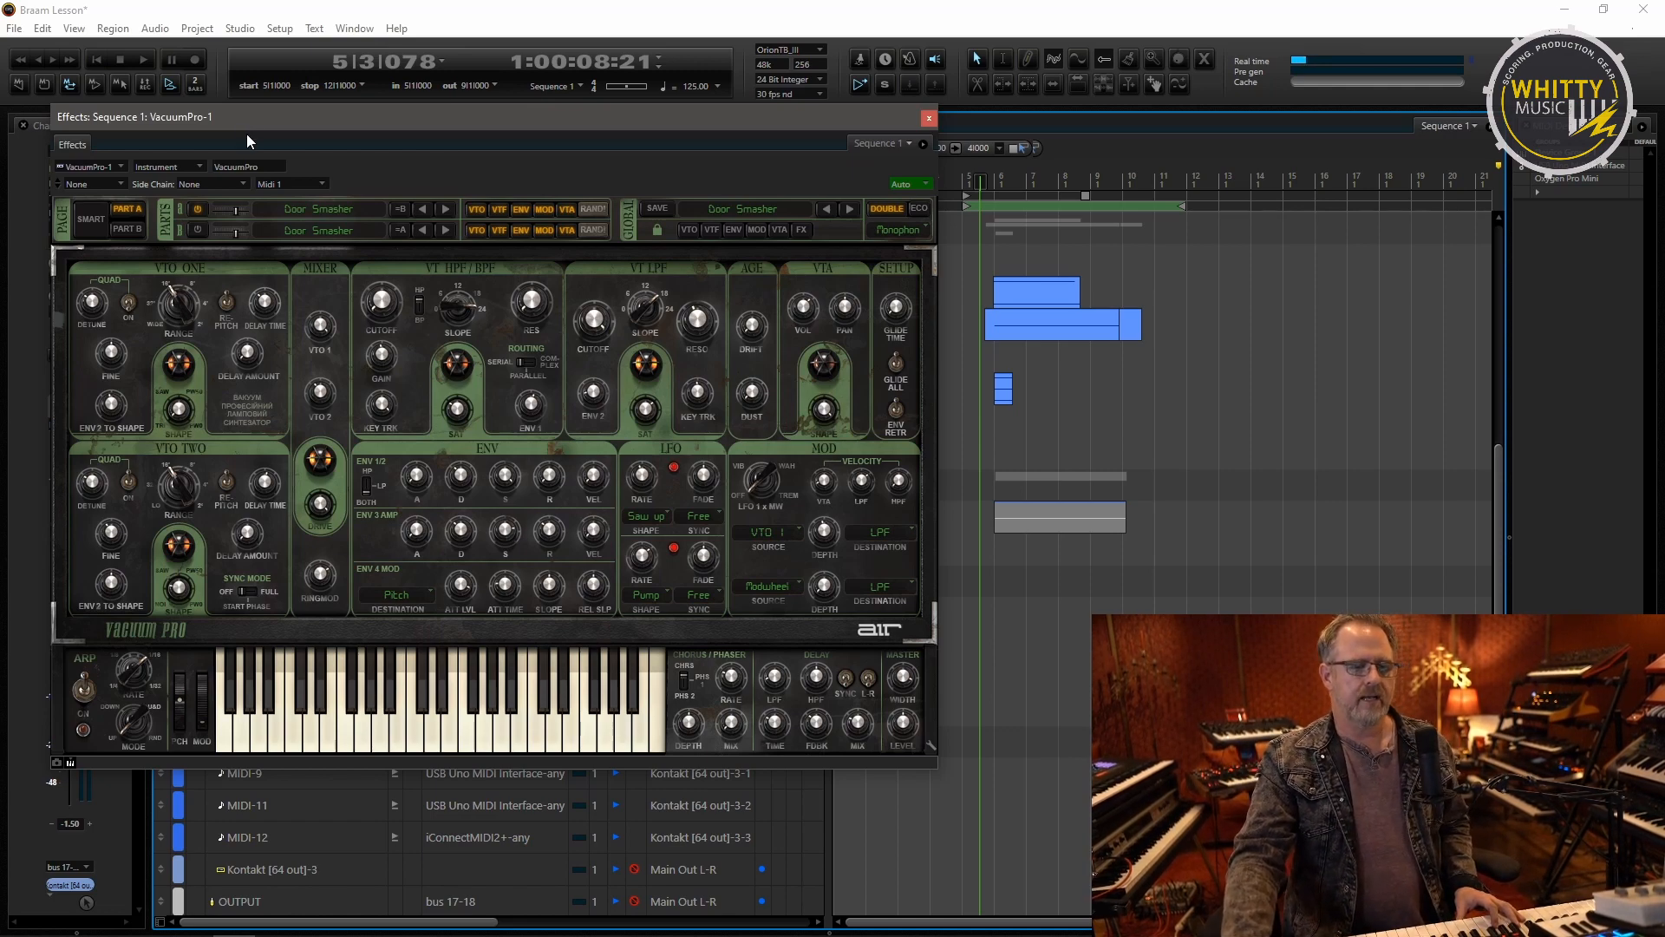
- Select the VacuumPro-1 track and move its plug-in window down to uncover the track list and timeline
{"action": "left_click_drag", "start_coordinate": [266, 122], "coordinate": [252, 117]}
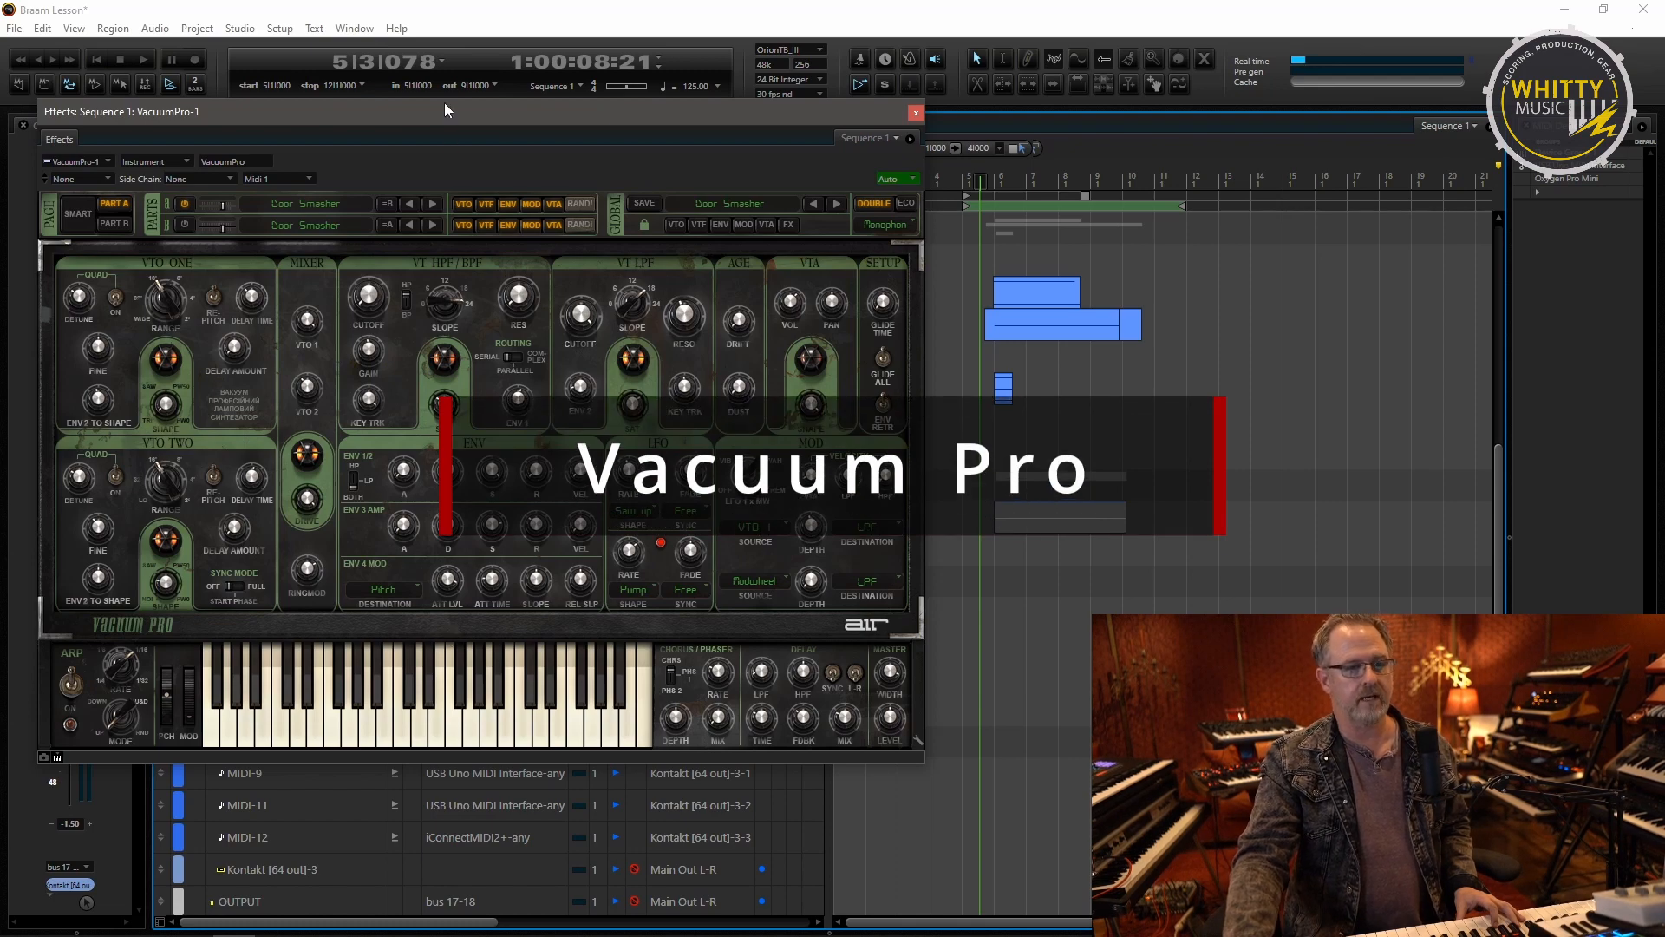
{"action": "left_click_drag", "start_coordinate": [445, 116], "coordinate": [439, 126]}
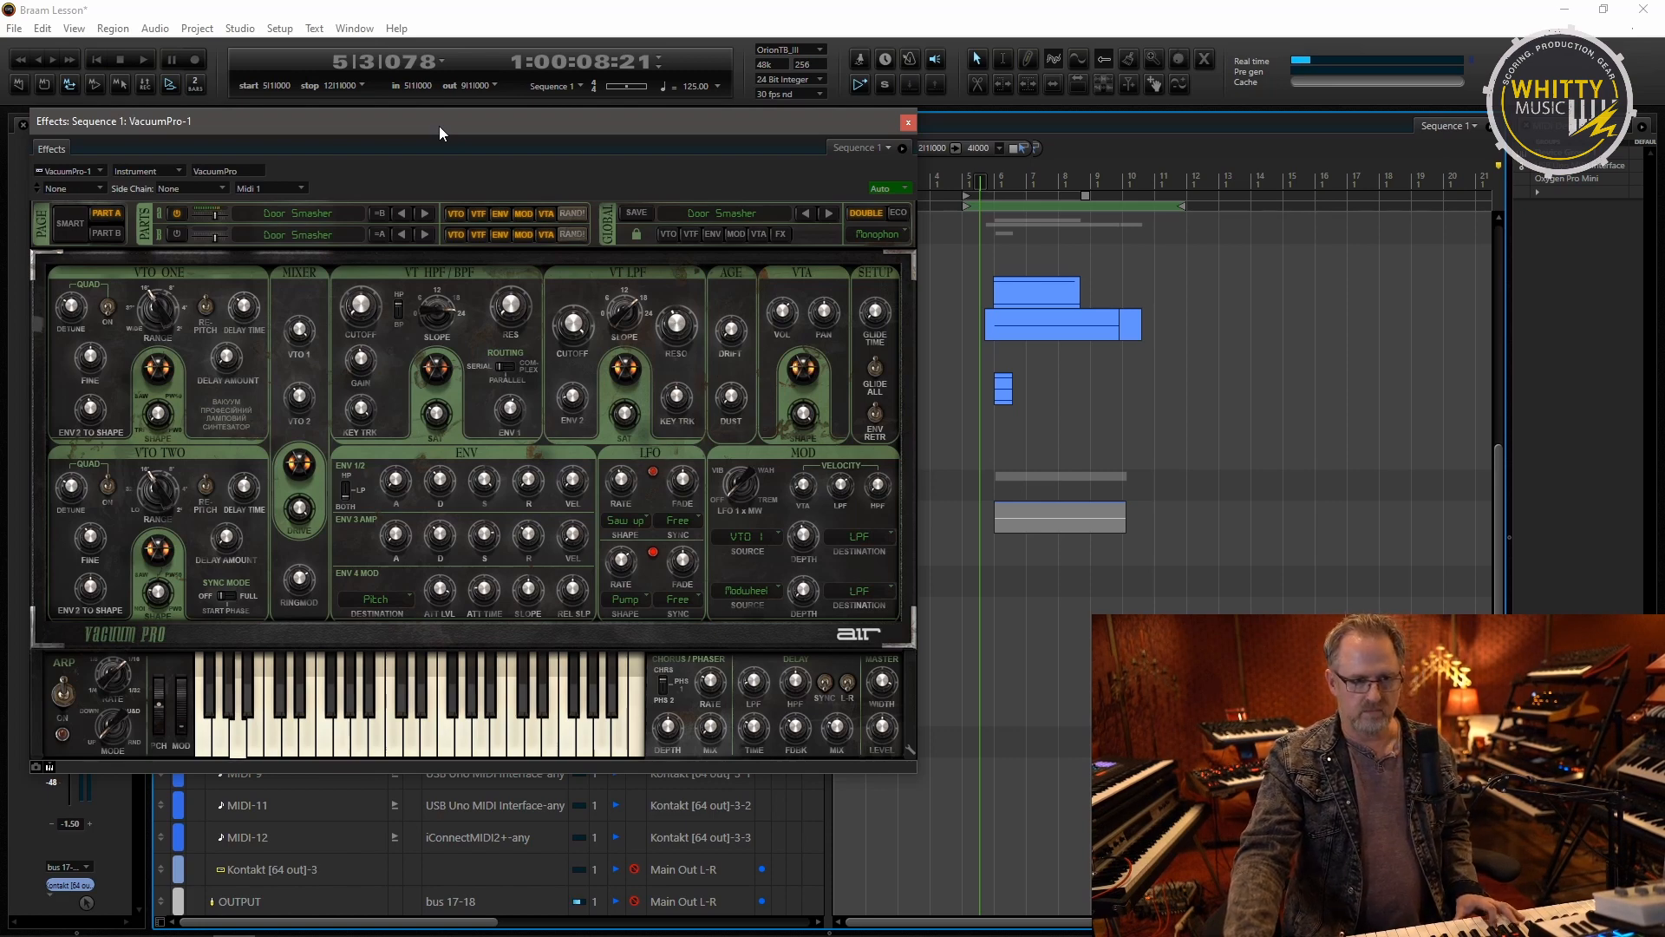
{"action": "left_click_drag", "start_coordinate": [439, 127], "coordinate": [903, 127]}
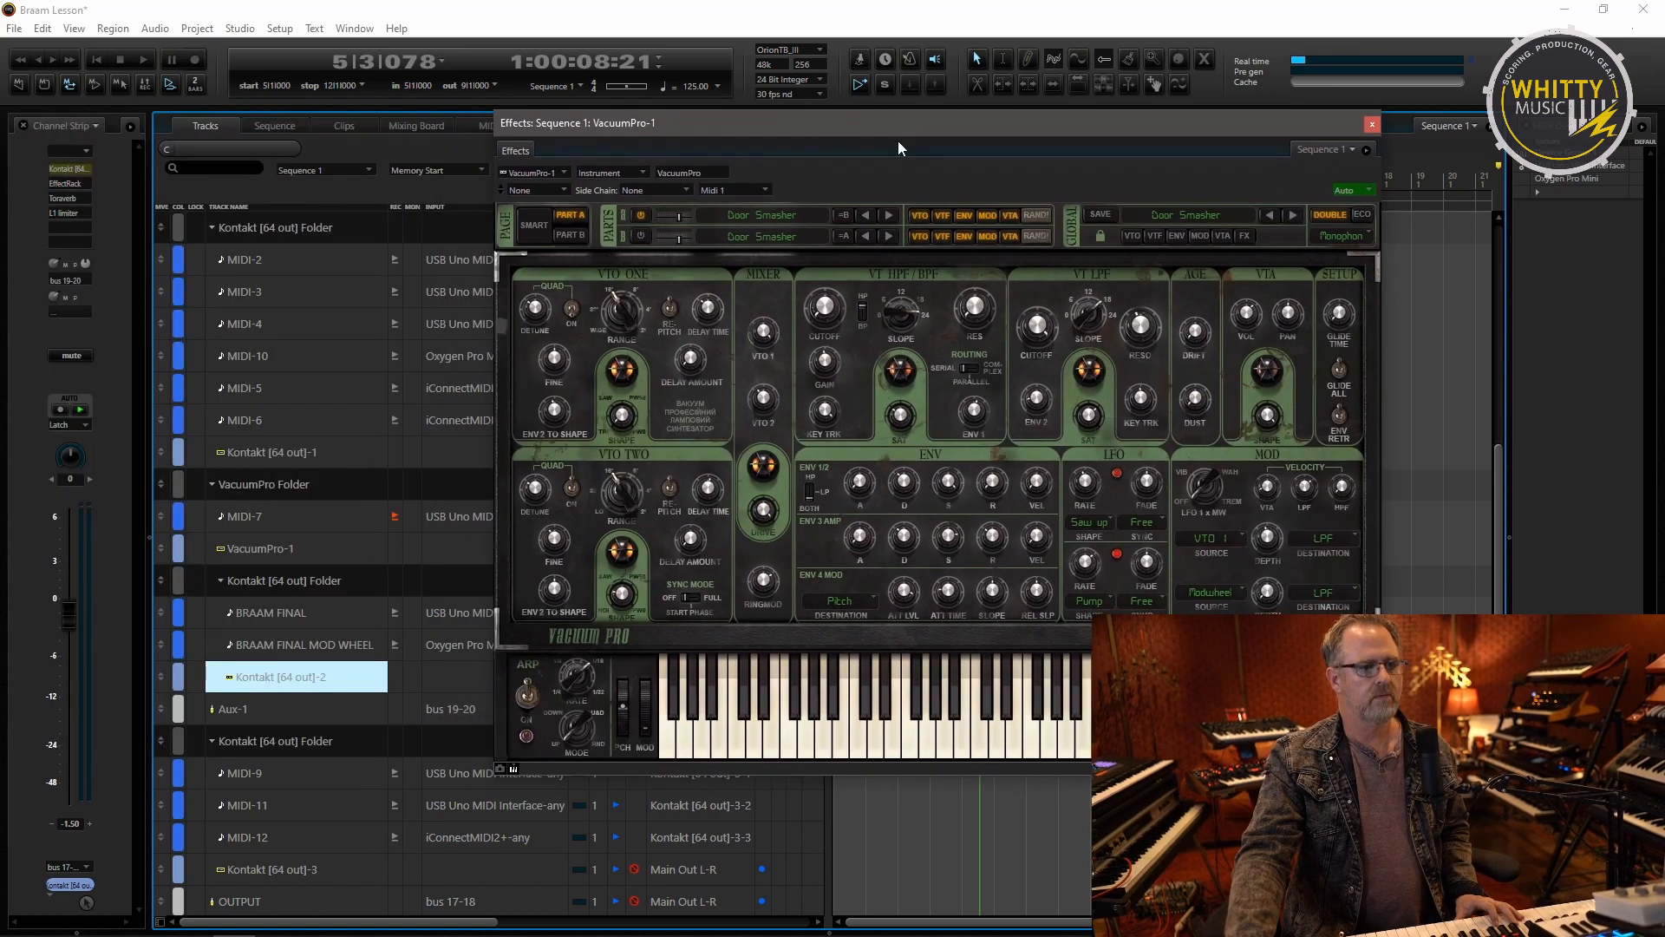
{"action": "left_click", "coordinate": [276, 550]}
{"action": "left_click_drag", "start_coordinate": [694, 128], "coordinate": [356, 148]}
{"action": "left_click_drag", "start_coordinate": [630, 155], "coordinate": [652, 494]}
- Open the BASS track's Analog Channel AC202 plug-in to view its settings, and close both it and the VacuumPro window
{"action": "scroll", "coordinate": [1093, 436], "scroll_direction": "up", "scroll_amount": 5}
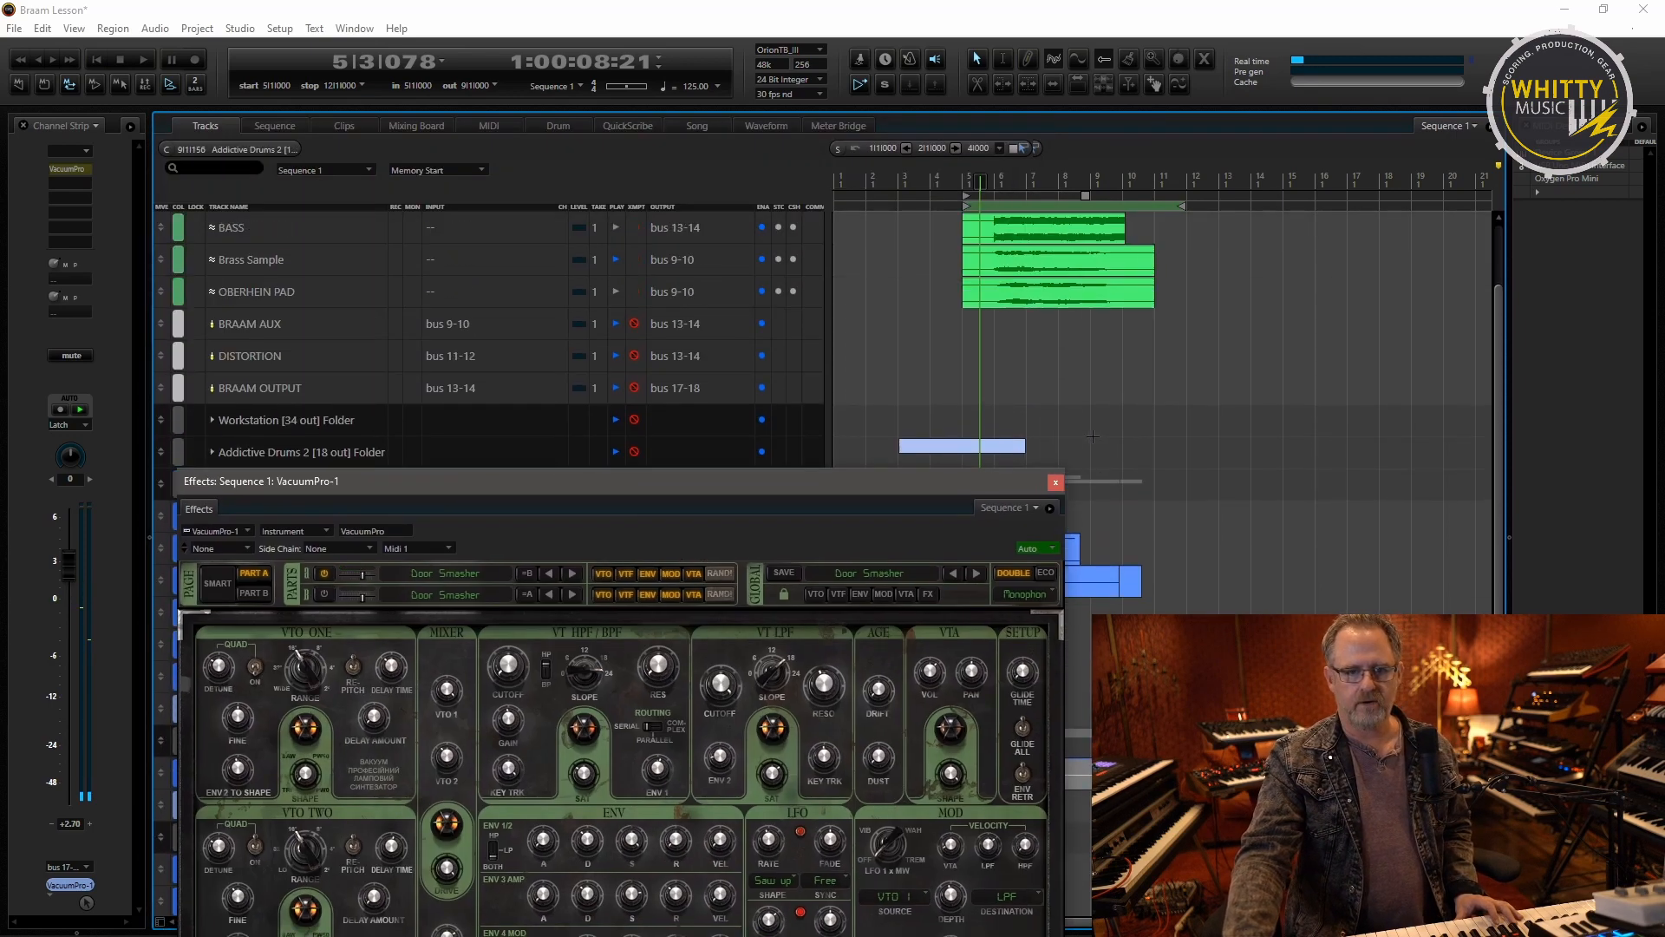
{"action": "scroll", "coordinate": [1093, 436], "scroll_direction": "up", "scroll_amount": 1}
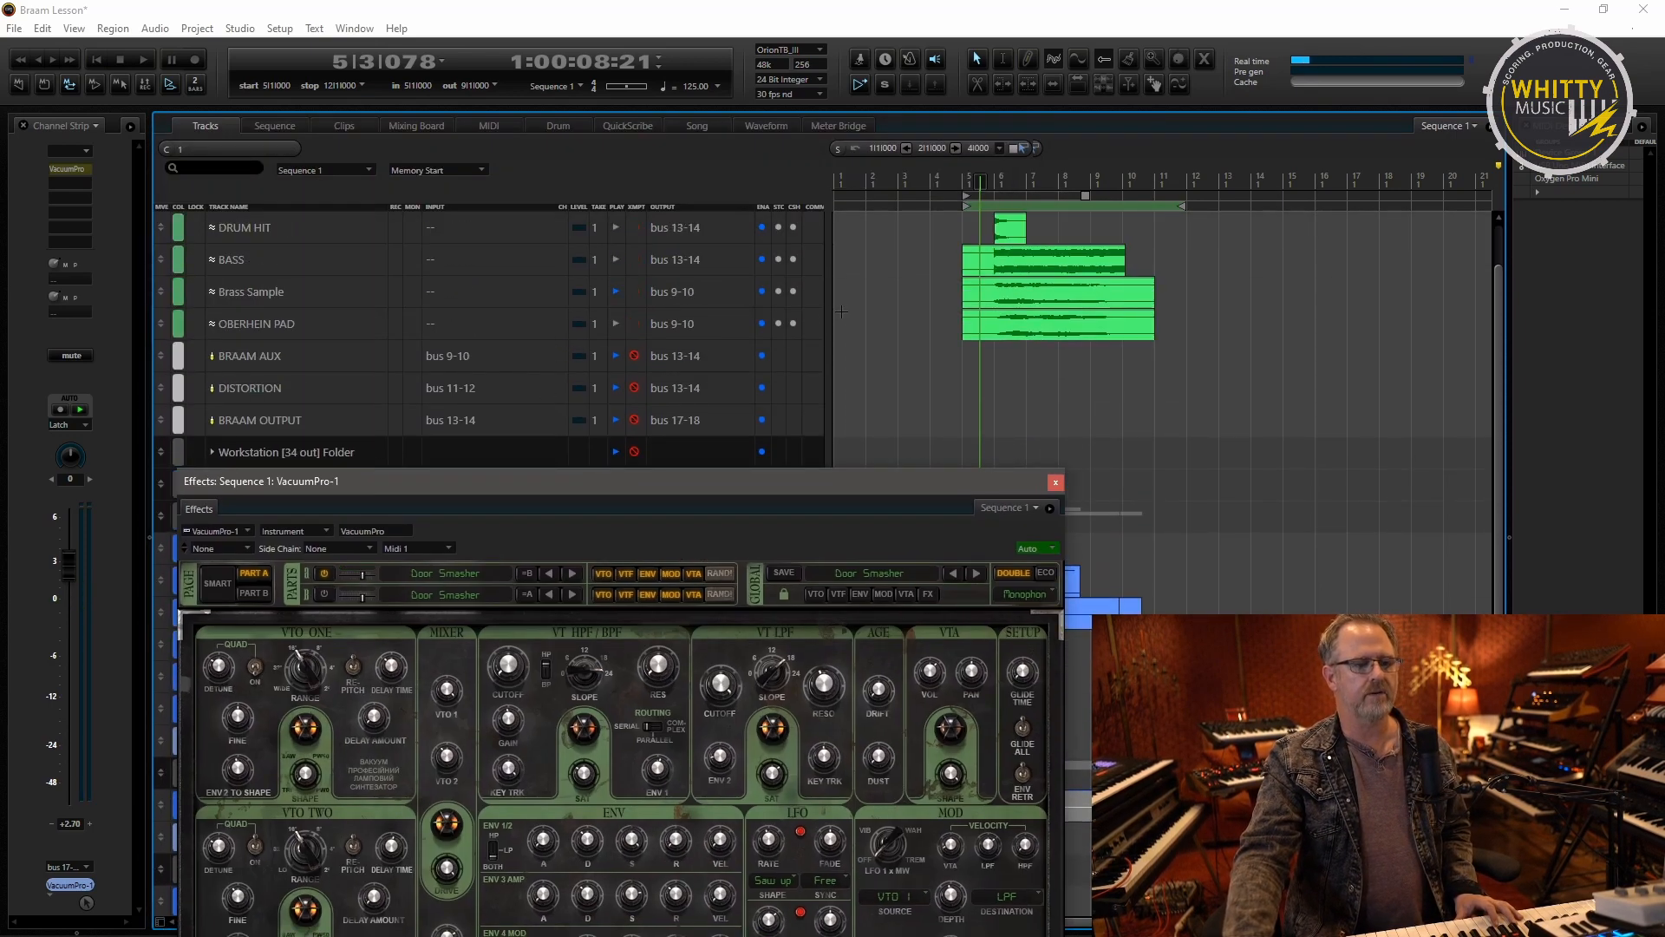
{"action": "scroll", "coordinate": [852, 344], "scroll_direction": "up", "scroll_amount": 1}
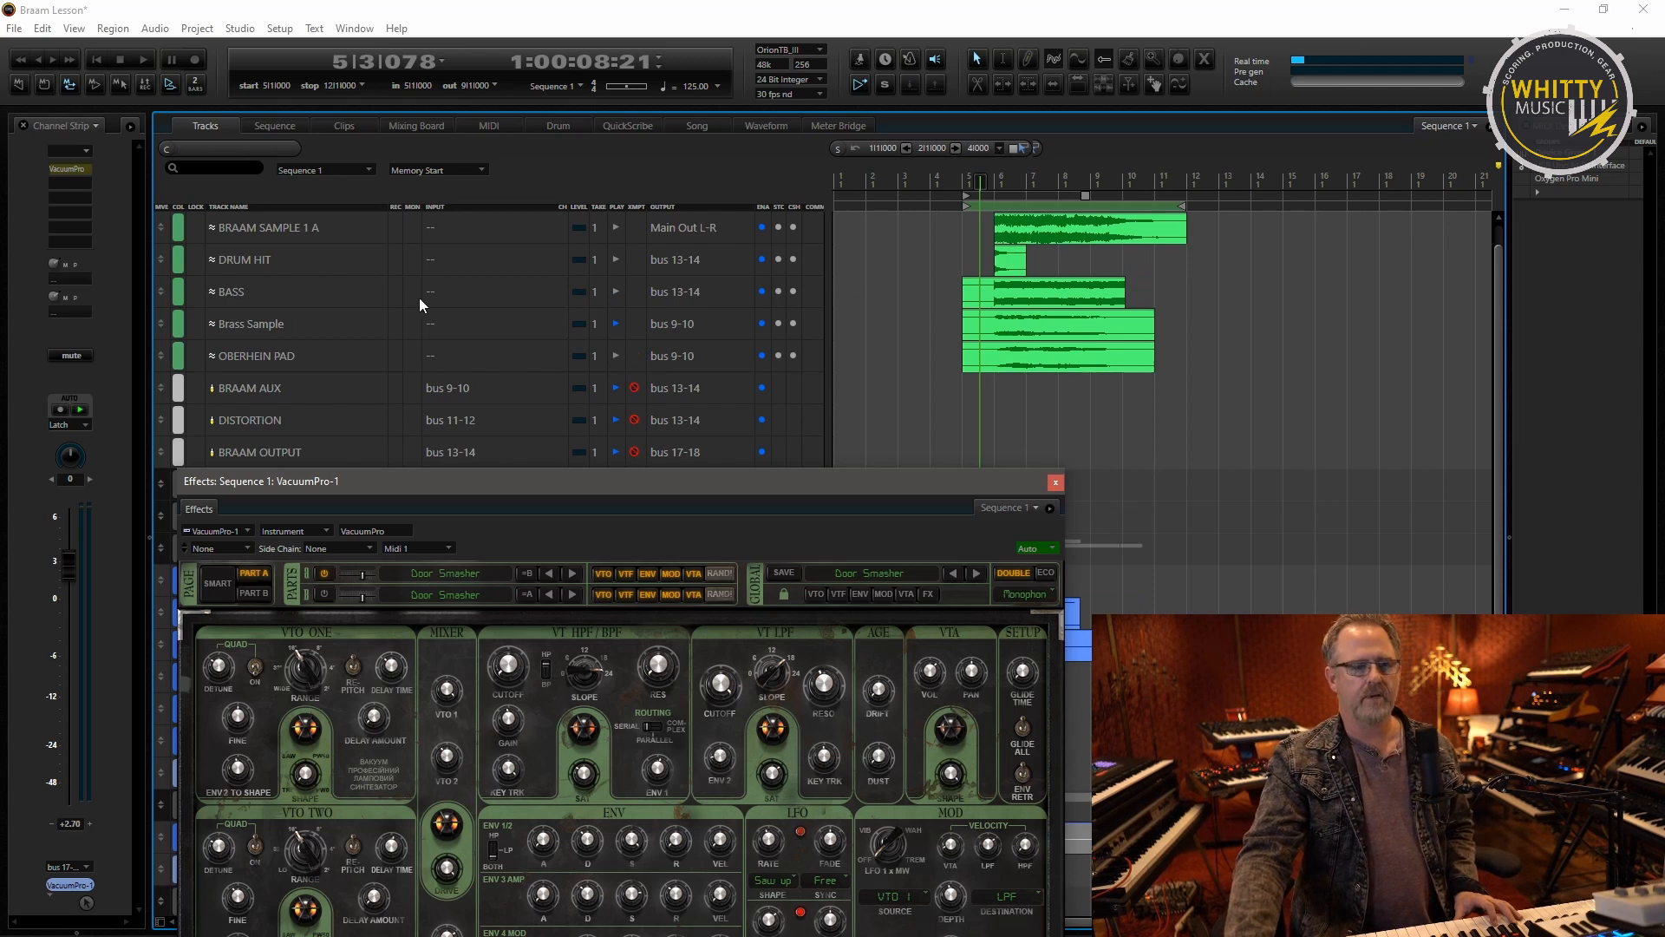
{"action": "left_click", "coordinate": [351, 295]}
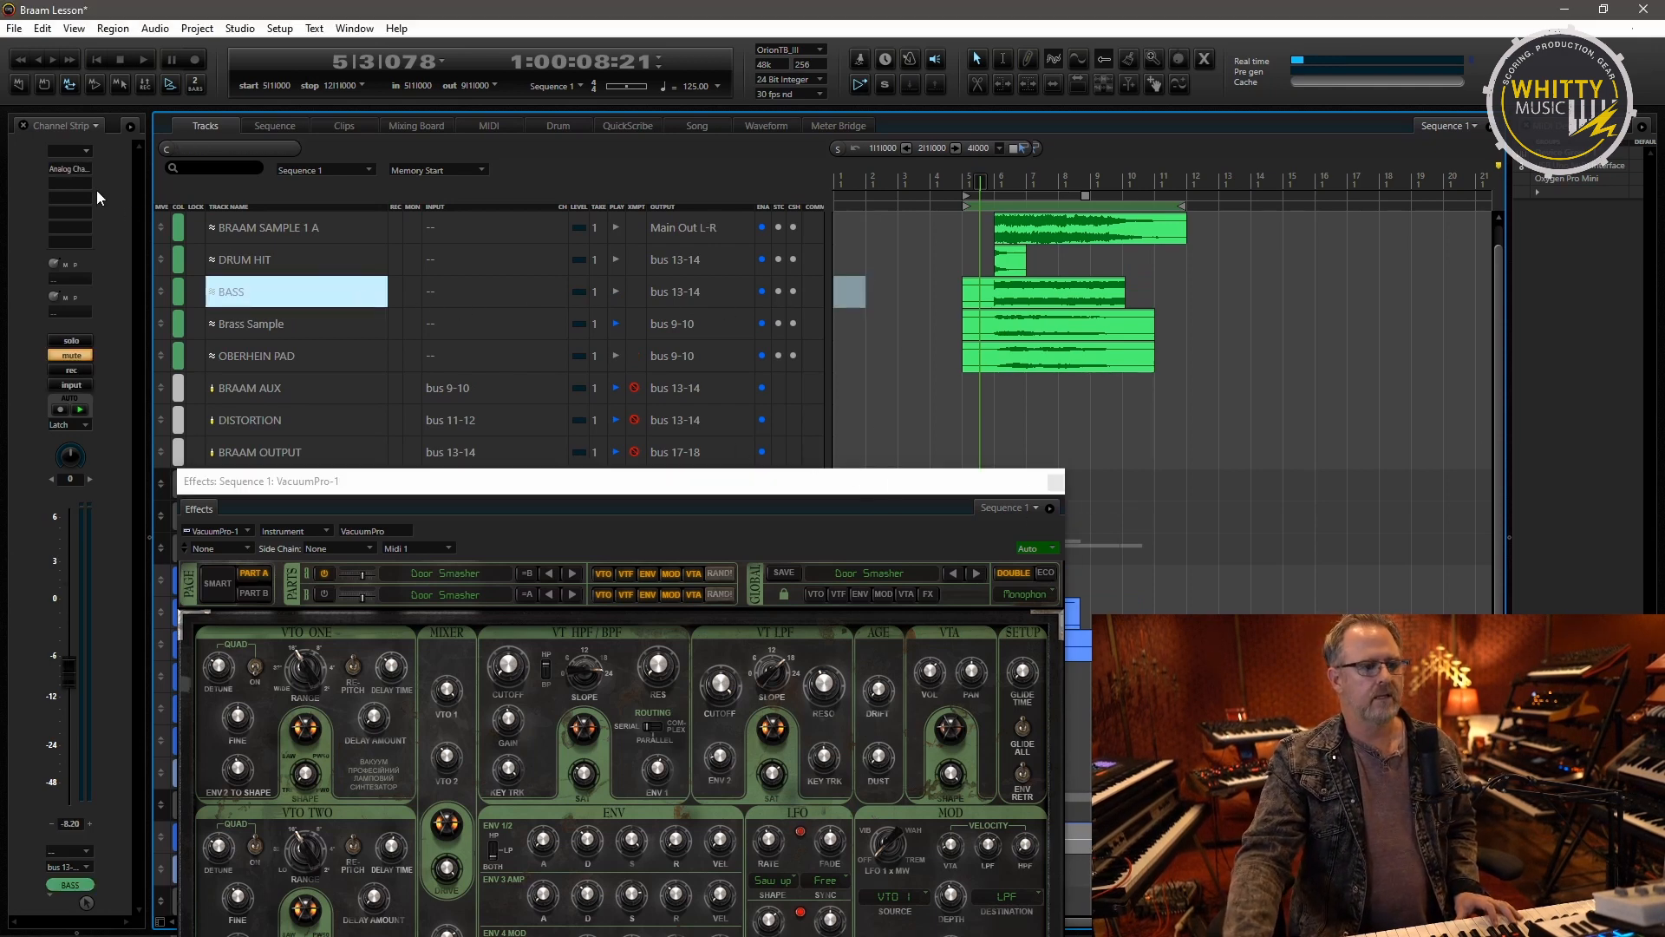
{"action": "double_click", "coordinate": [70, 170]}
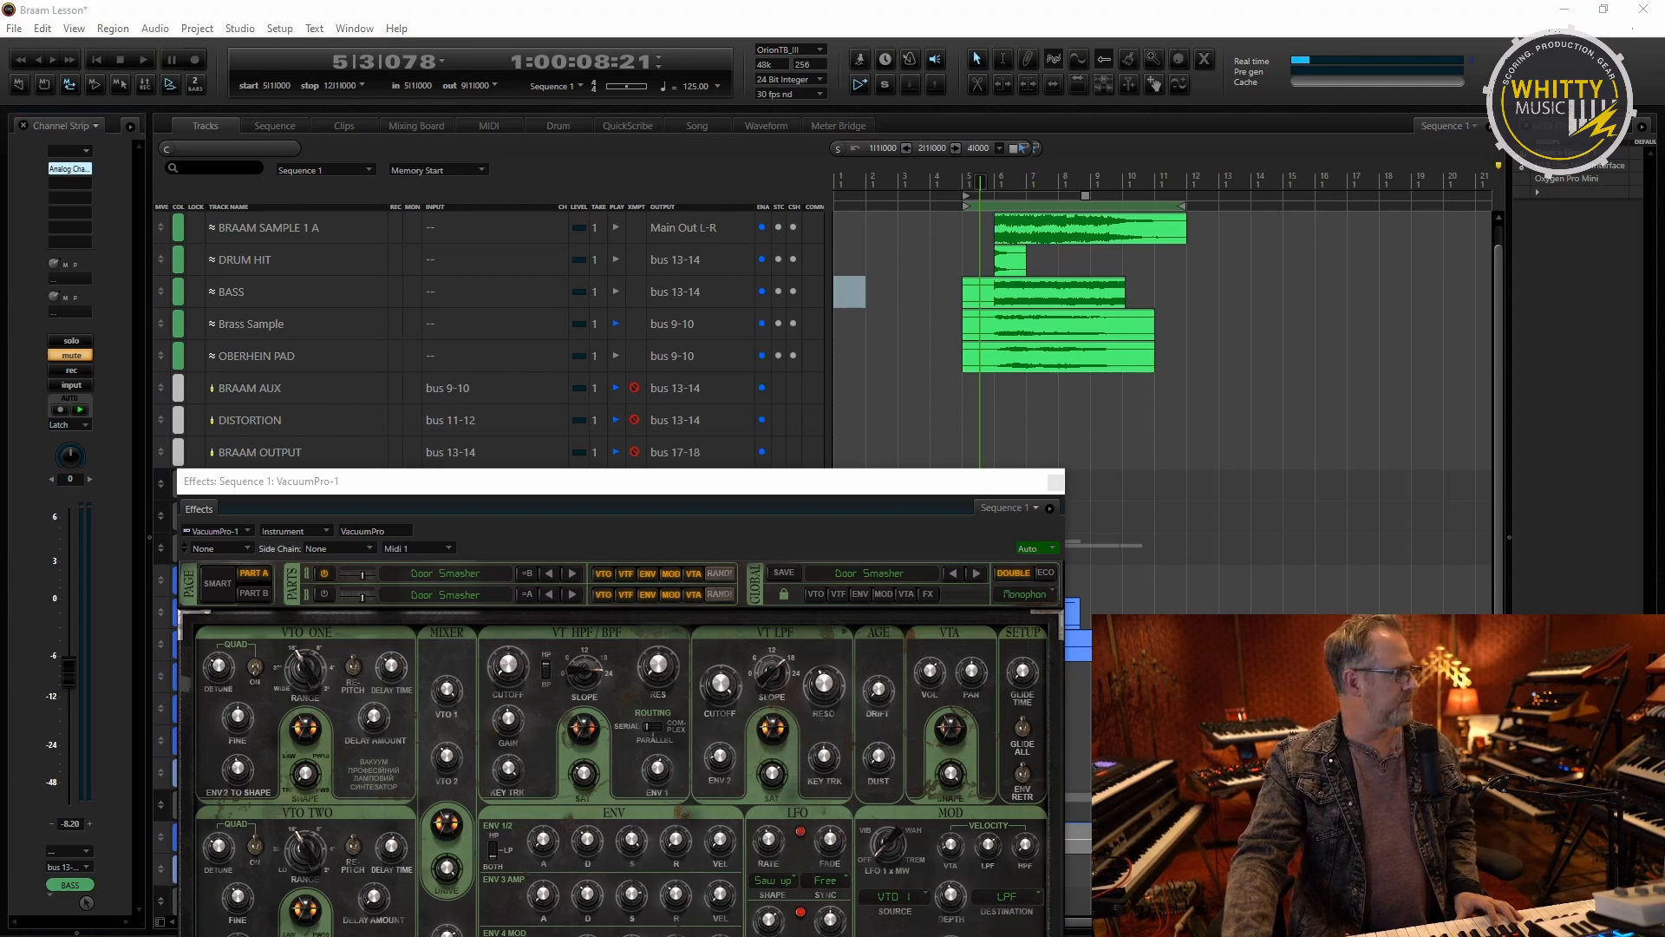
{"action": "left_click_drag", "start_coordinate": [137, 122], "coordinate": [607, 145]}
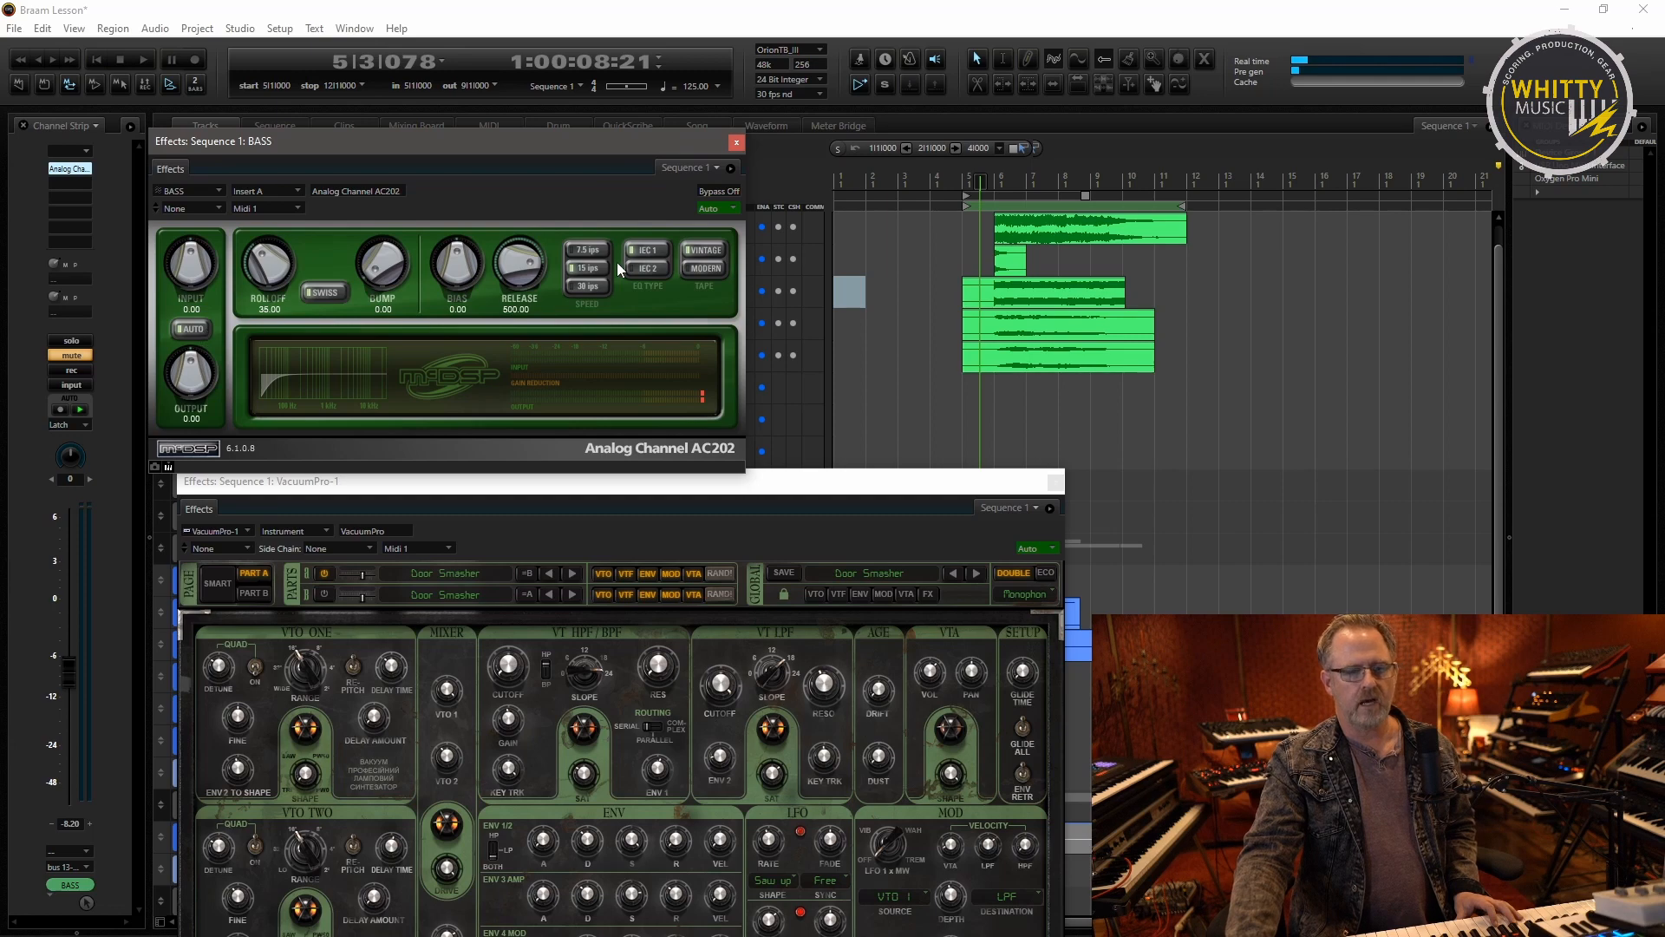
{"action": "left_click", "coordinate": [736, 143]}
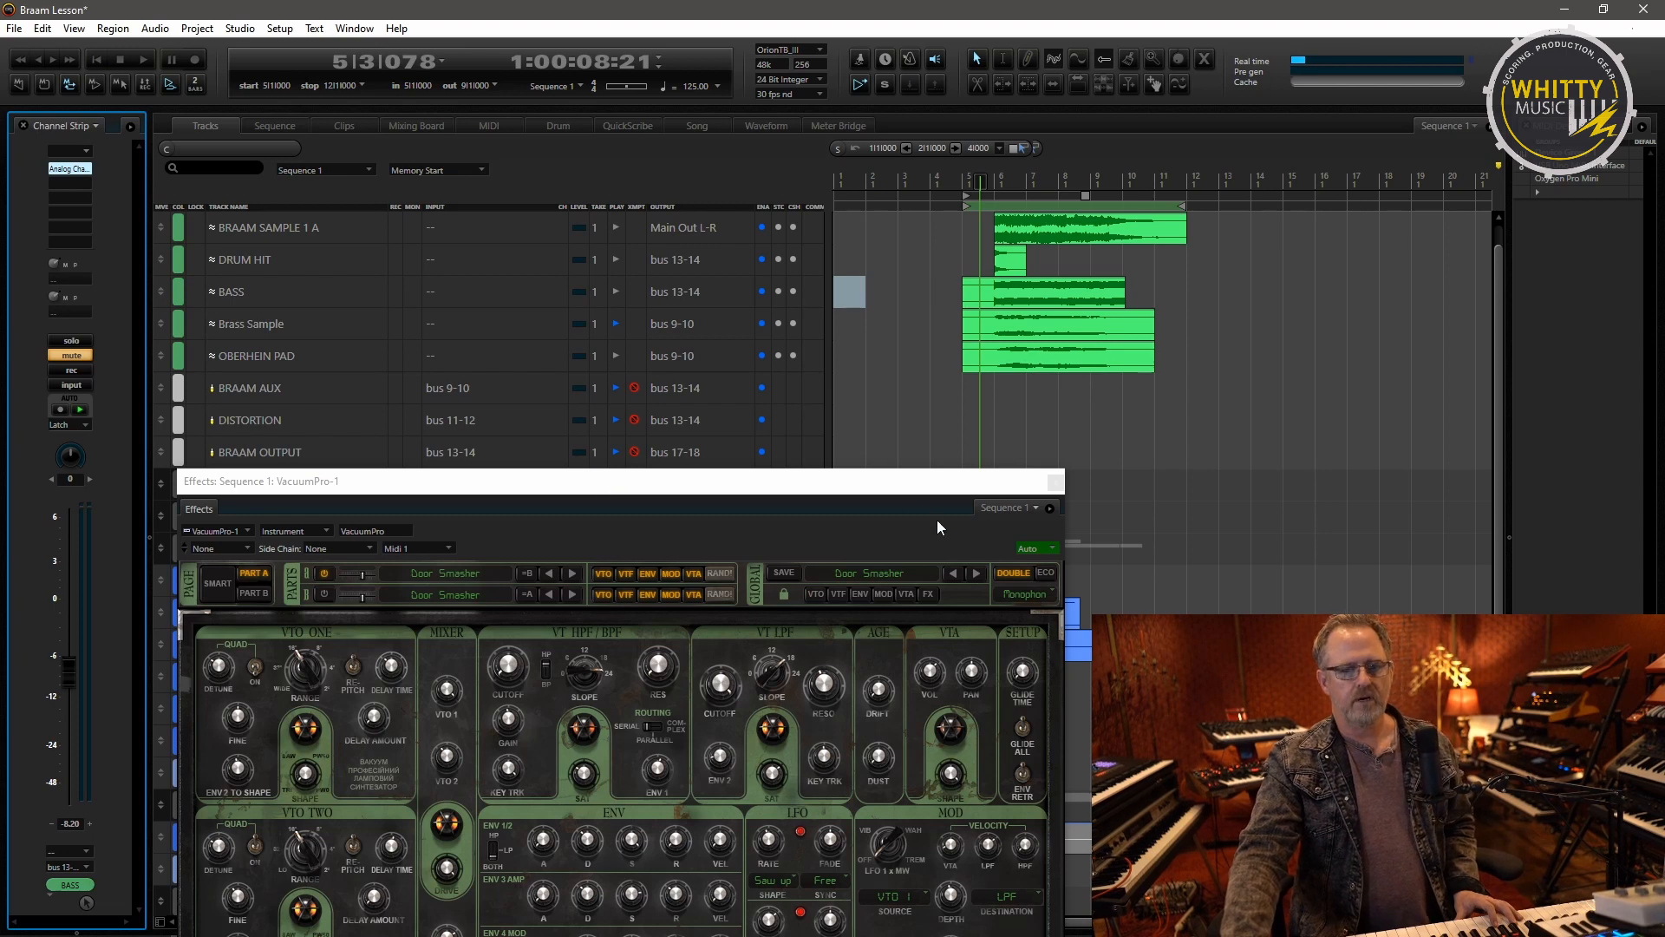
{"action": "left_click", "coordinate": [1055, 482]}
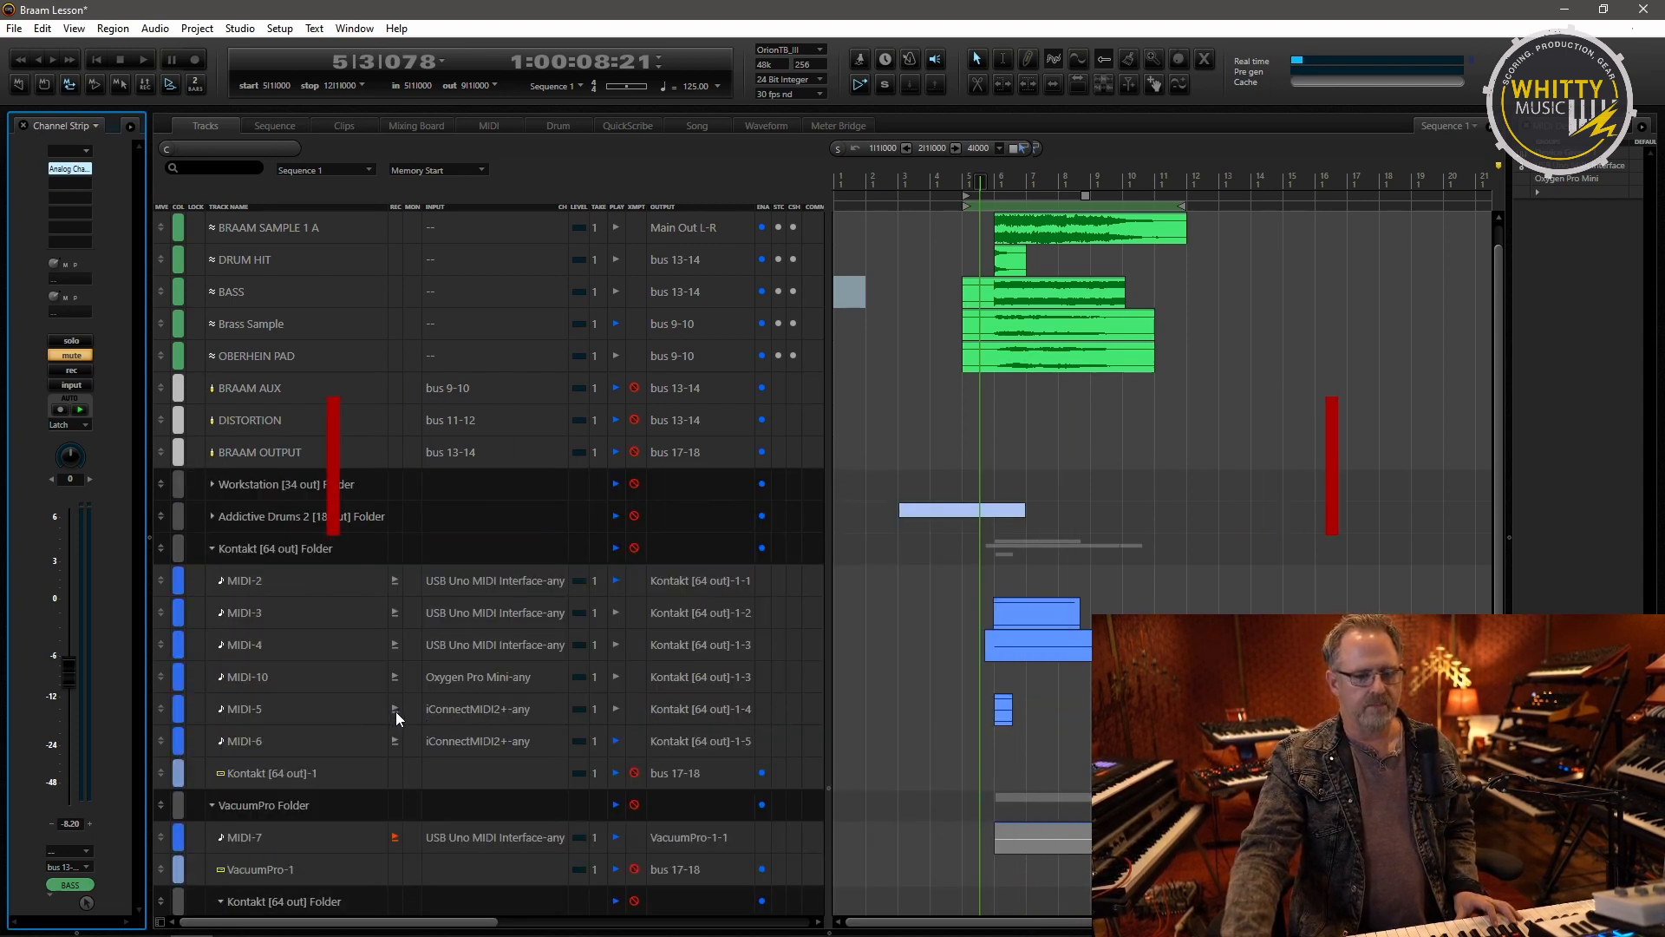
- Set the MIDI-5 track's input to USB Uno MIDI Interface-any and record-enable the track
{"action": "left_click", "coordinate": [487, 709]}
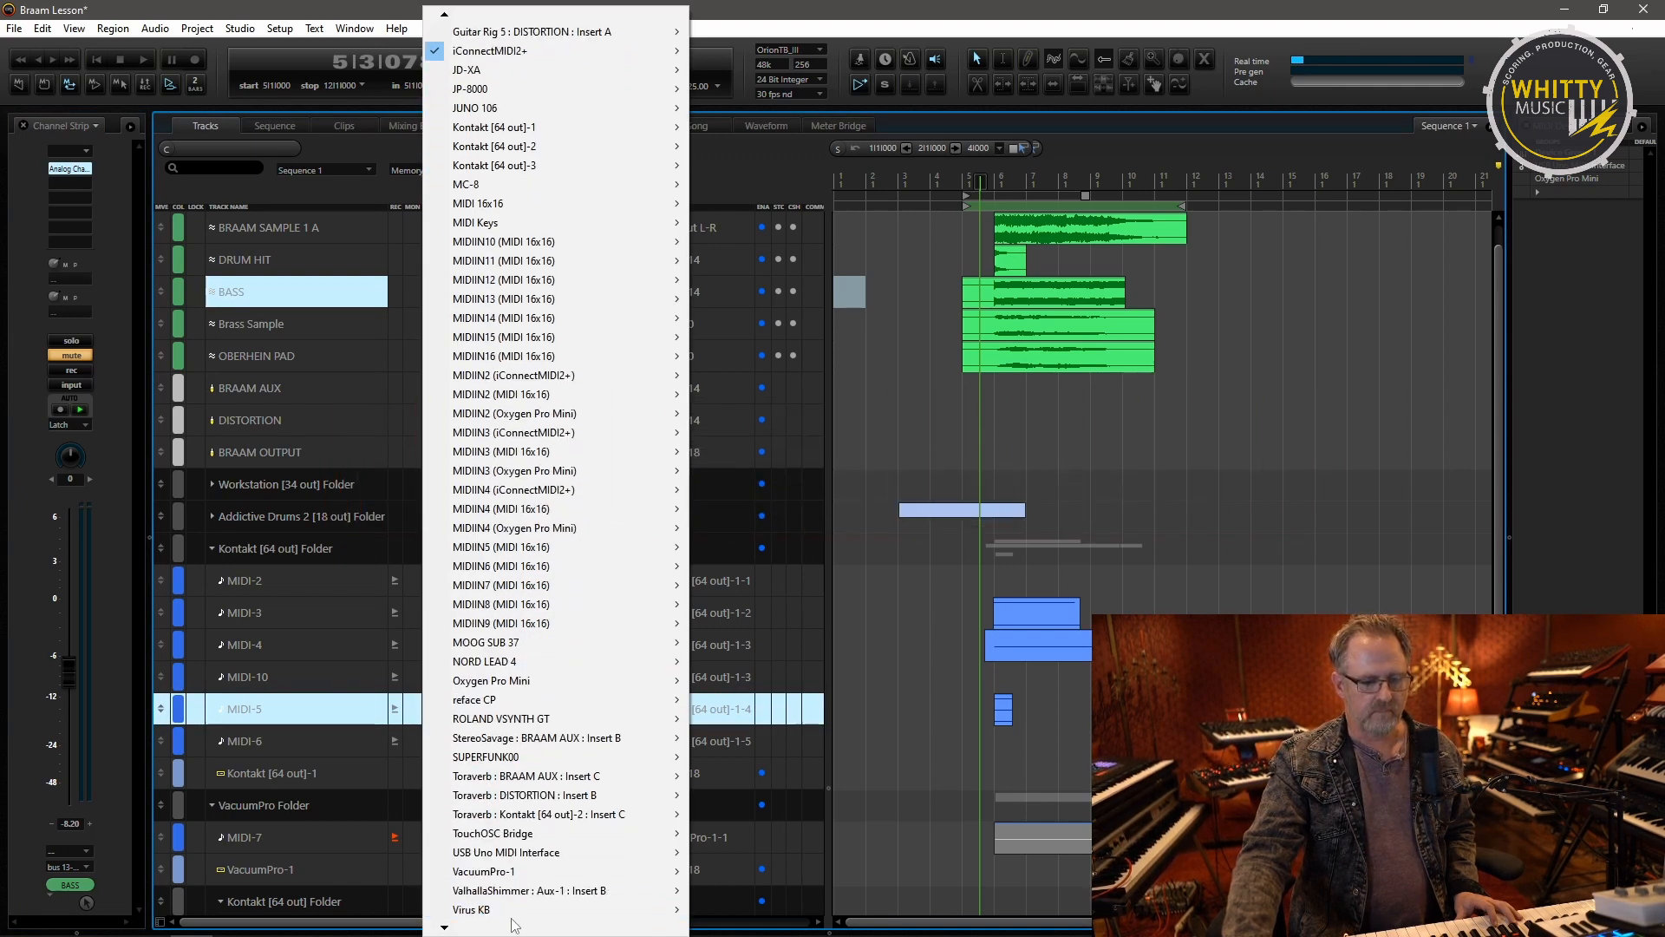
{"action": "mouse_move", "coordinate": [531, 834]}
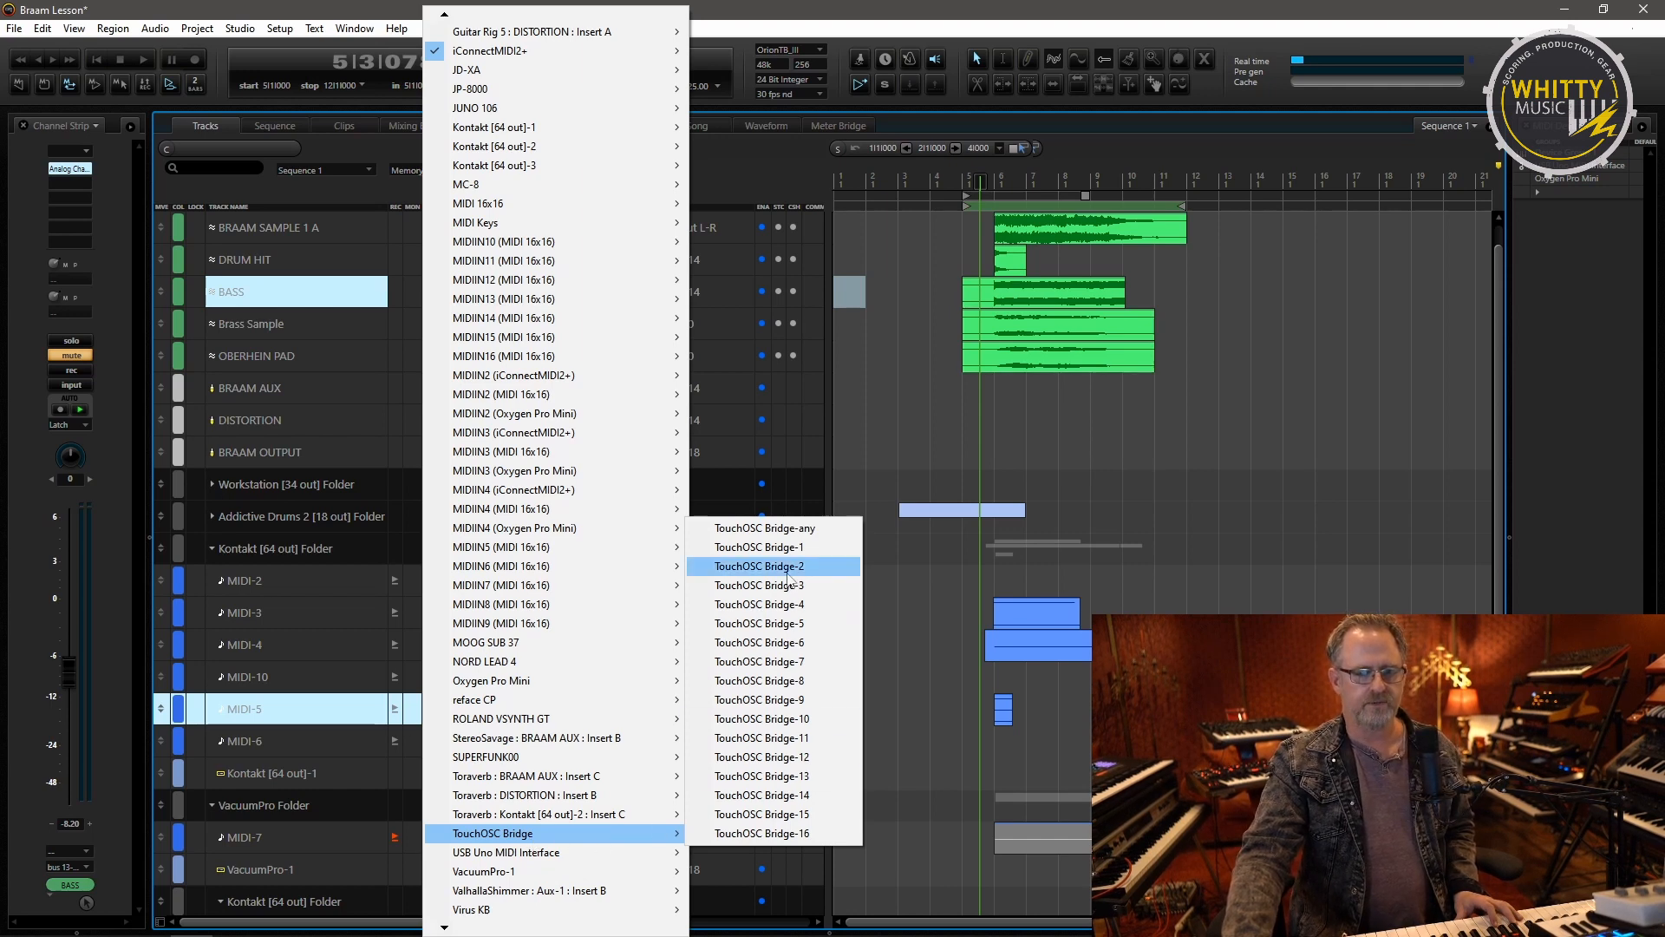
{"action": "mouse_move", "coordinate": [636, 860]}
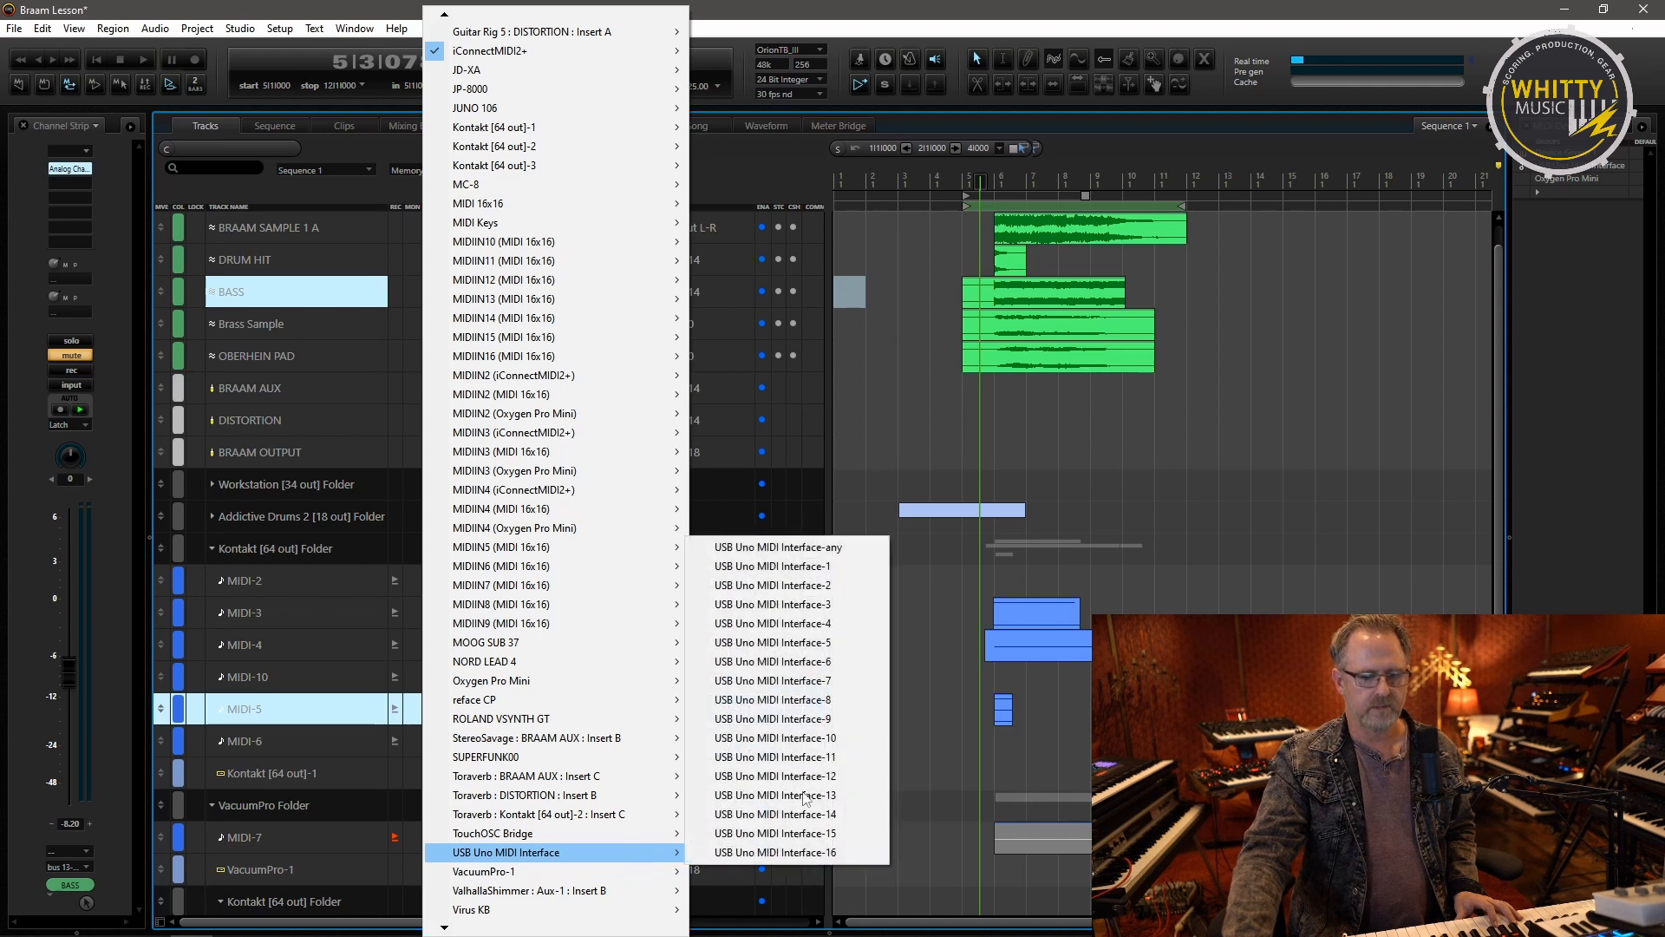
{"action": "left_click", "coordinate": [782, 547]}
{"action": "left_click", "coordinate": [398, 710]}
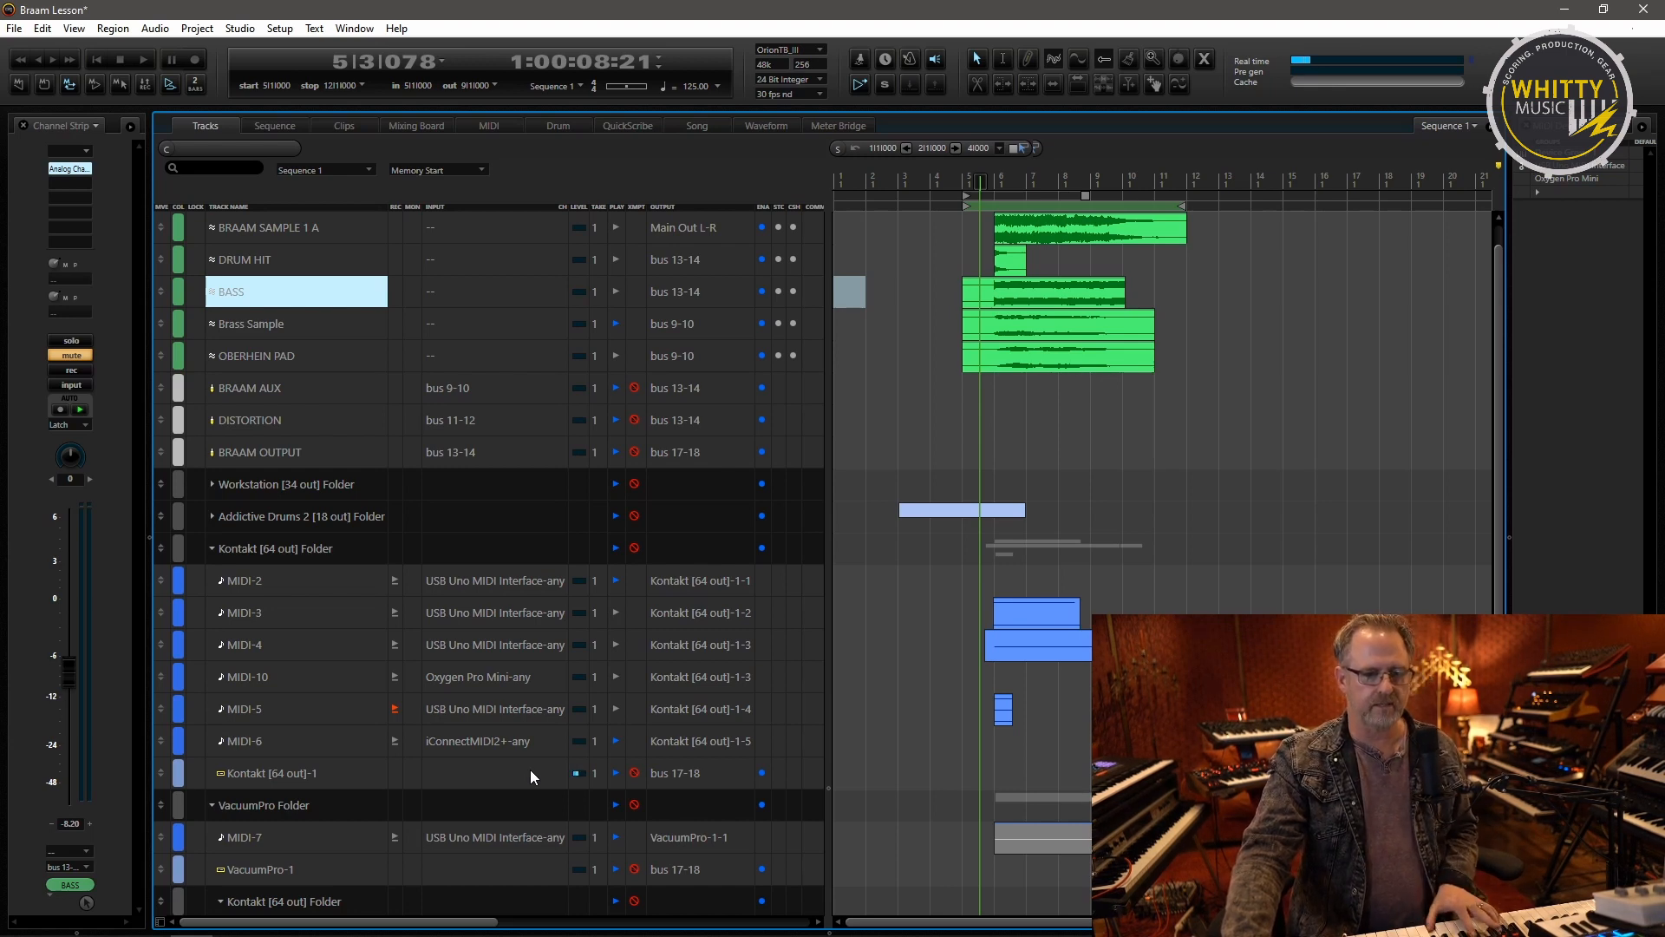
- Open Kontakt [64 out]-1, view the Cinematic Drums instrument in its rack and move the window down to uncover the tracks
{"action": "double_click", "coordinate": [272, 772]}
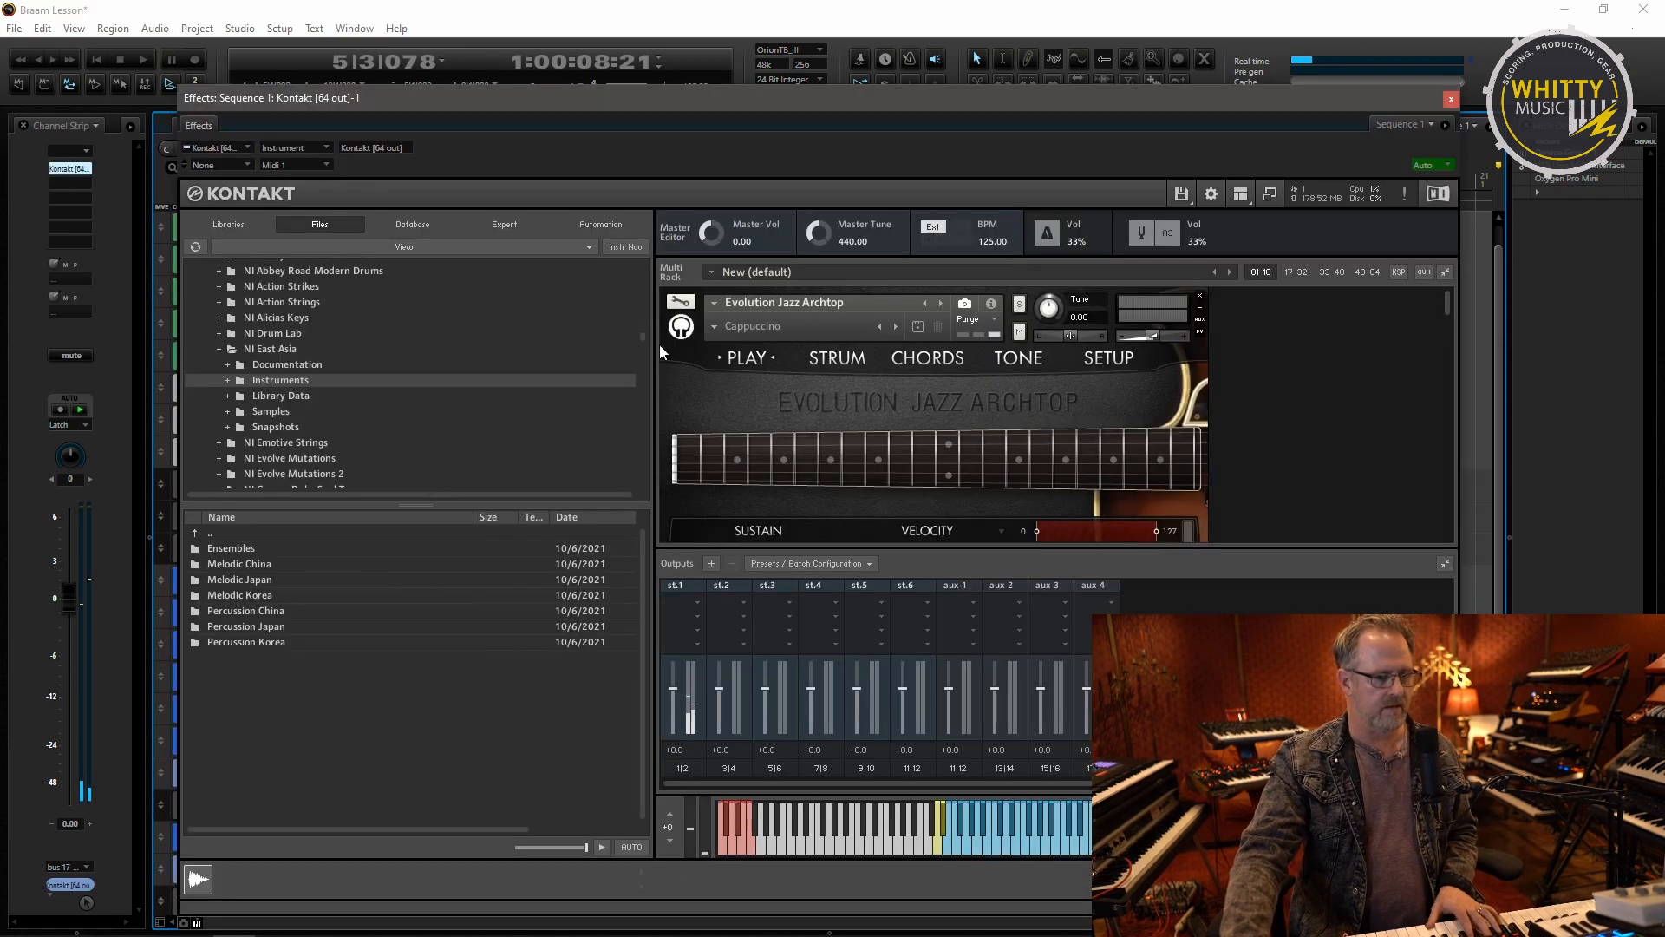
{"action": "left_click_drag", "start_coordinate": [1449, 308], "coordinate": [1460, 503]}
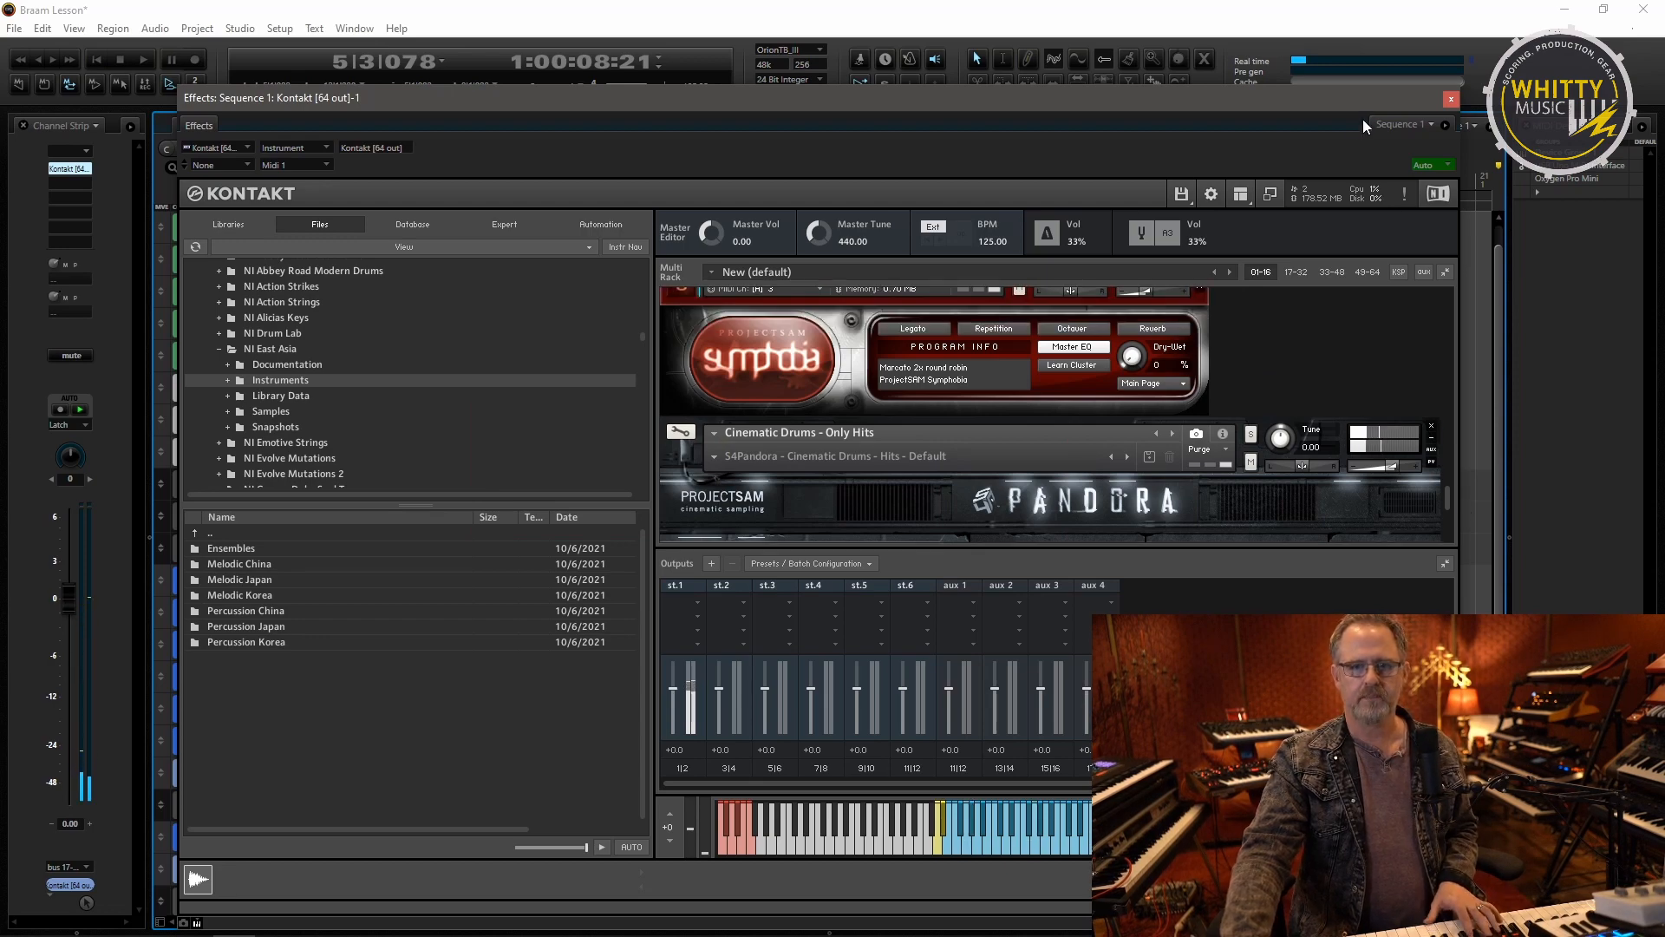
{"action": "left_click_drag", "start_coordinate": [1215, 102], "coordinate": [1092, 747]}
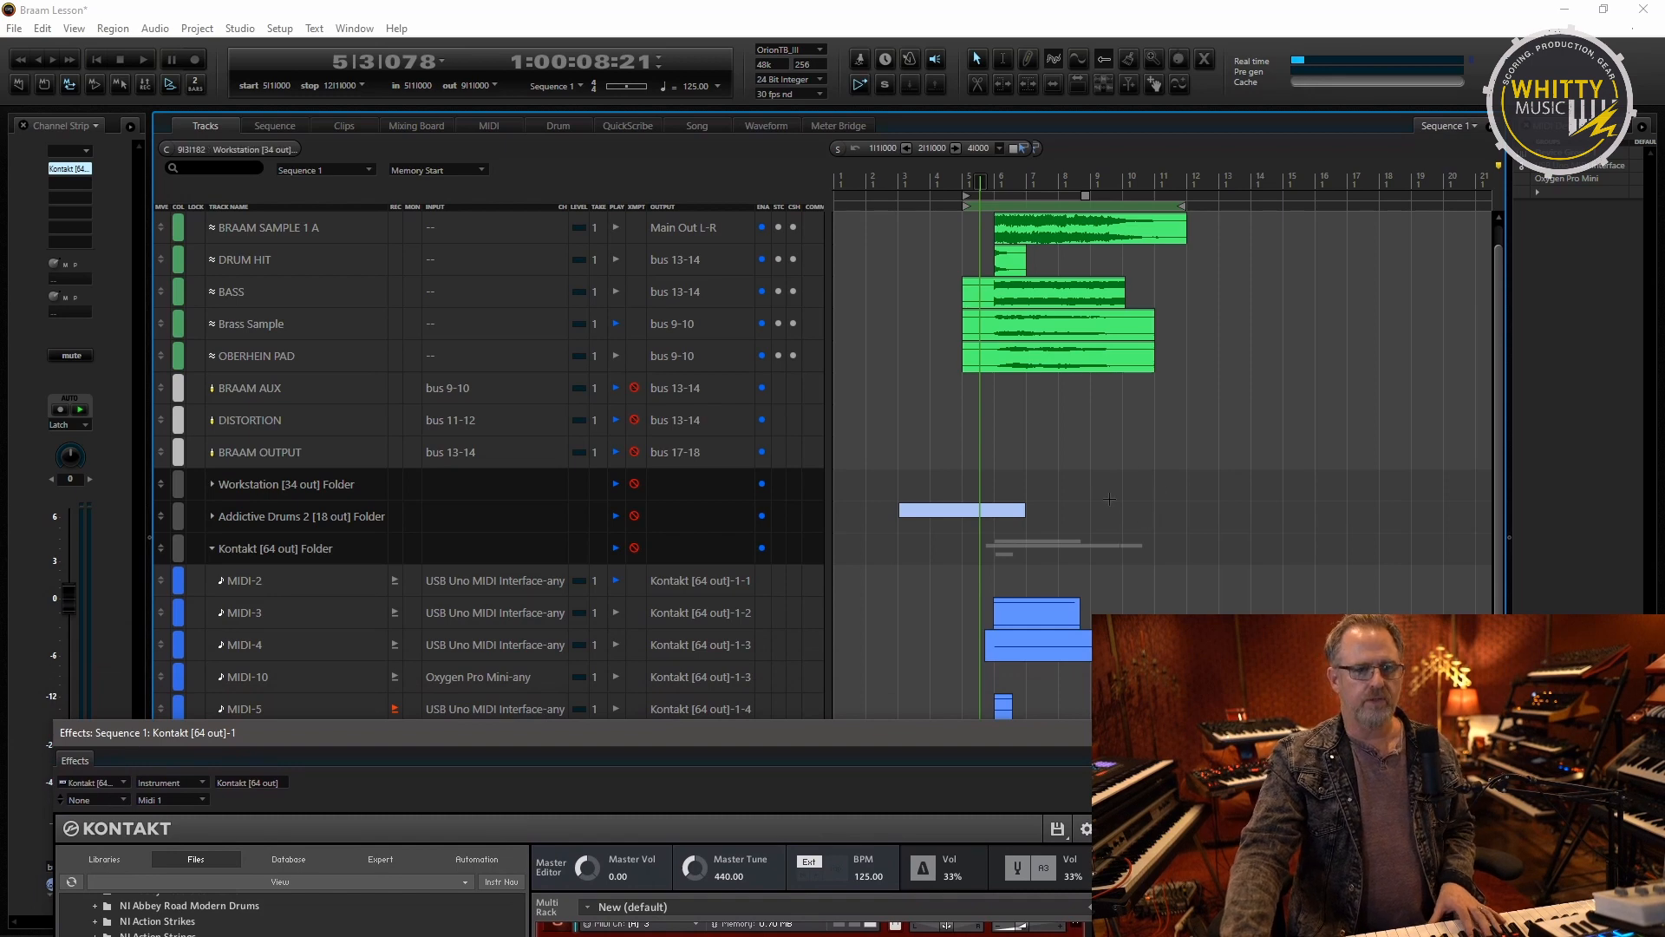
- Play the drum hit, bass, brass and pad layers together to hear the combined braam
{"action": "scroll", "coordinate": [789, 606], "scroll_direction": "down", "scroll_amount": 1}
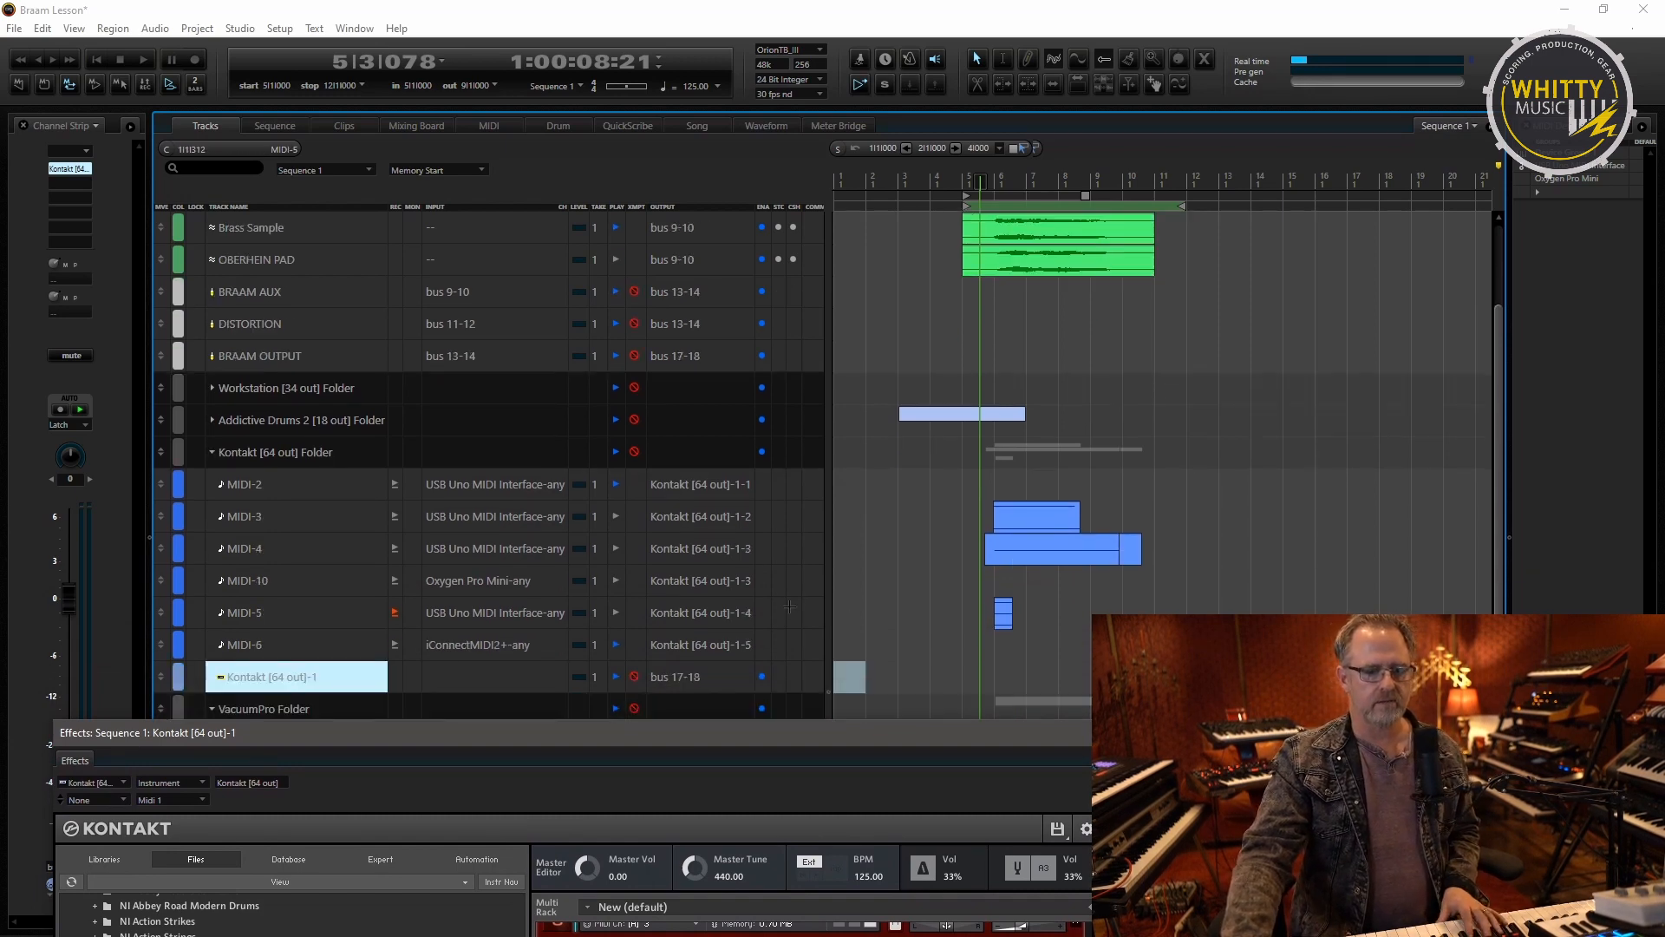
{"action": "scroll", "coordinate": [1005, 493], "scroll_direction": "up", "scroll_amount": 2}
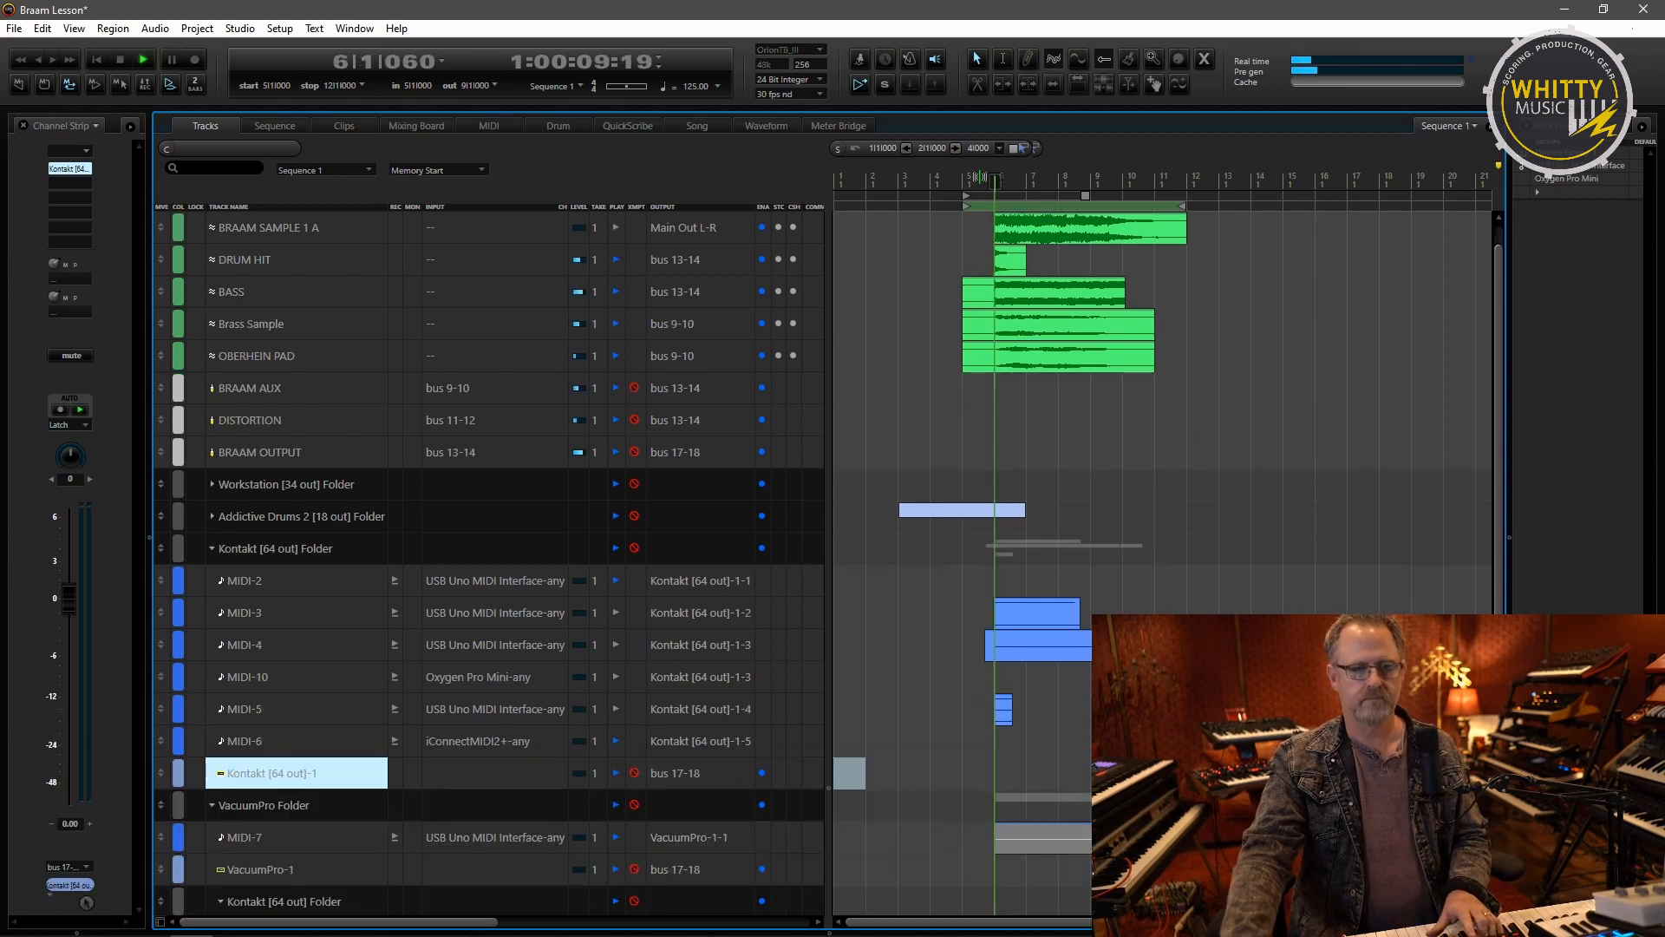
{"action": "scroll", "coordinate": [1168, 580], "scroll_direction": "down", "scroll_amount": 1}
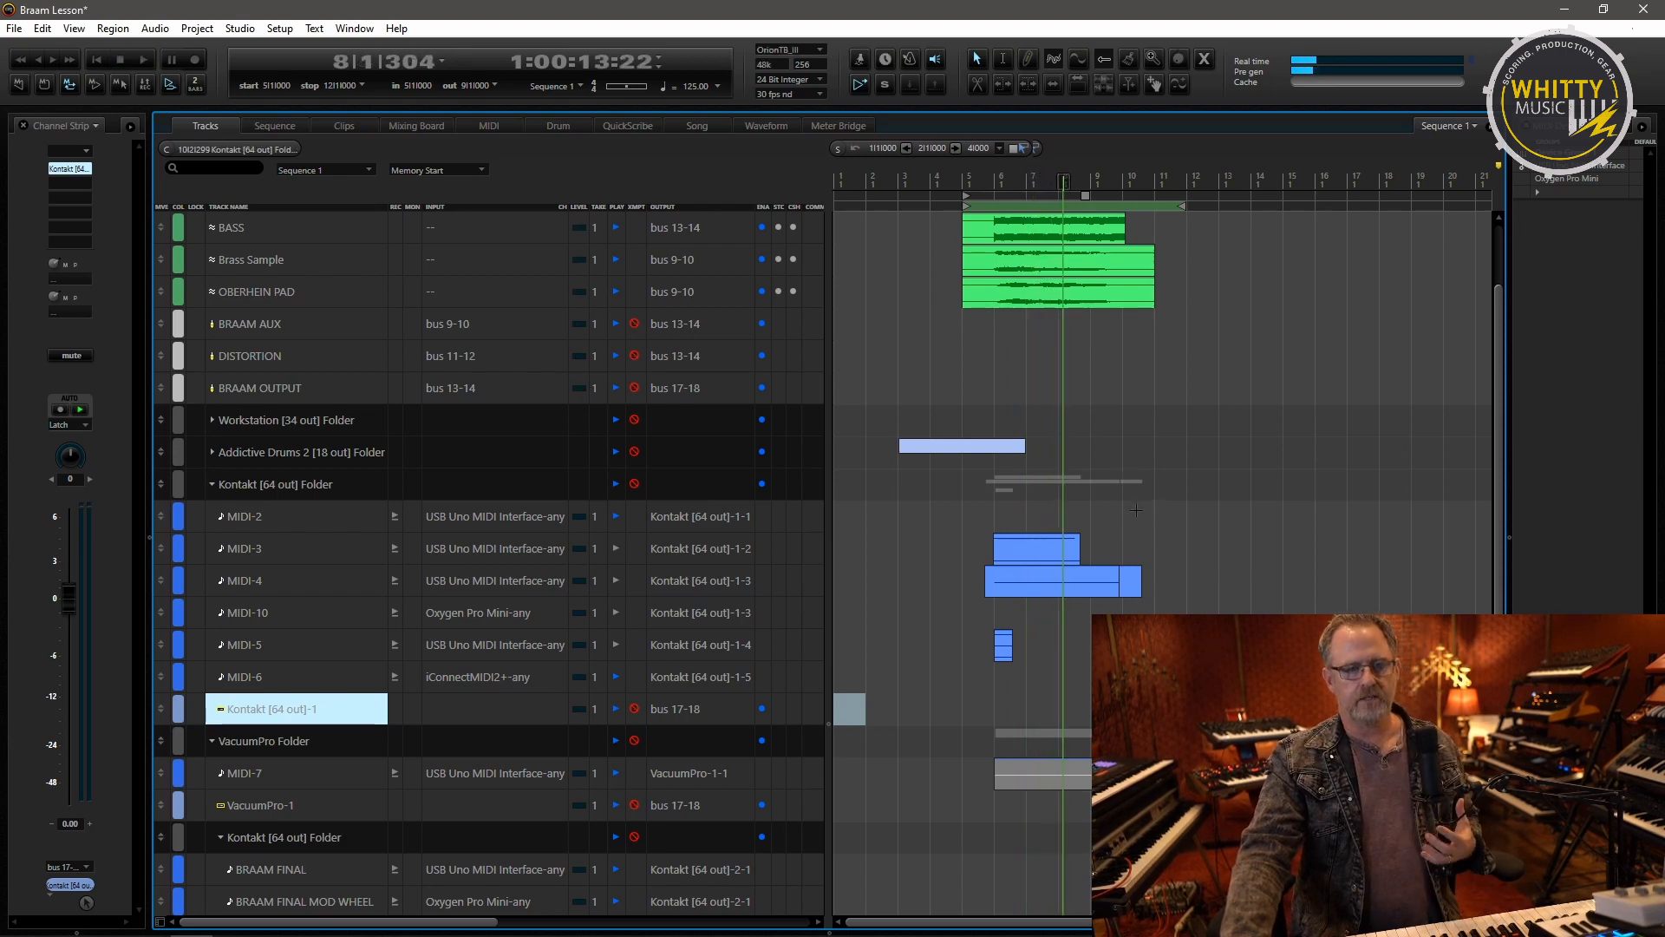
{"action": "scroll", "coordinate": [1137, 503], "scroll_direction": "up", "scroll_amount": 2}
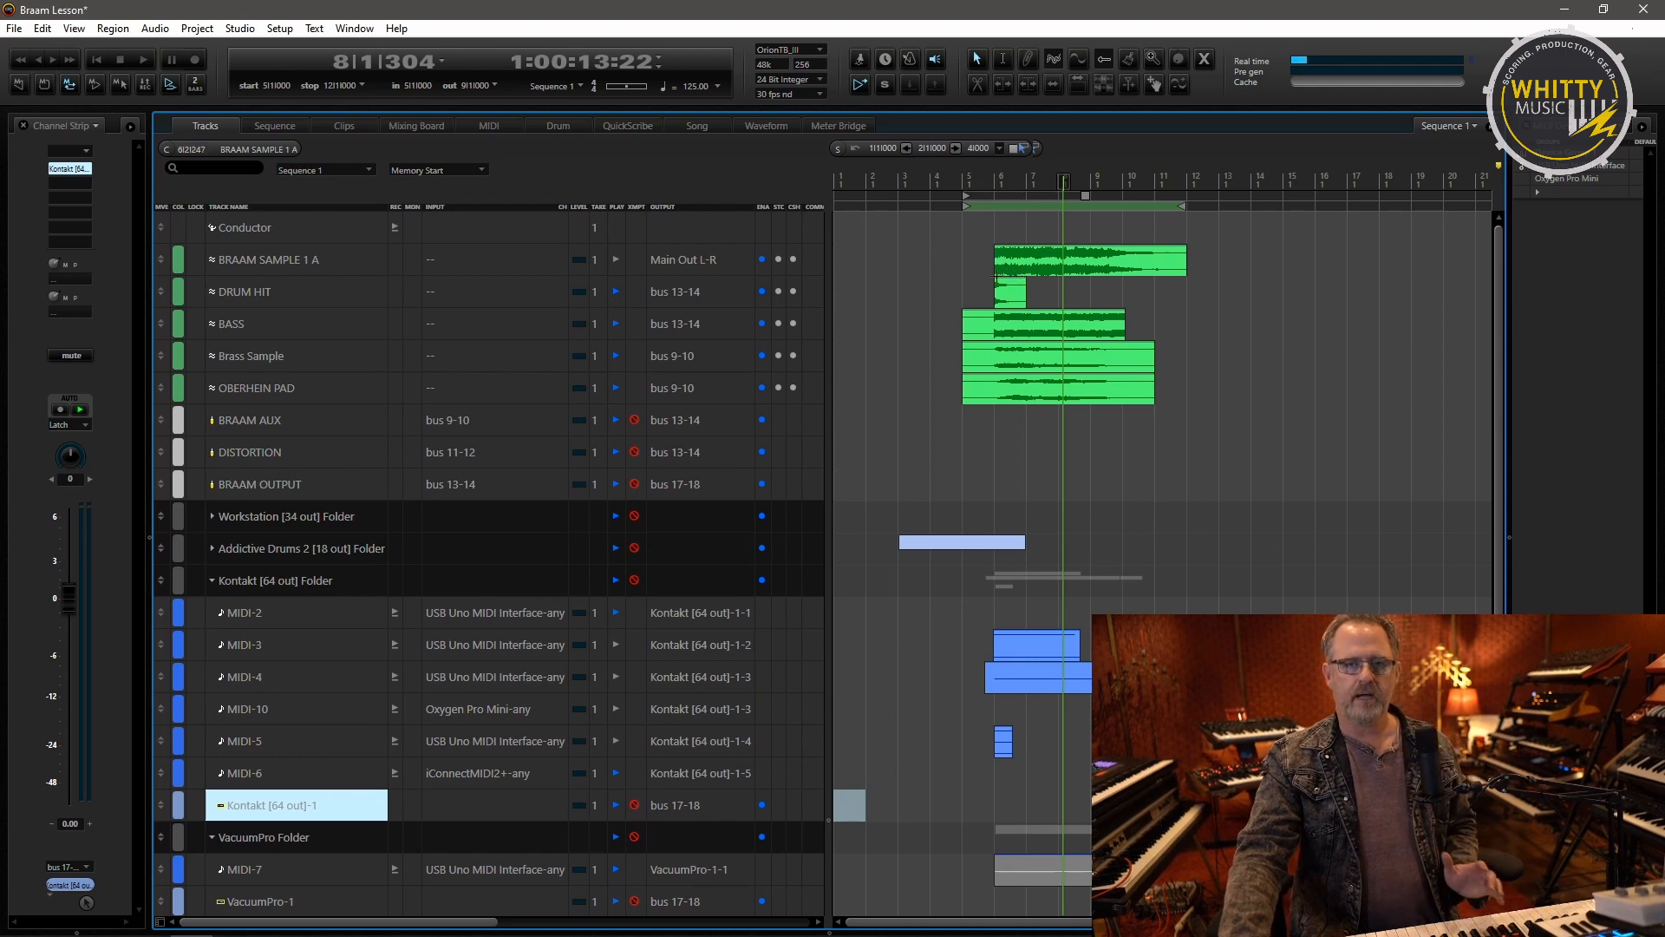
- Disable playback of the DRUM HIT, BASS, Brass Sample and OBERHEIN PAD tracks, and audition the BRAAM SAMPLE 1 A track from bar 5
{"action": "left_click_drag", "start_coordinate": [616, 299], "coordinate": [631, 391]}
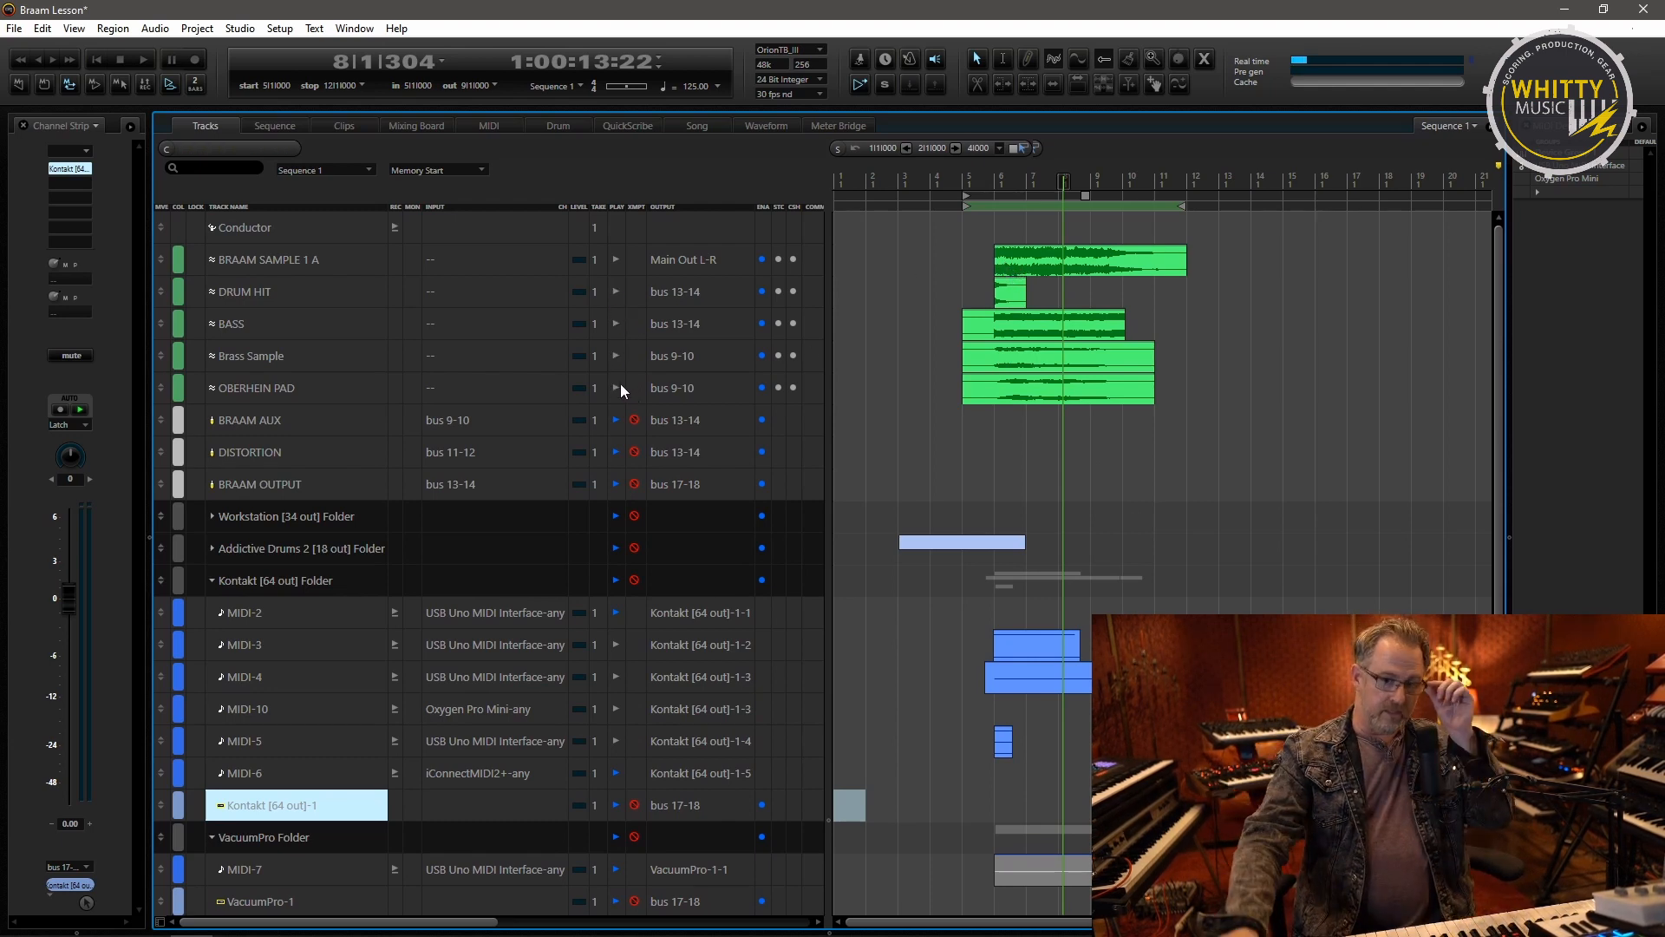
{"action": "left_click", "coordinate": [985, 176]}
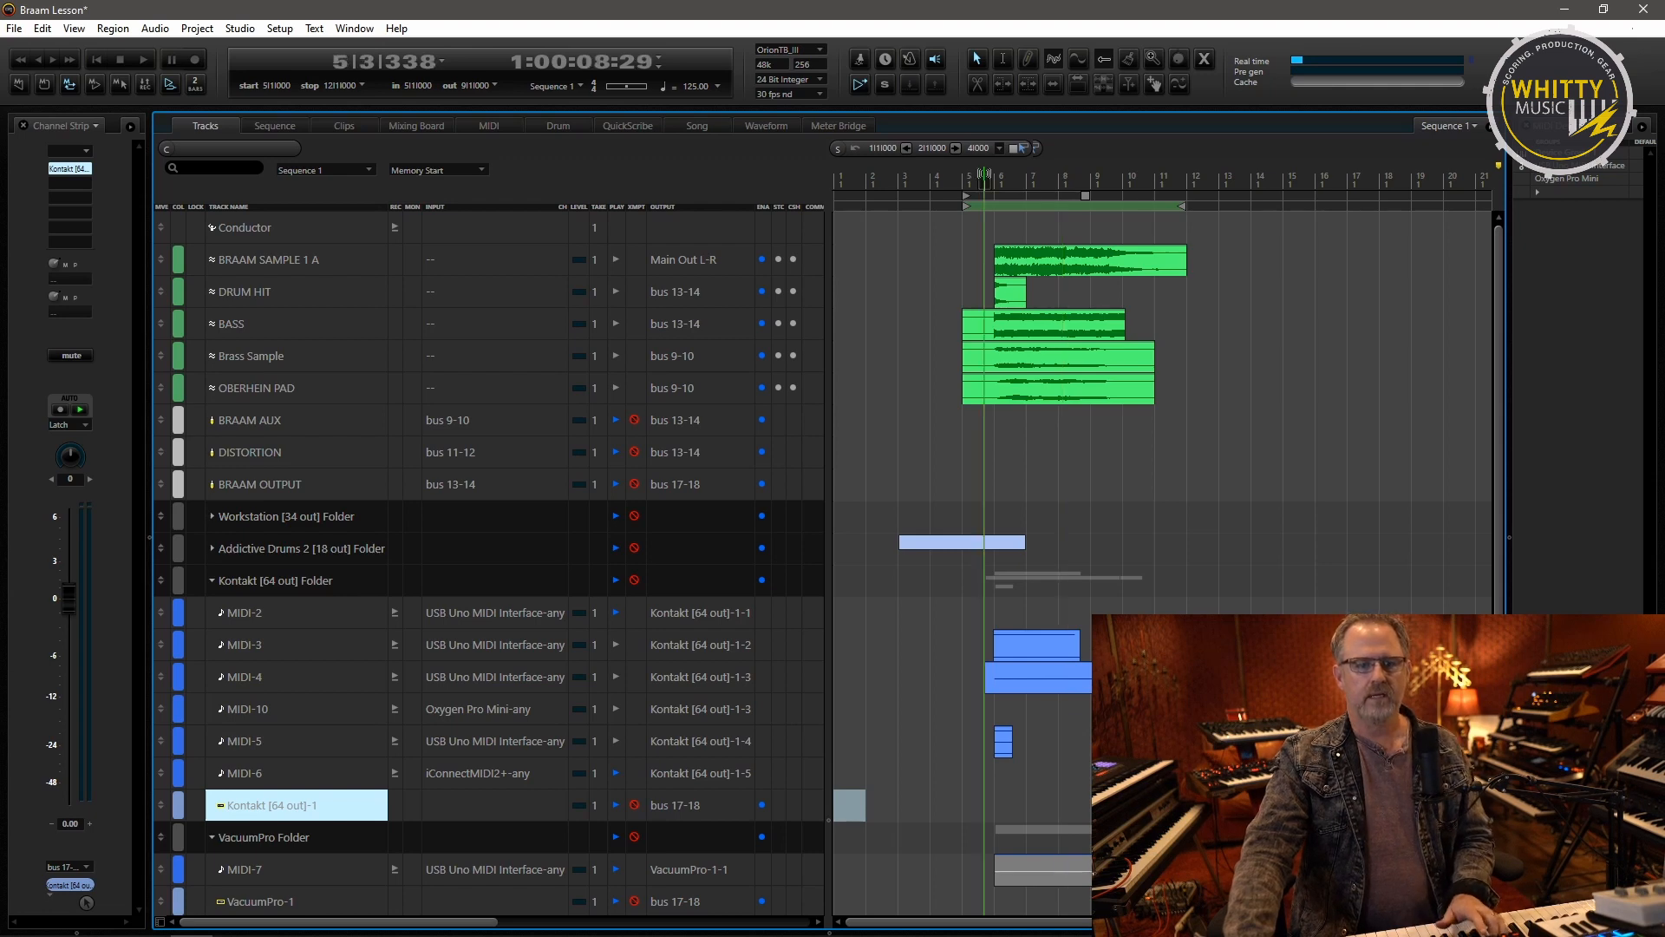
{"action": "left_click", "coordinate": [311, 270]}
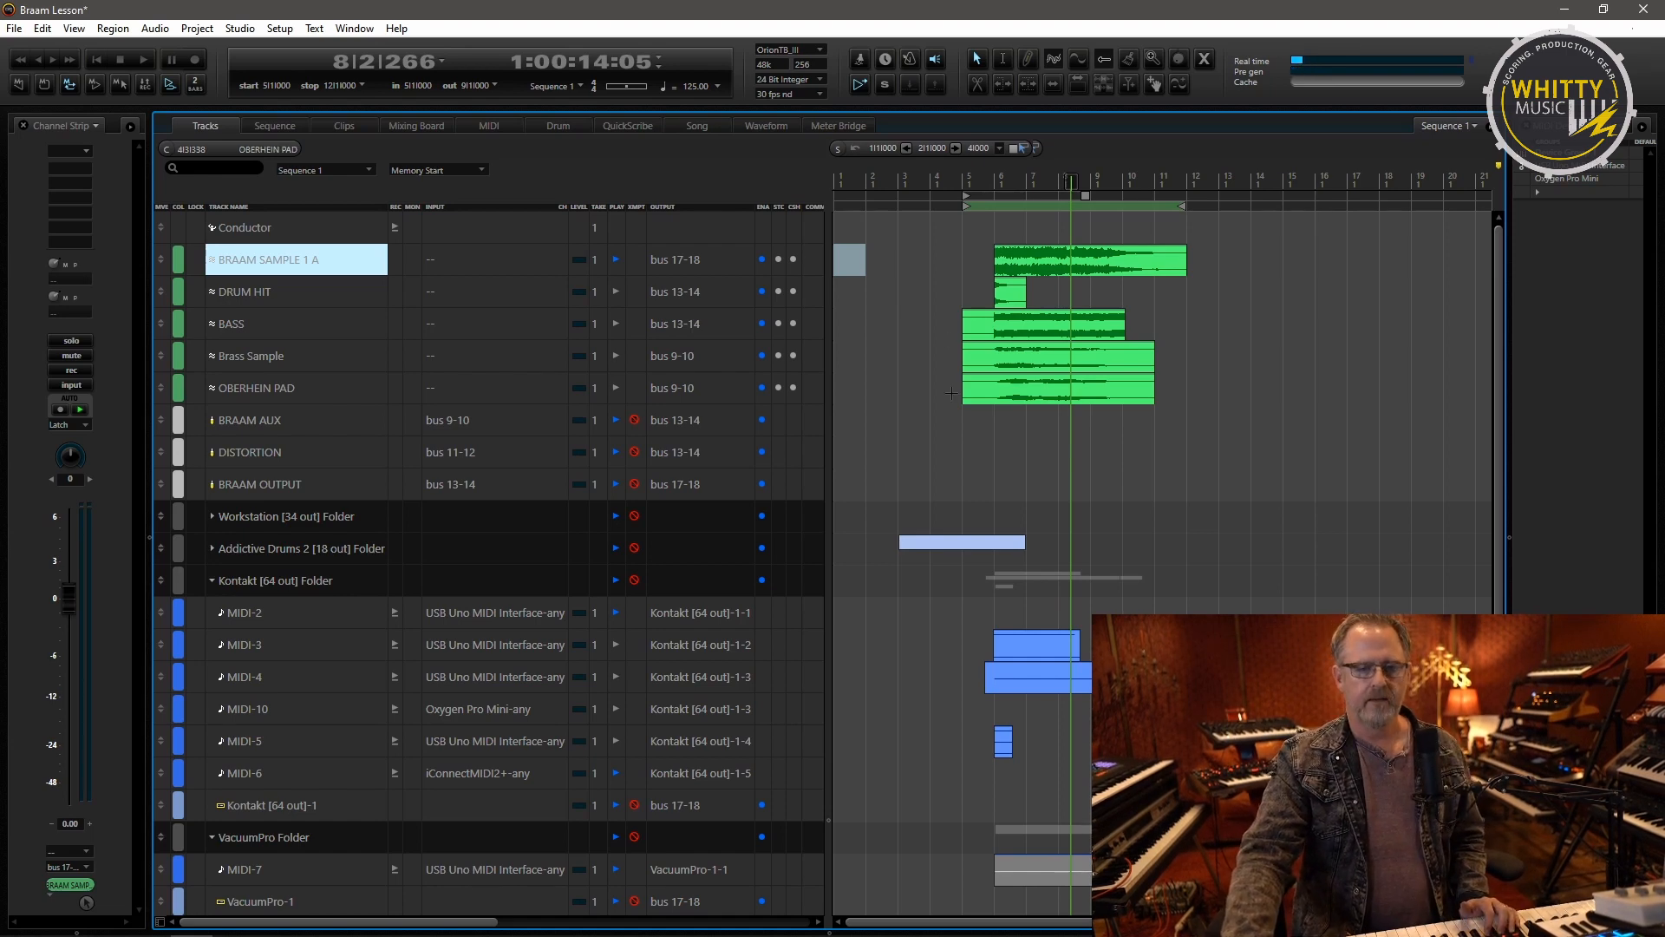
- Show the BRAAM SAMPLE 1 A soundbite's audio file in Explorer and close the folder window
{"action": "left_click", "coordinate": [1032, 273]}
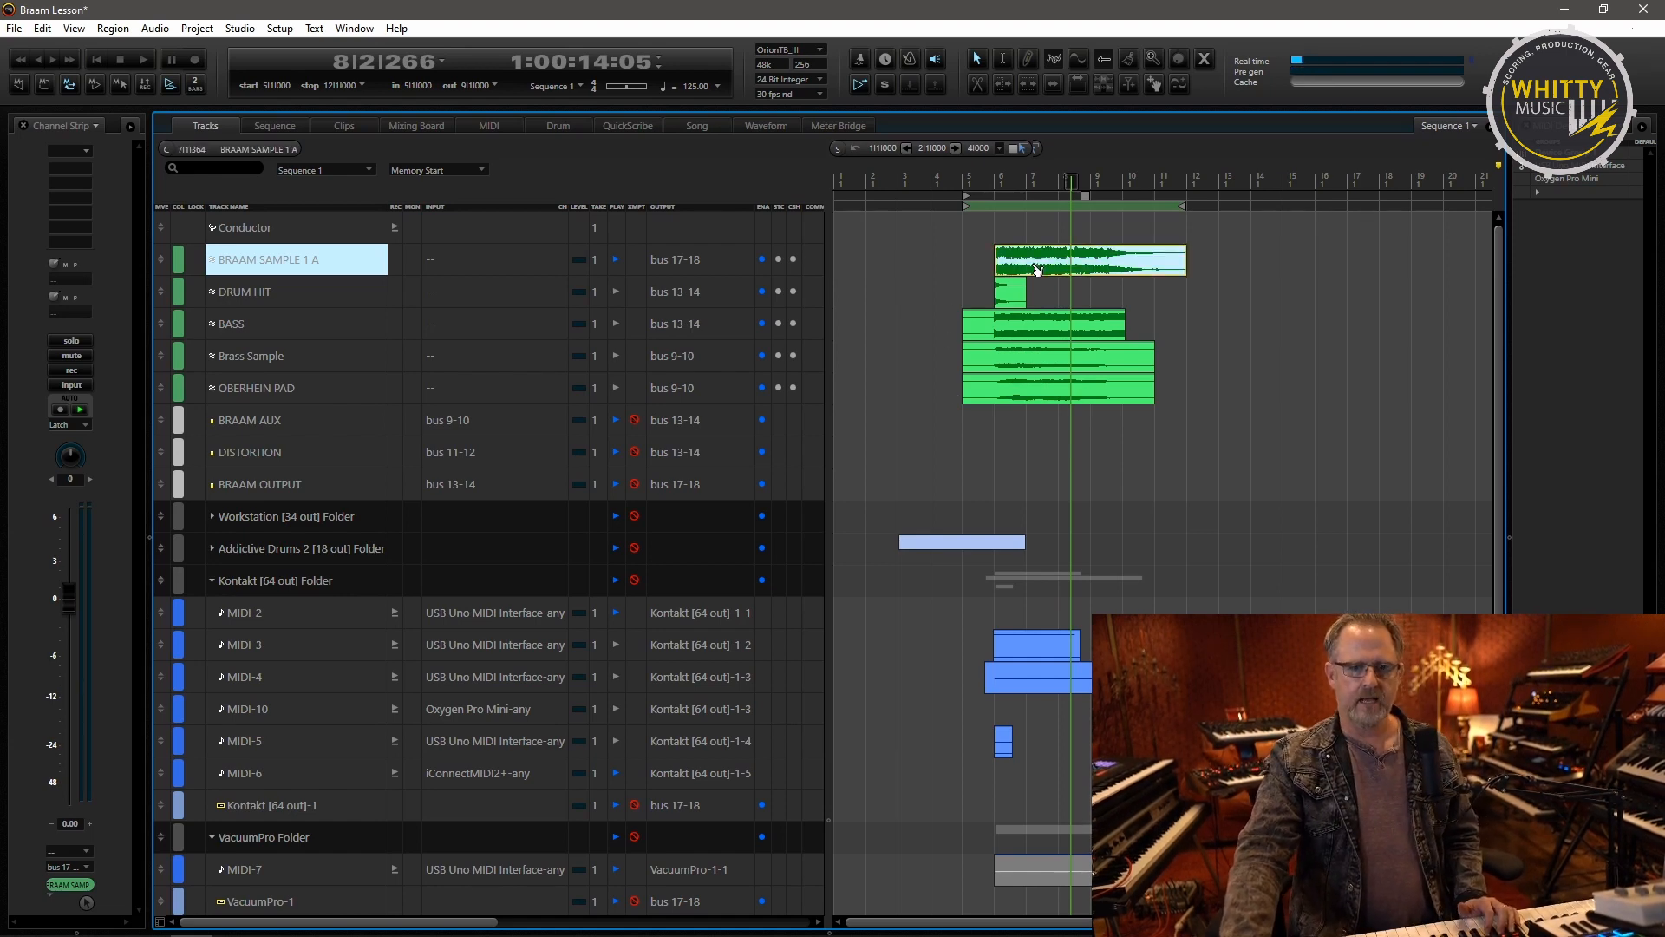
{"action": "right_click", "coordinate": [1026, 266]}
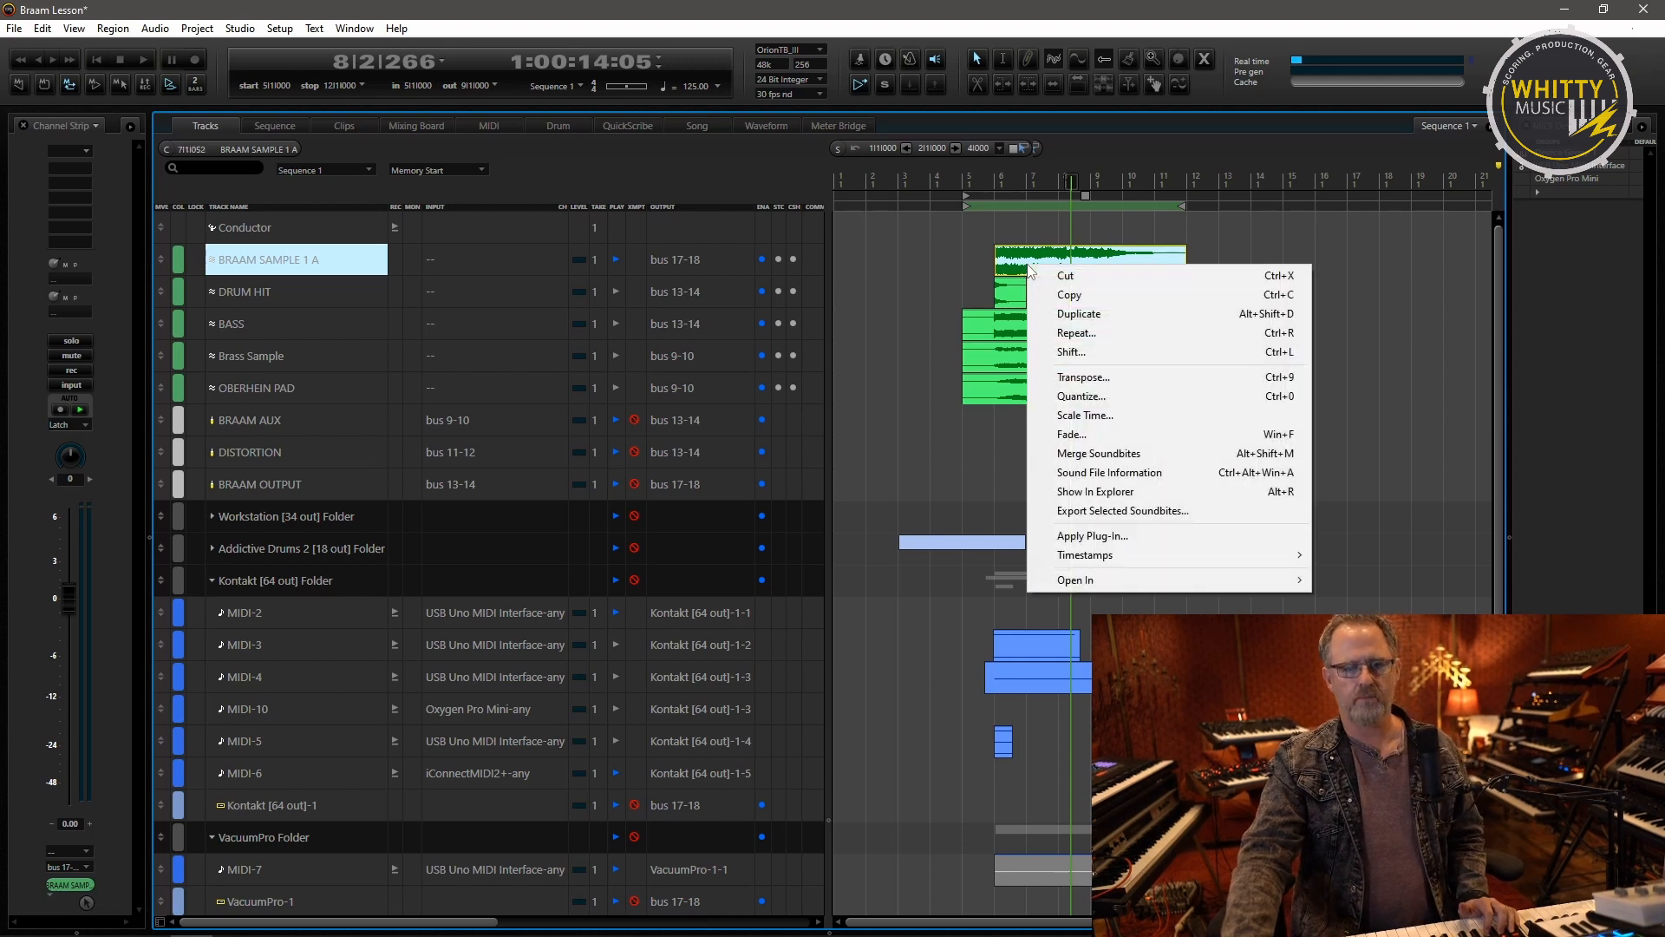
{"action": "left_click", "coordinate": [1141, 492]}
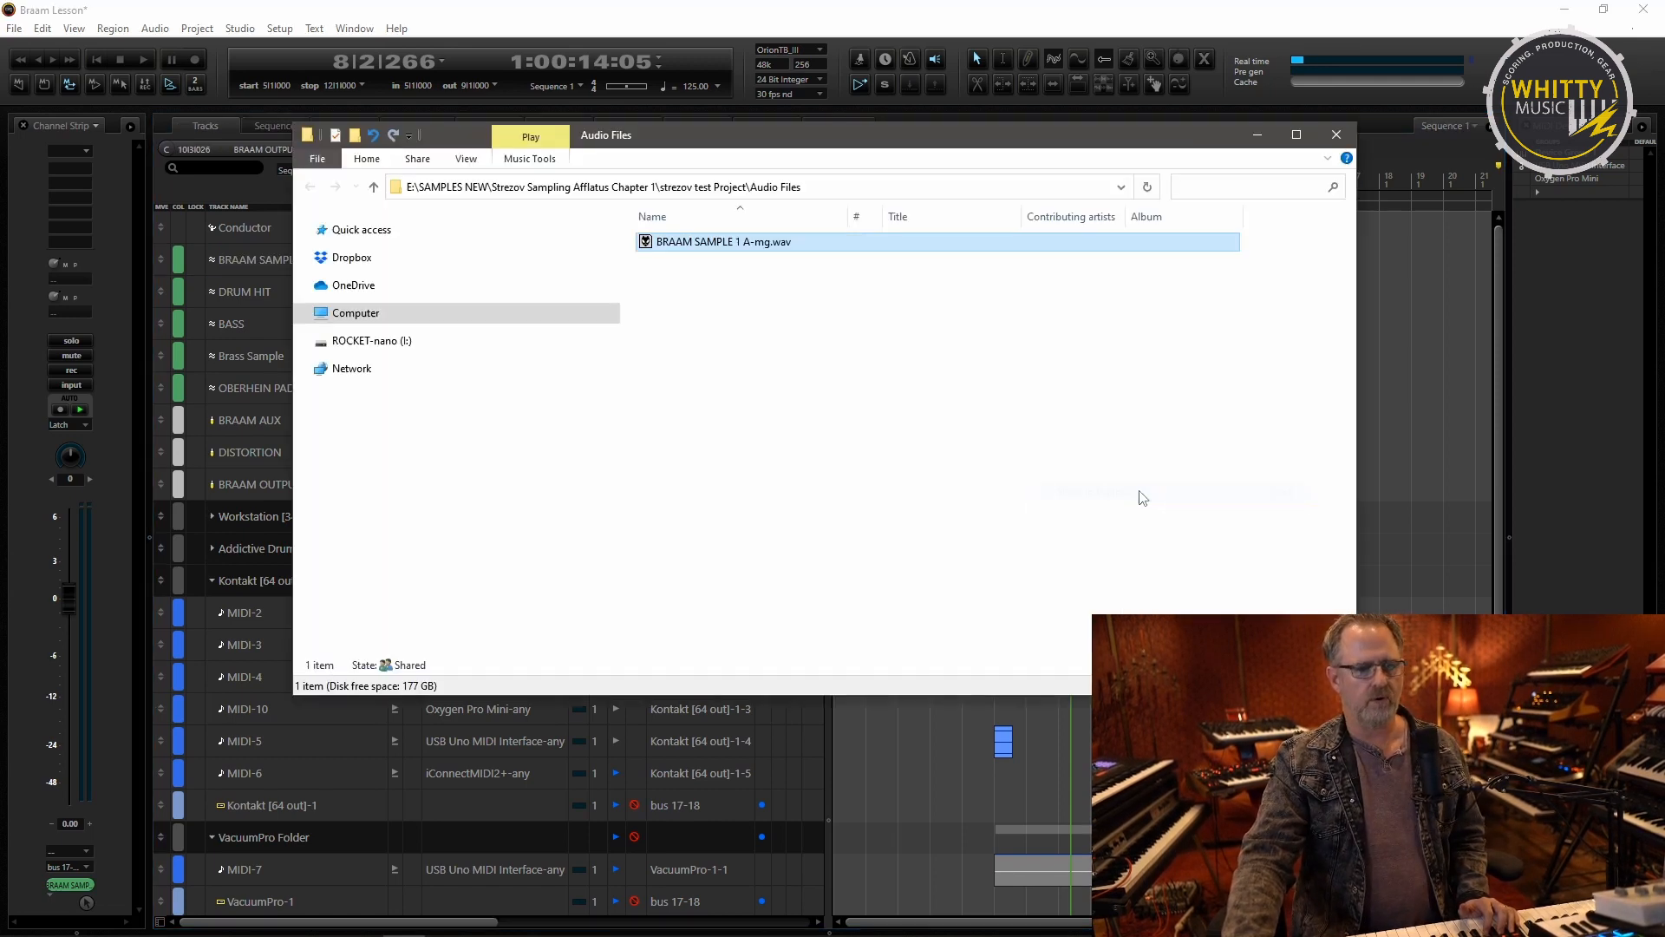
{"action": "left_click", "coordinate": [1337, 135]}
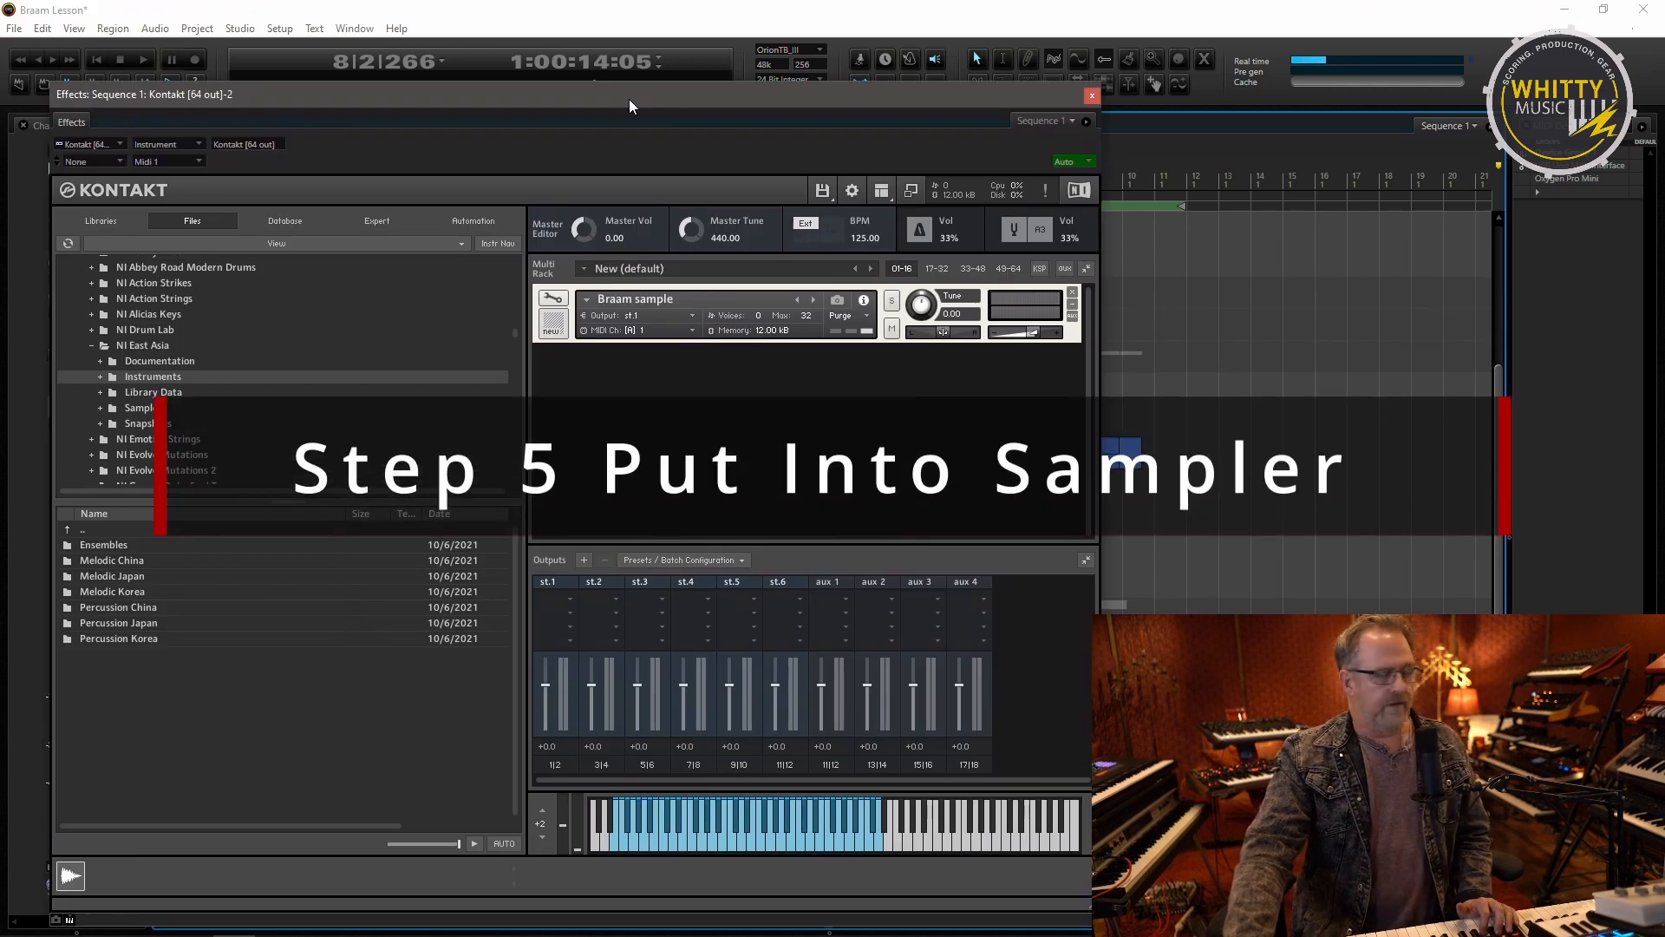
- Look up Kontakt's command for creating a new instrument, dismiss it without choosing, and shift the plug-in window slightly
{"action": "left_click", "coordinate": [822, 194]}
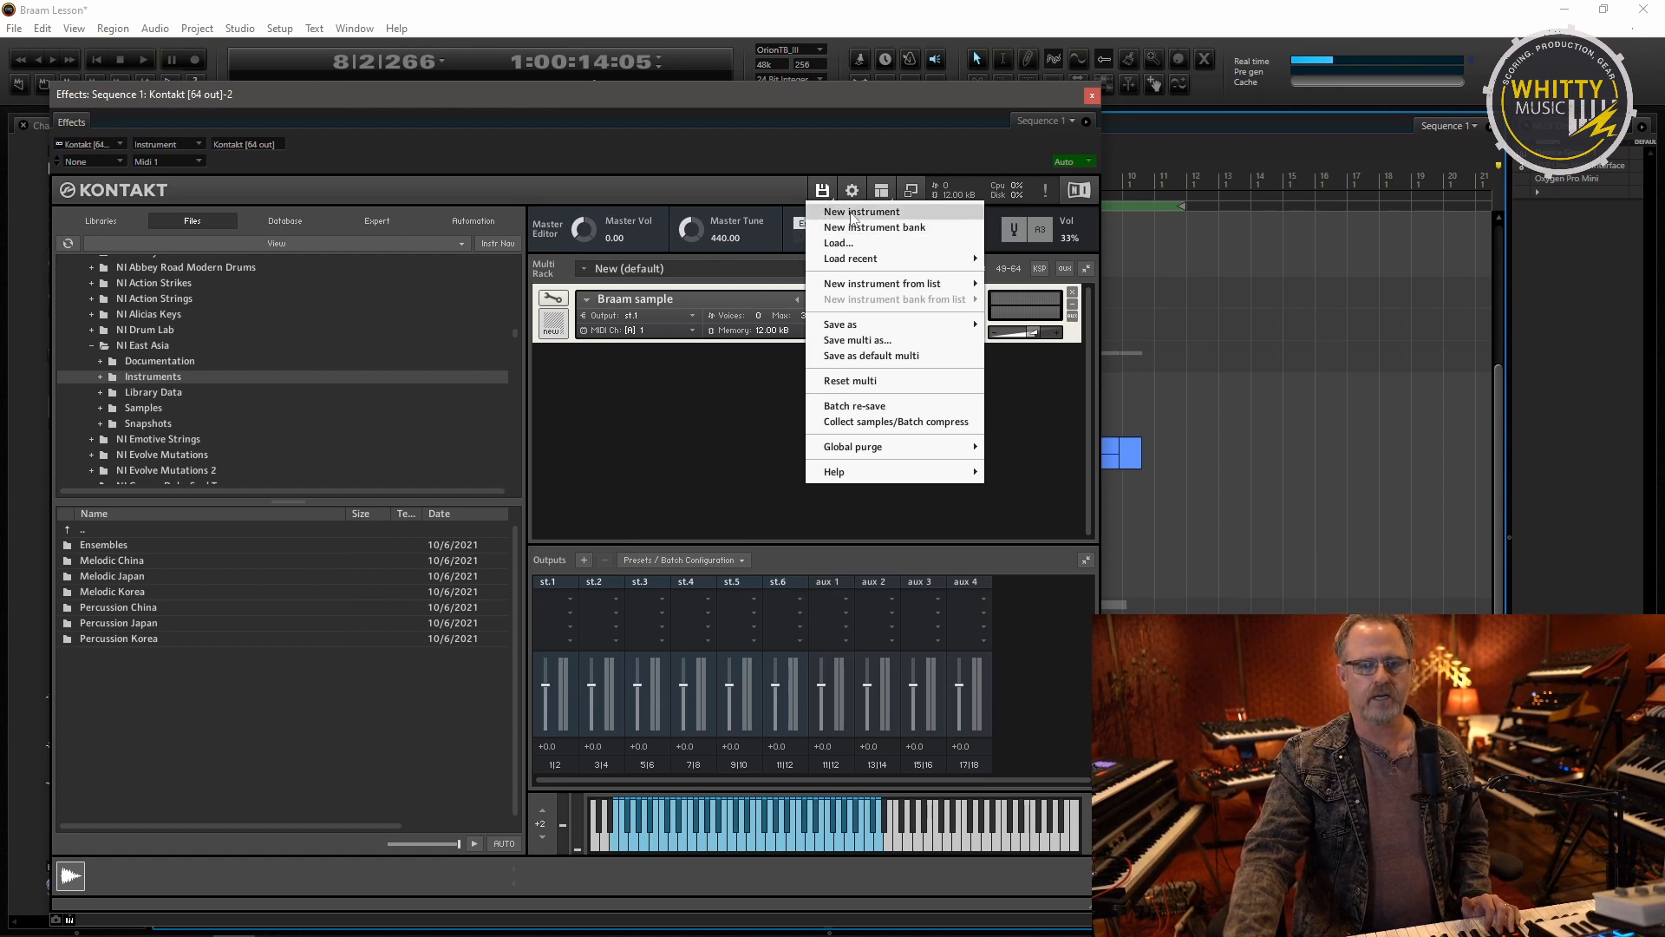
{"action": "left_click", "coordinate": [668, 390]}
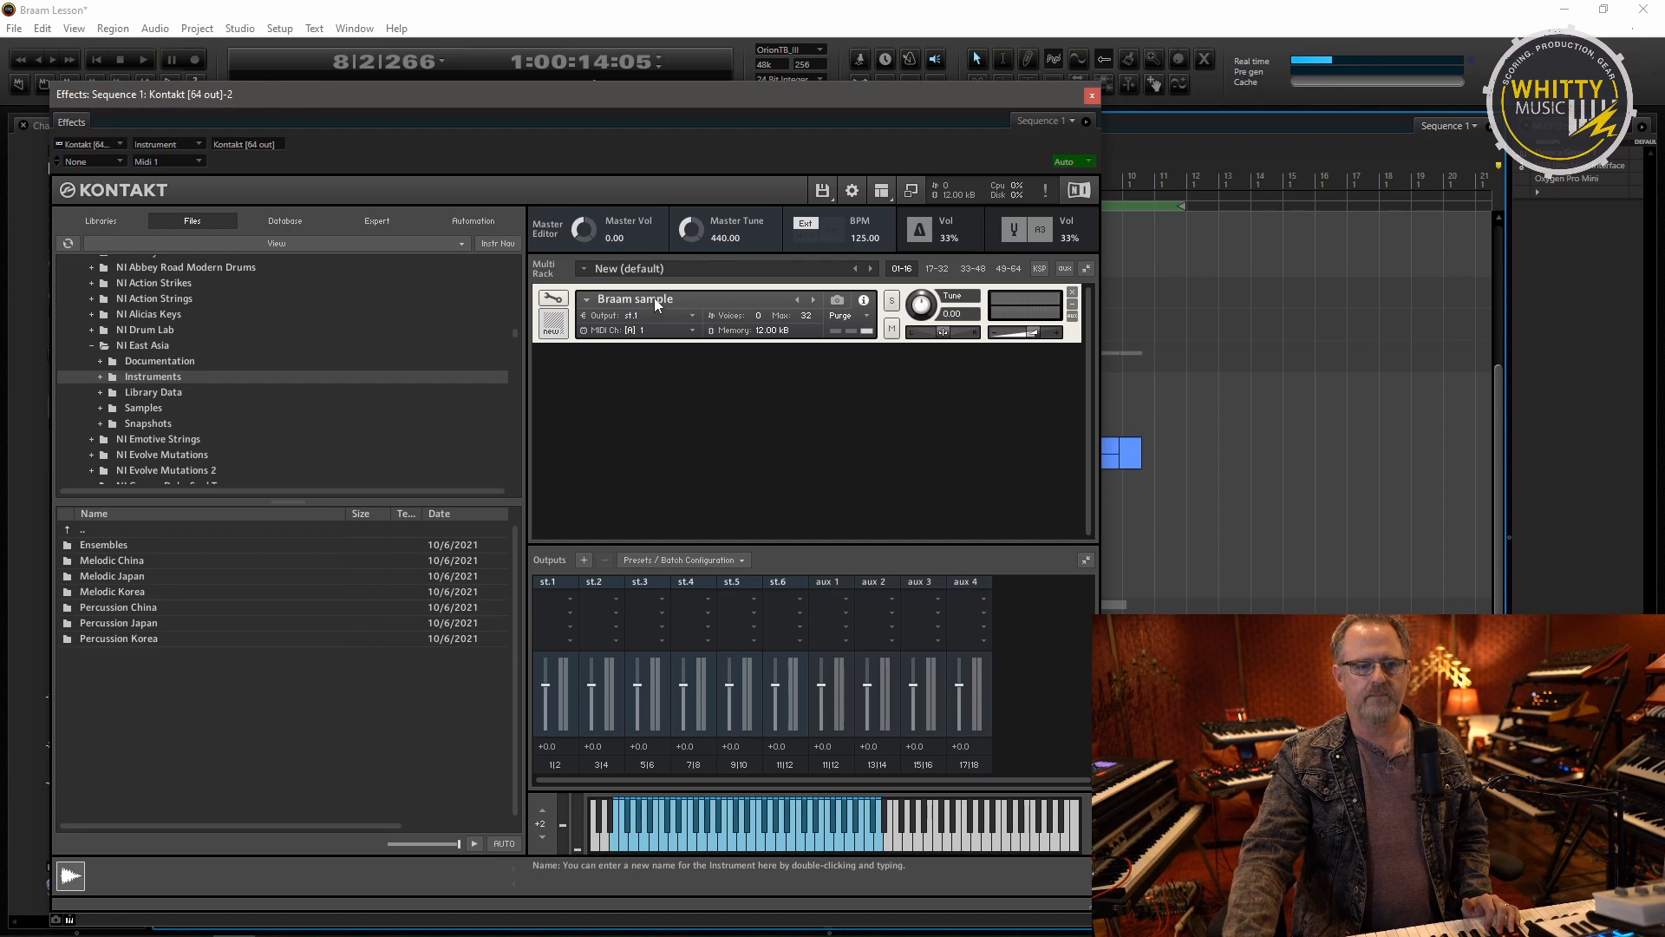
{"action": "left_click_drag", "start_coordinate": [640, 103], "coordinate": [669, 110]}
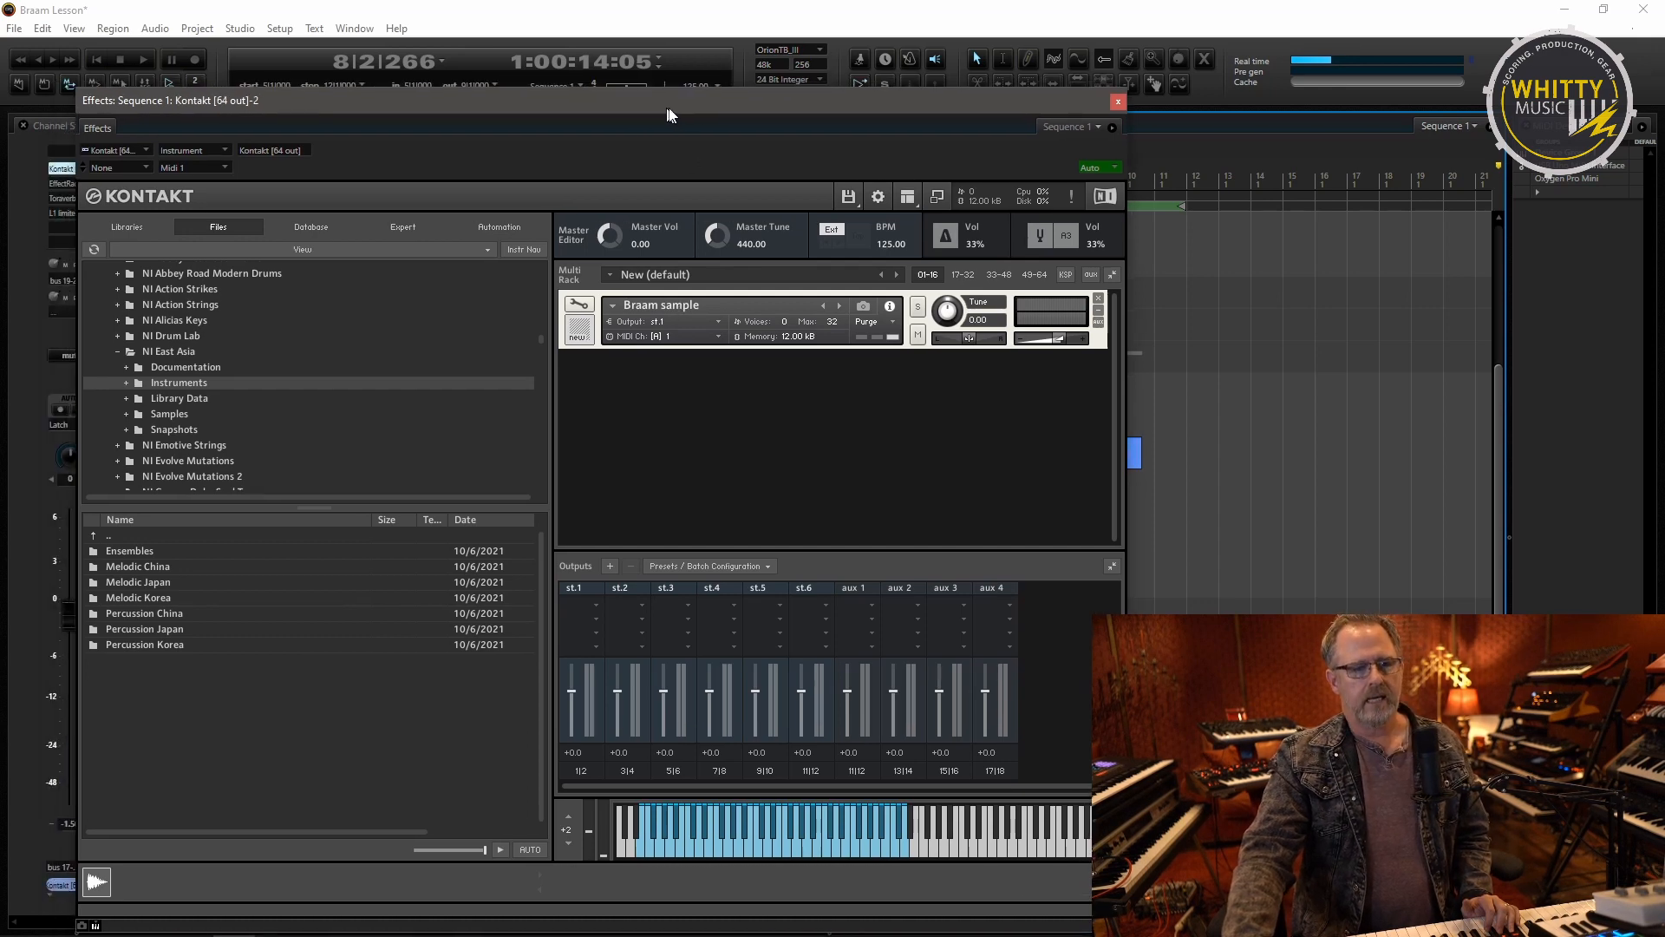
- Open the Braam sample instrument for editing and raise the low key of the BRAAM SAMPLE 1 A zone to F0 in the Mapping Editor
{"action": "left_click", "coordinate": [585, 305]}
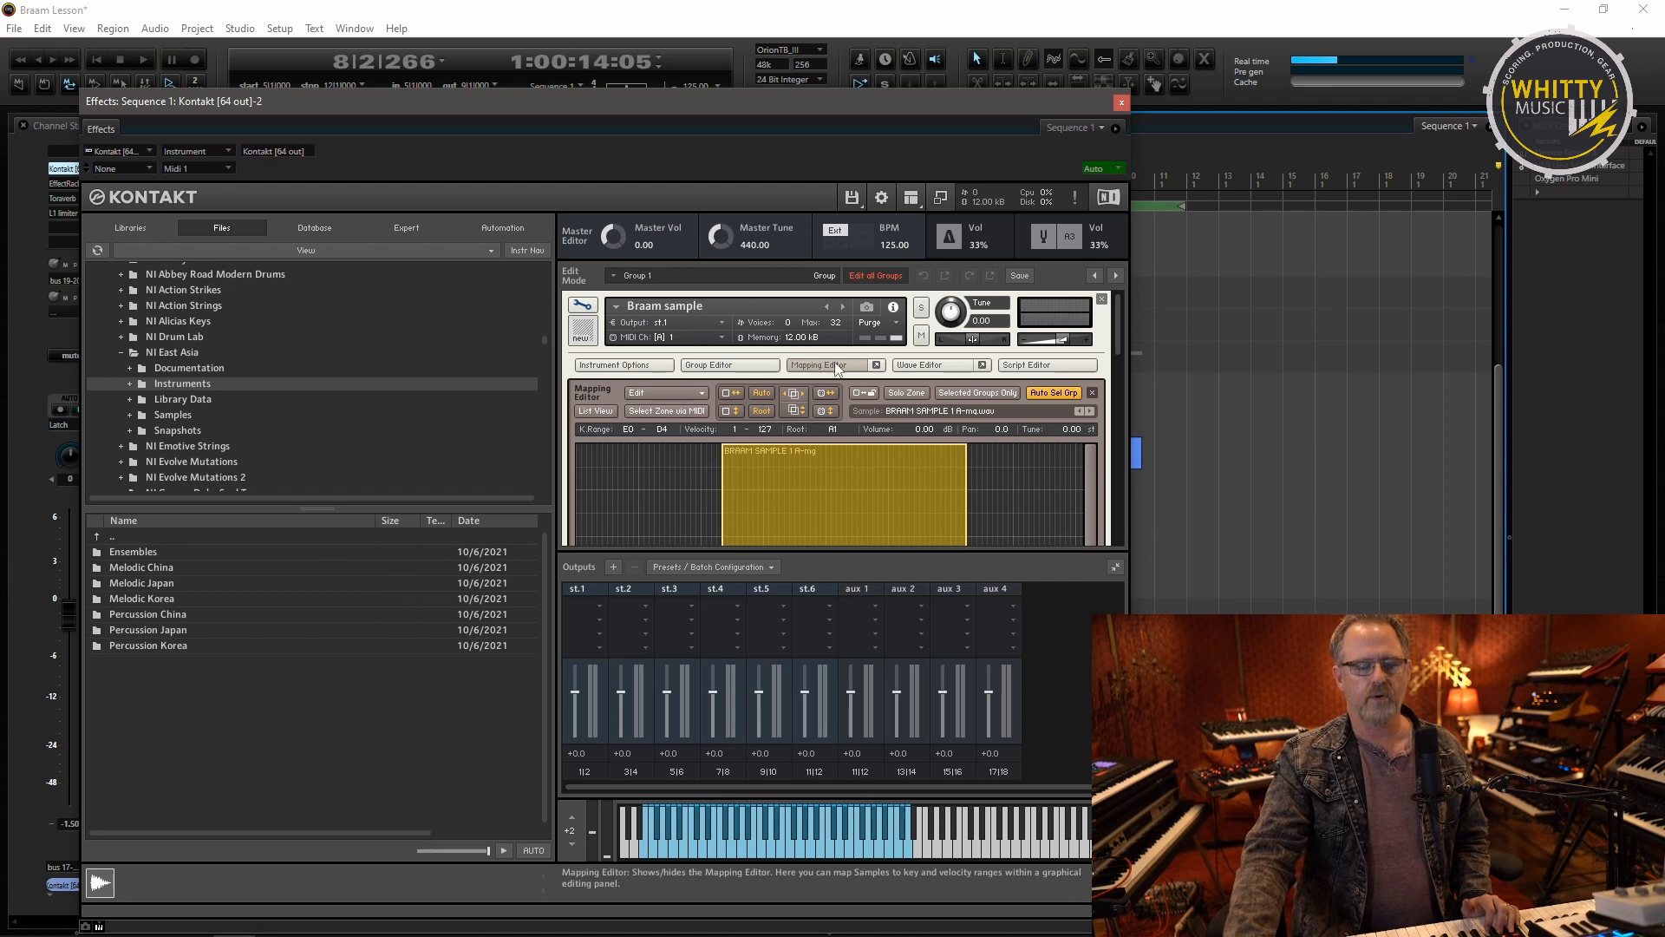
{"action": "scroll", "coordinate": [1011, 475], "scroll_direction": "down", "scroll_amount": 3}
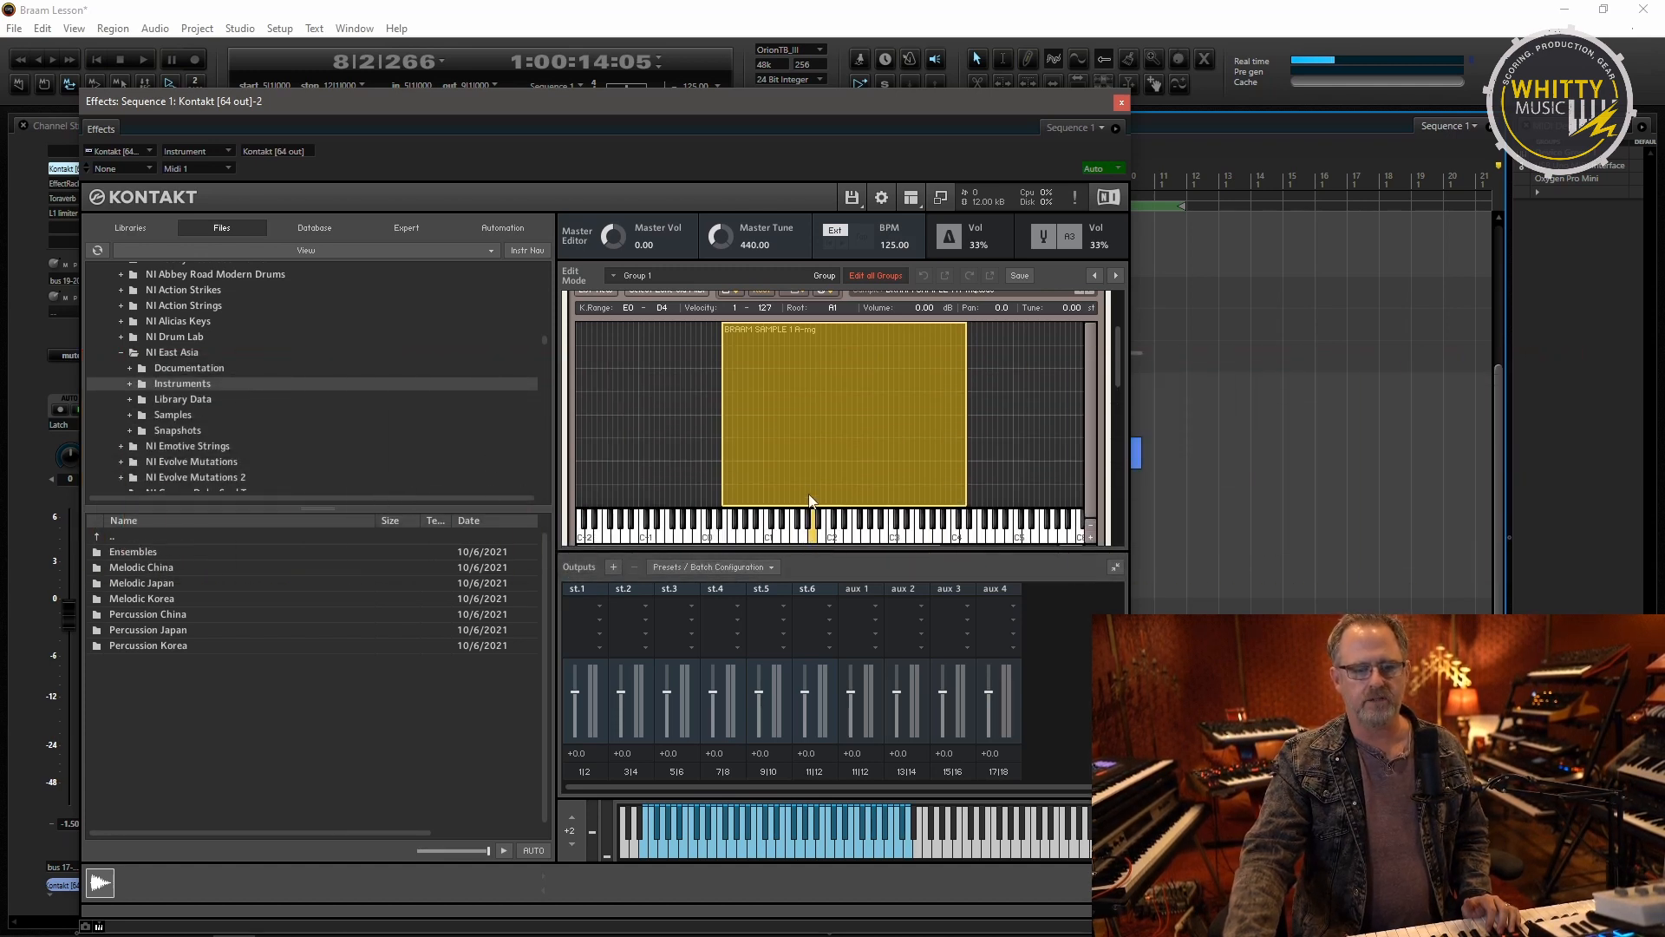
{"action": "mouse_move", "coordinate": [722, 479]}
{"action": "left_mouse_down"}
{"action": "mouse_move", "coordinate": [792, 479]}
{"action": "mouse_move", "coordinate": [729, 479]}
{"action": "left_mouse_up"}
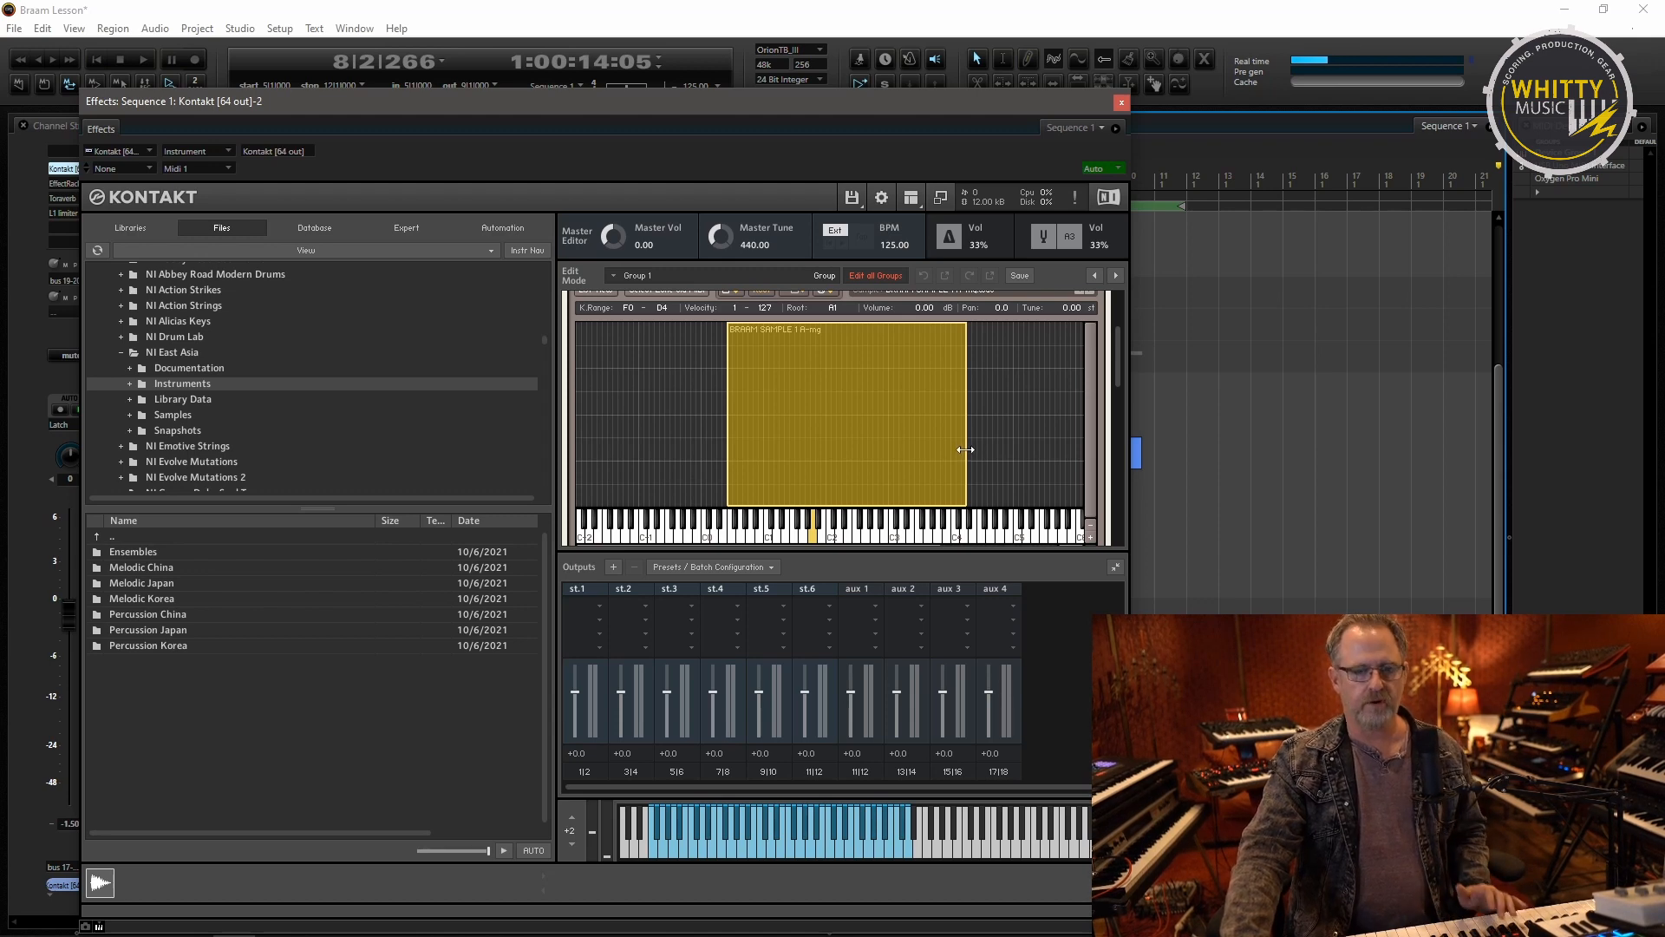
- Examine the Braam sample instrument's SV LP4 insert filter and the MIDI CC automation options of its Cutoff control
{"action": "left_click_drag", "start_coordinate": [794, 109], "coordinate": [955, 70]}
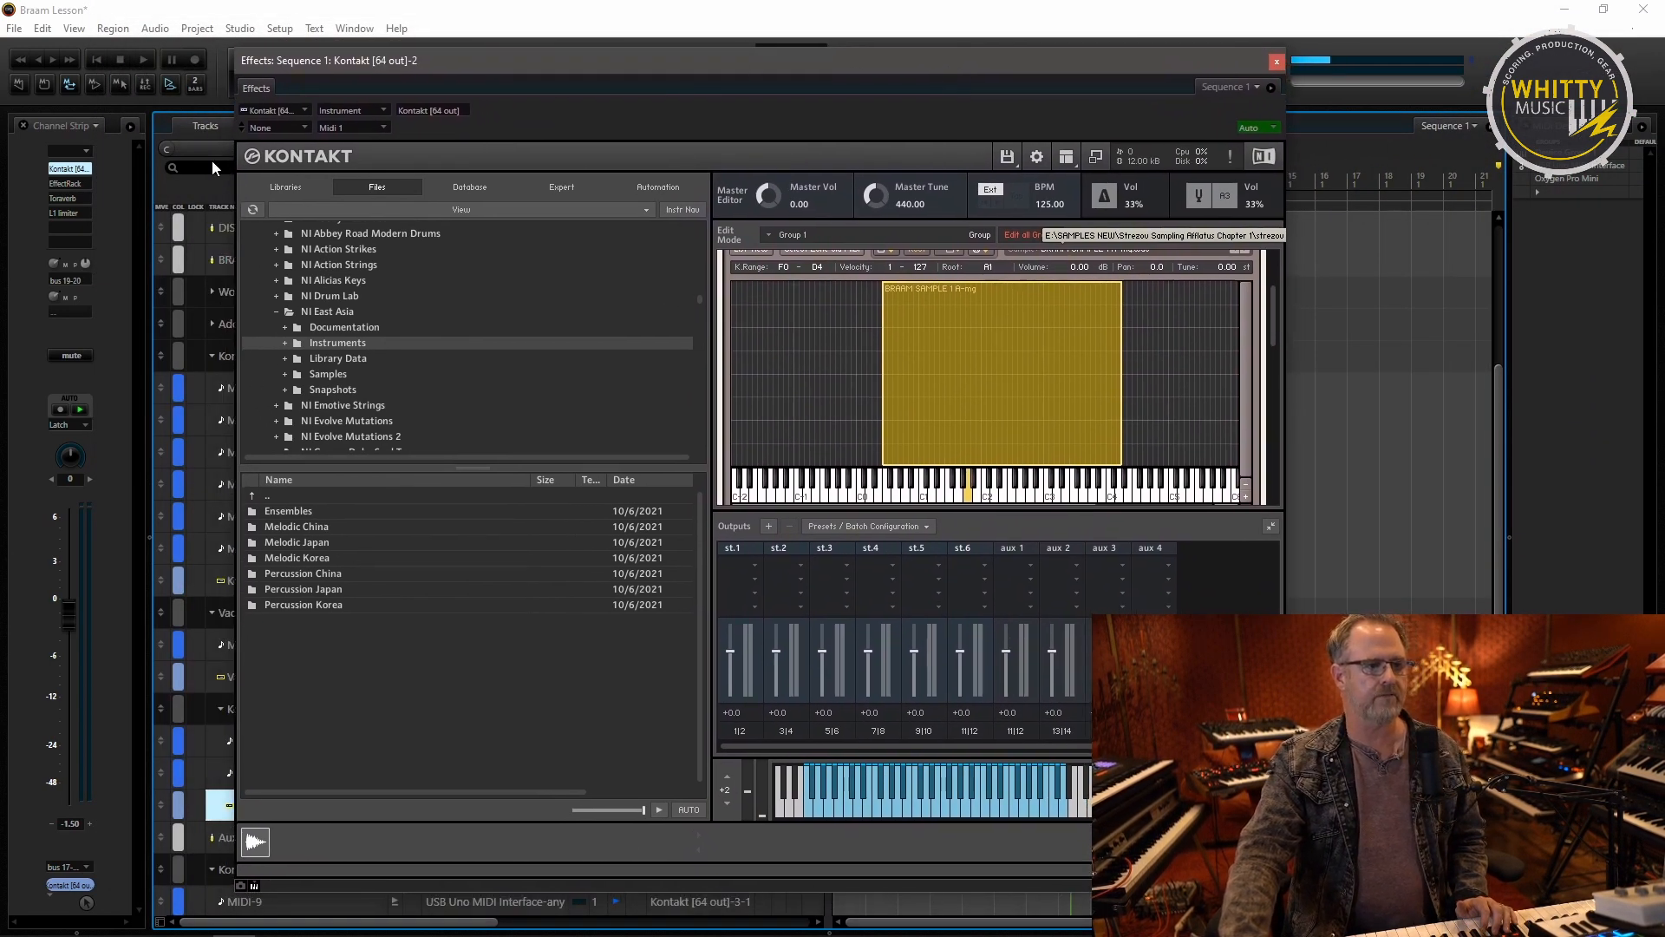
{"action": "left_click_drag", "start_coordinate": [594, 60], "coordinate": [664, 80]}
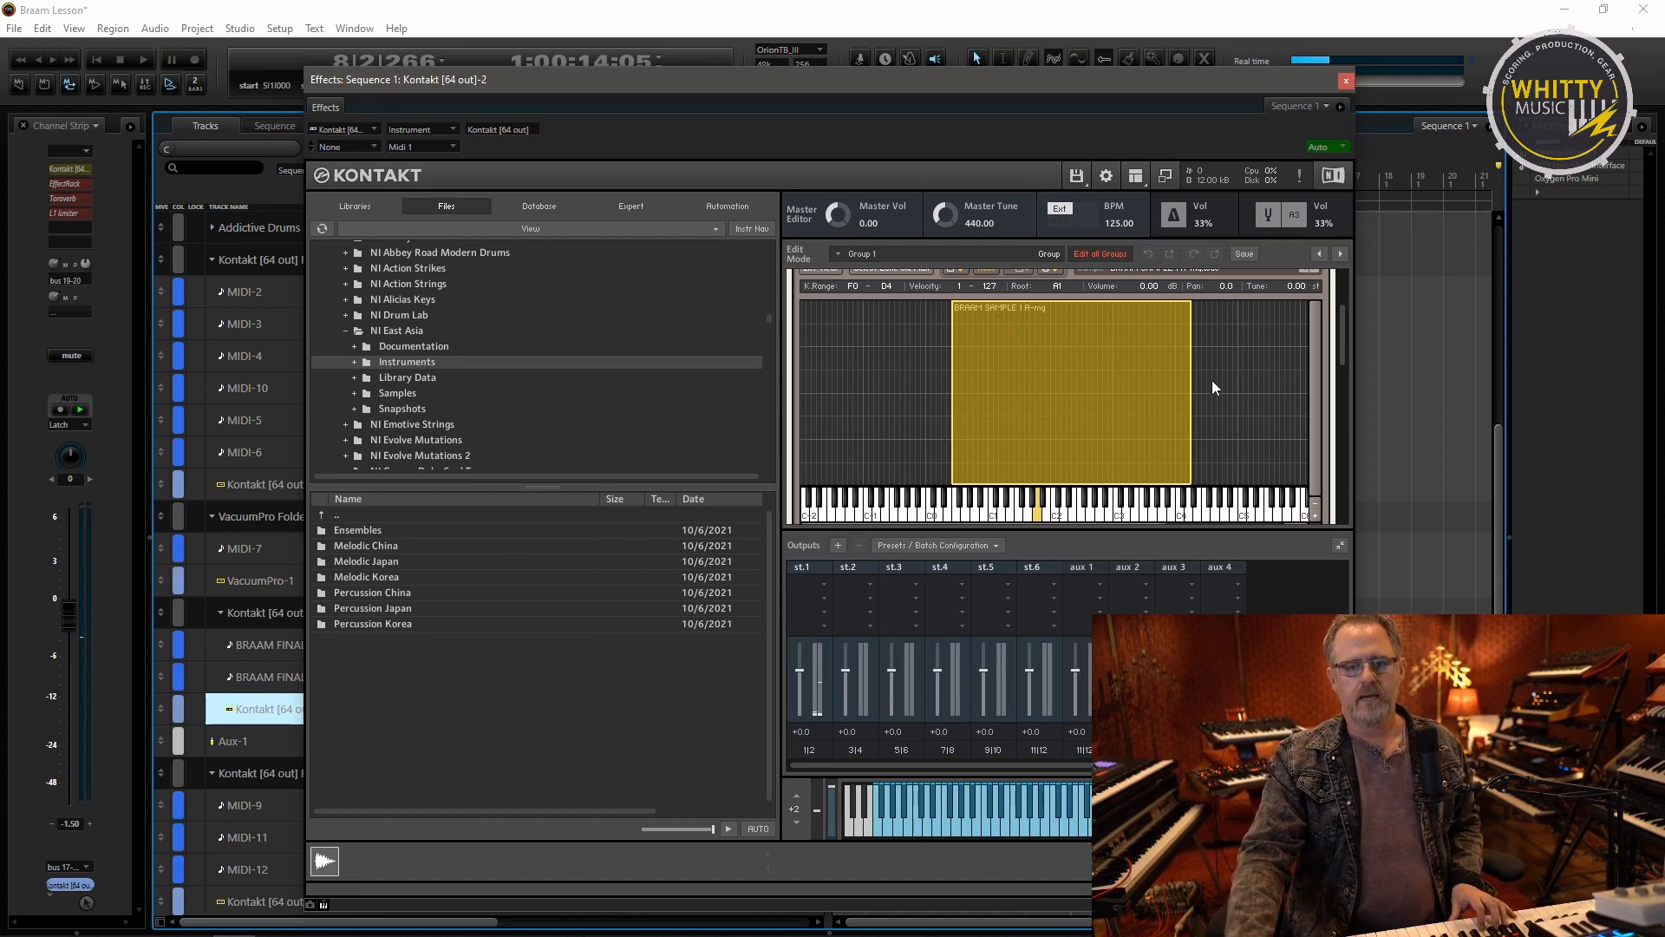
{"action": "scroll", "coordinate": [1247, 391], "scroll_direction": "down", "scroll_amount": 5}
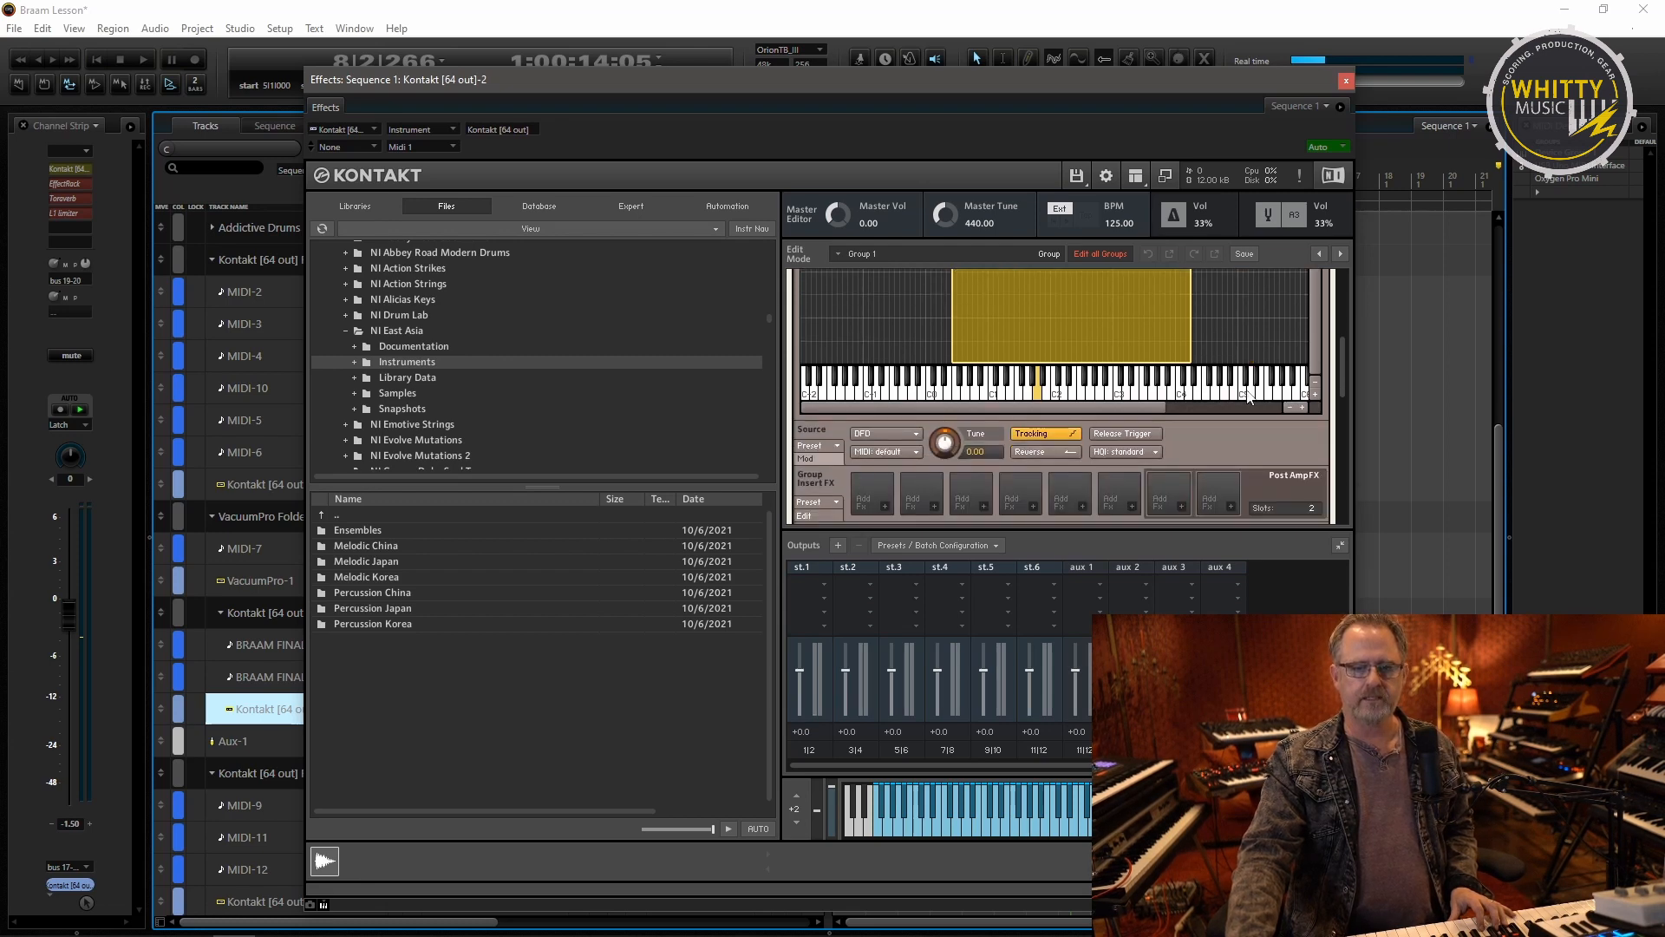
{"action": "scroll", "coordinate": [1248, 397], "scroll_direction": "down", "scroll_amount": 4}
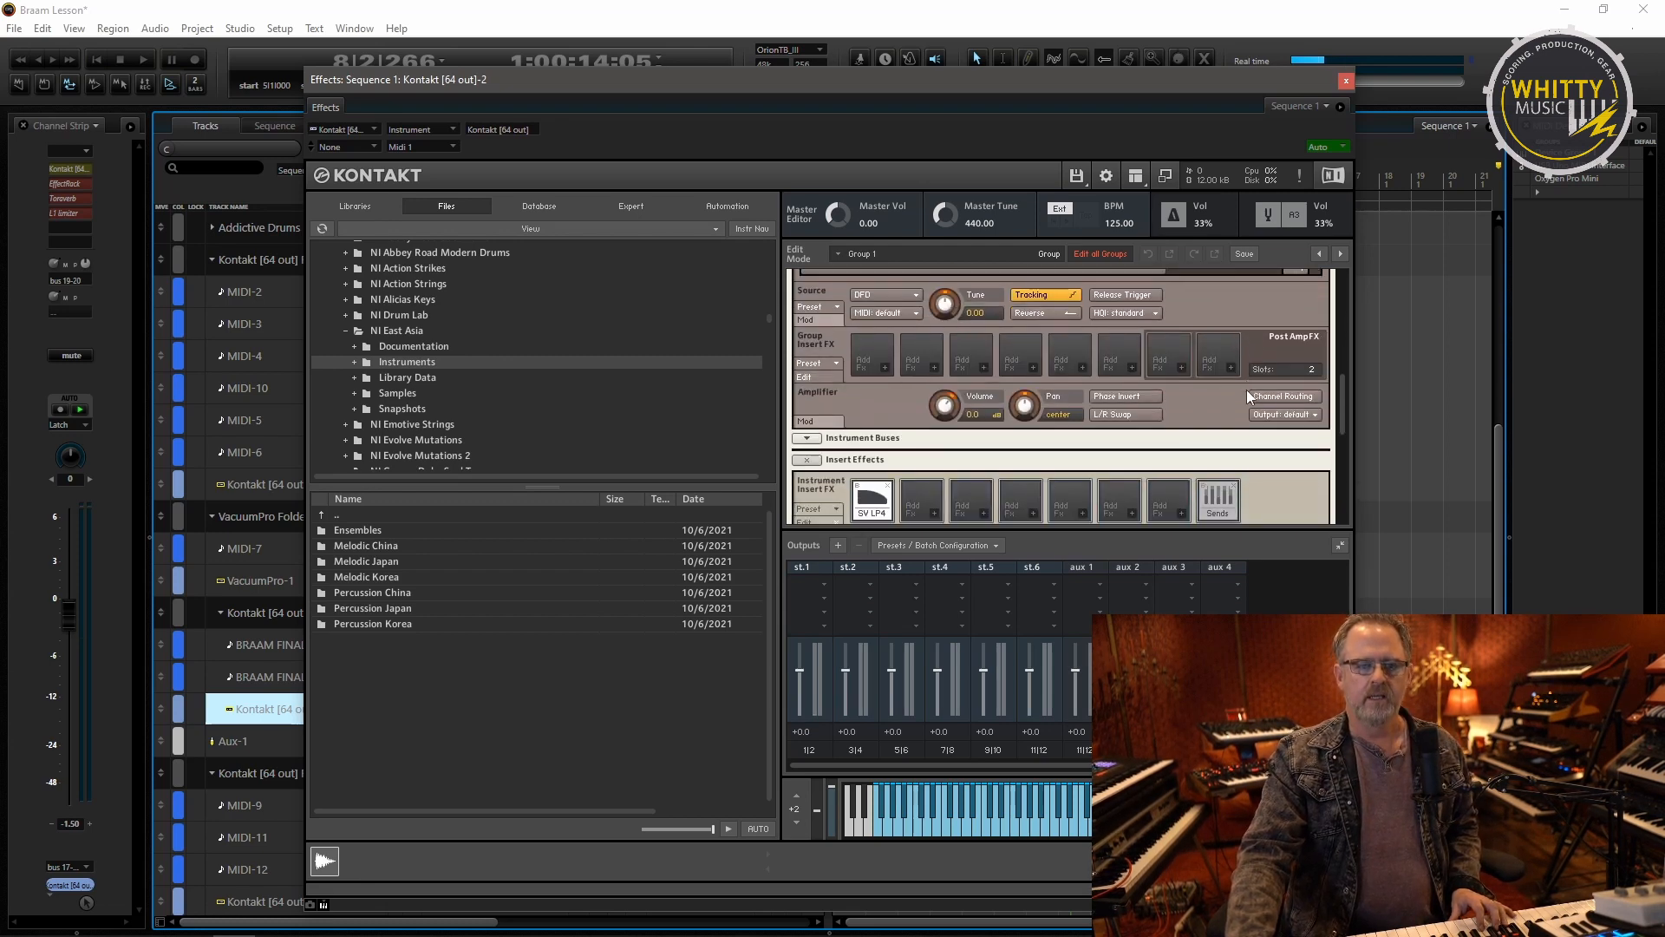
{"action": "scroll", "coordinate": [1247, 392], "scroll_direction": "down", "scroll_amount": 1}
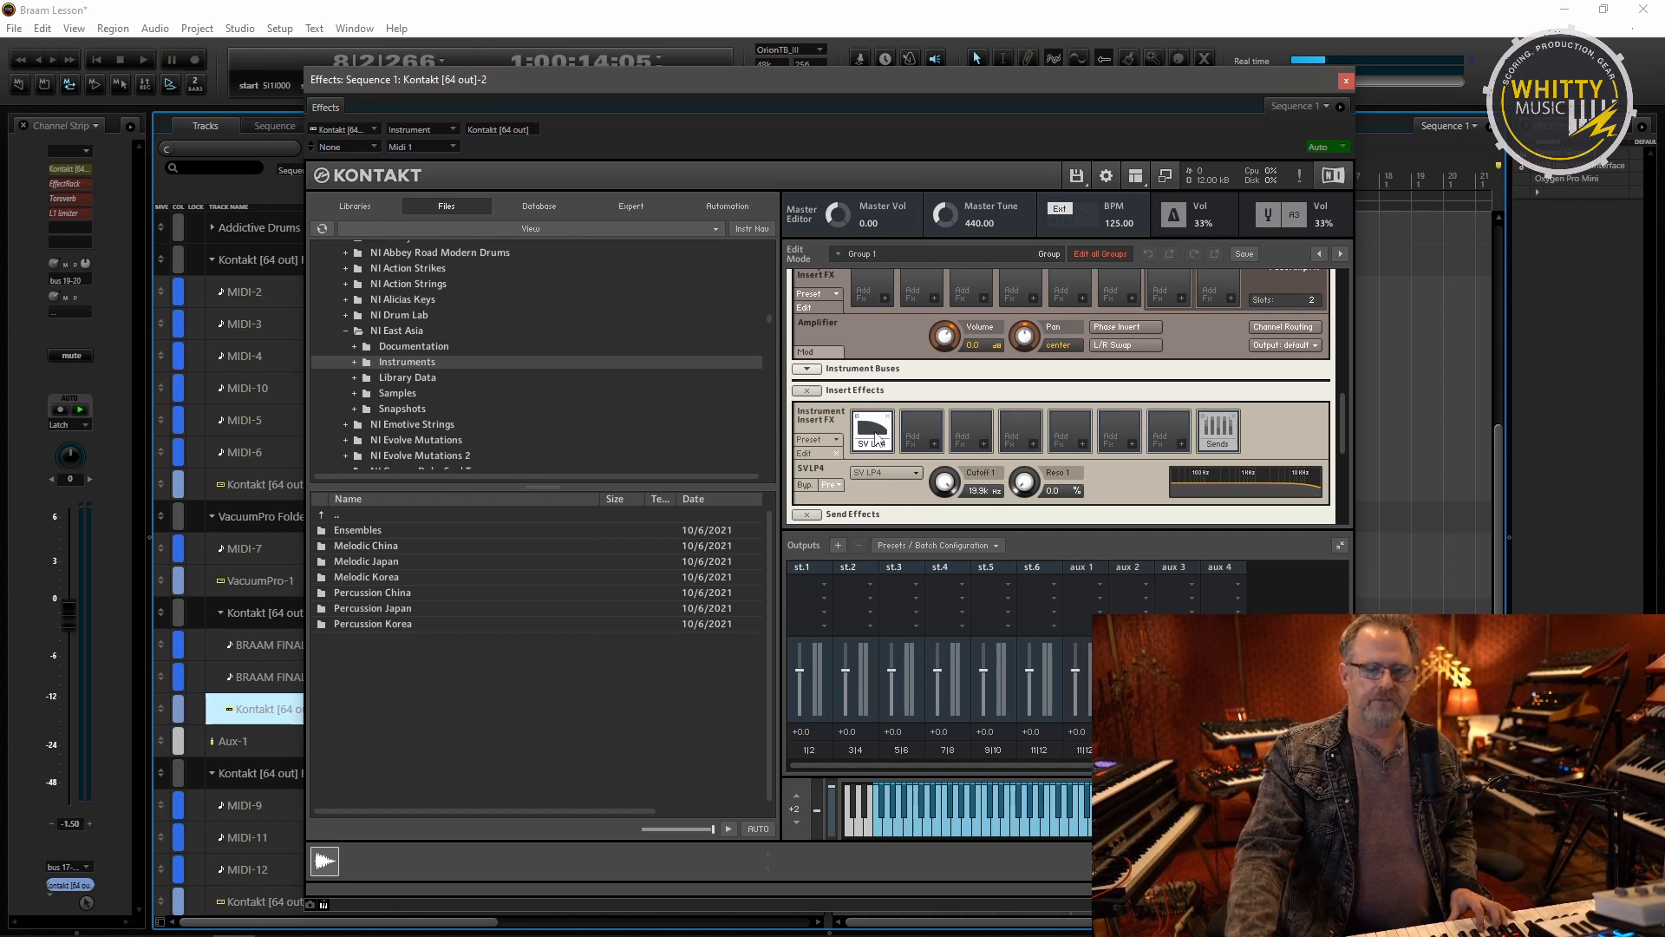
{"action": "right_click", "coordinate": [943, 485]}
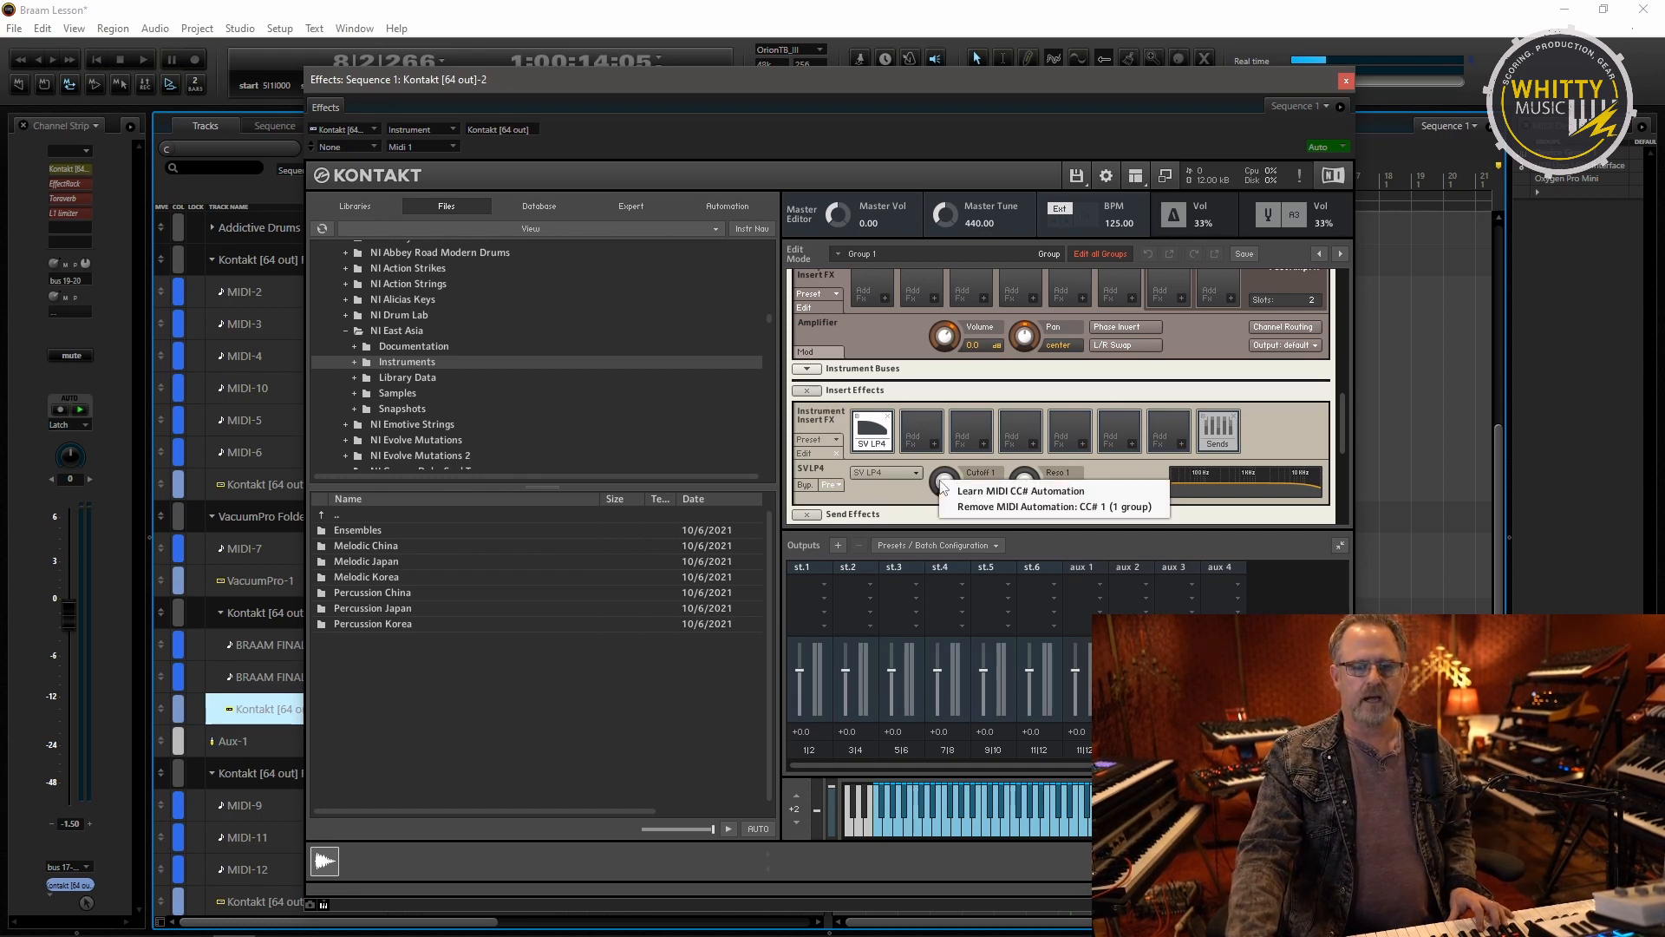
{"action": "left_click", "coordinate": [921, 461]}
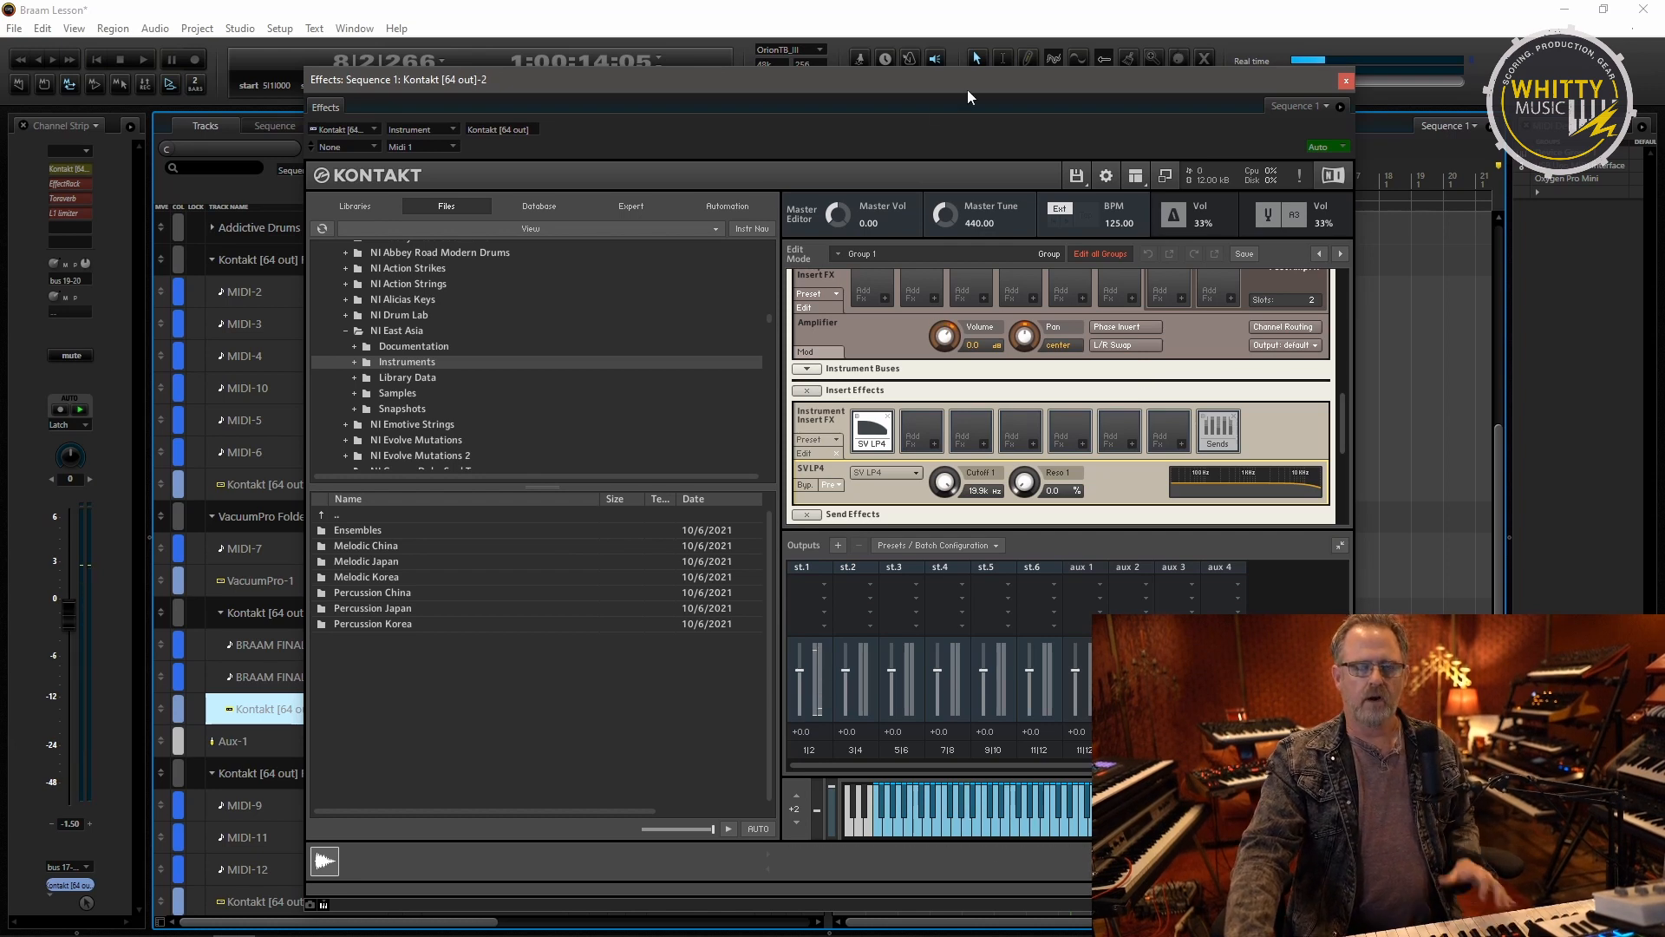
- Open the EffectRack insert on Kontakt [64 out]-2, take it out of bypass, and close its window
{"action": "double_click", "coordinate": [68, 183]}
{"action": "left_click_drag", "start_coordinate": [477, 29], "coordinate": [517, 29]}
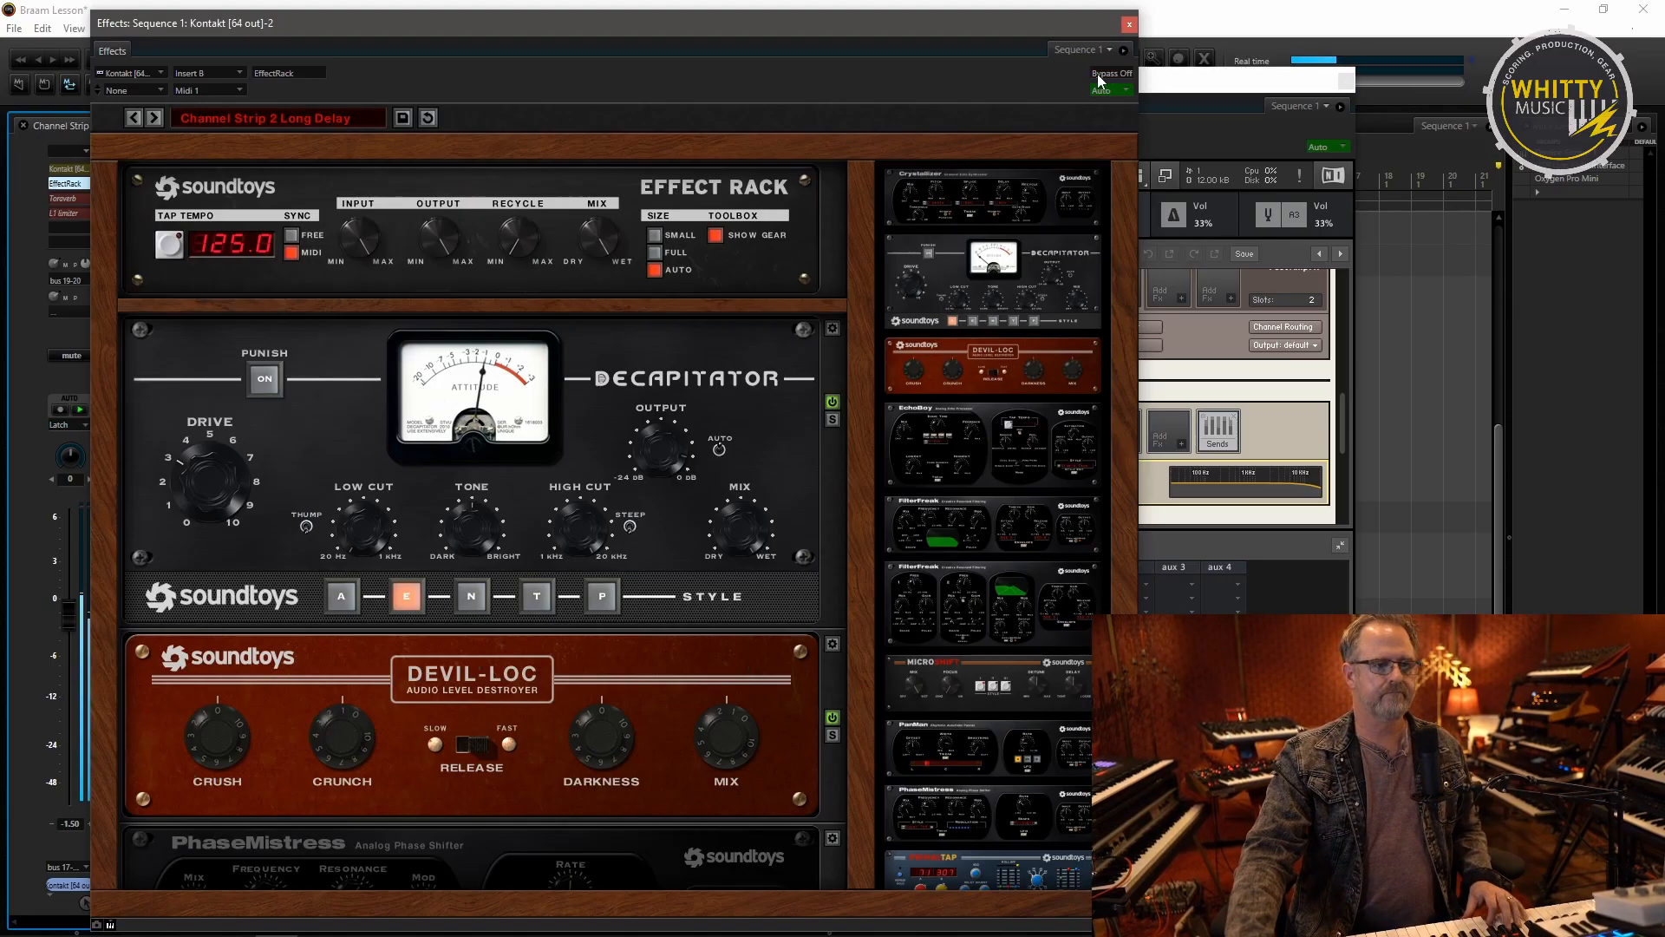
{"action": "left_click_drag", "start_coordinate": [882, 28], "coordinate": [1017, 29]}
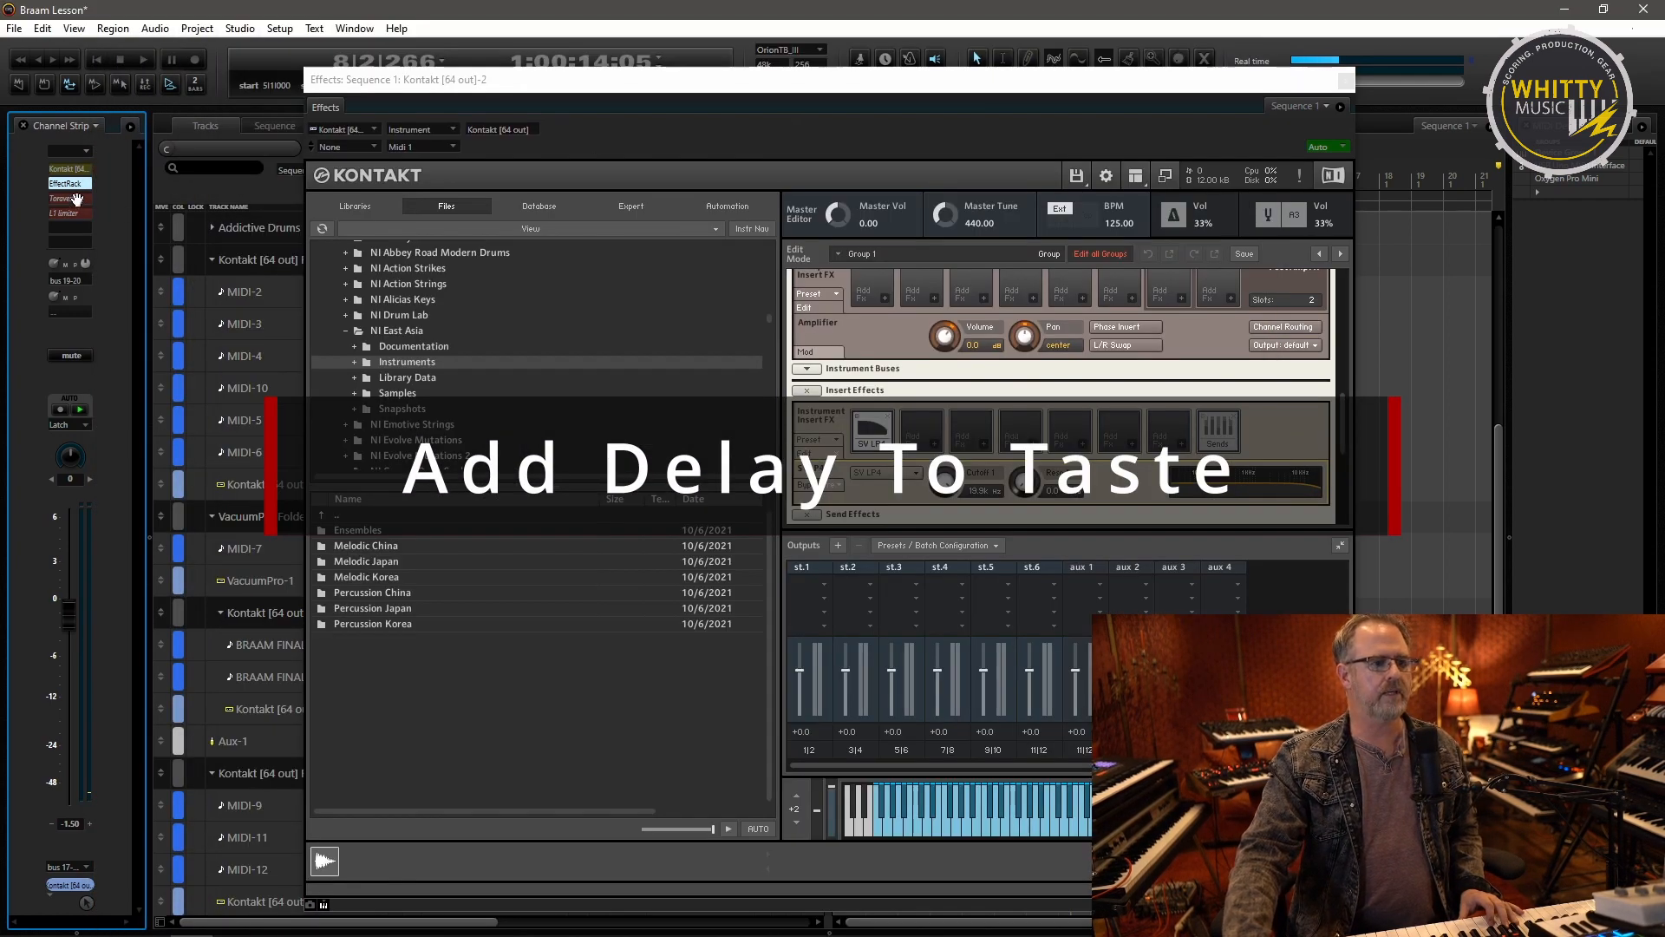
- Open the Toraverb insert on Kontakt [64 out]-2, uncover its controls, and take it out of bypass
{"action": "left_click", "coordinate": [77, 198]}
{"action": "left_click_drag", "start_coordinate": [540, 43], "coordinate": [605, 172]}
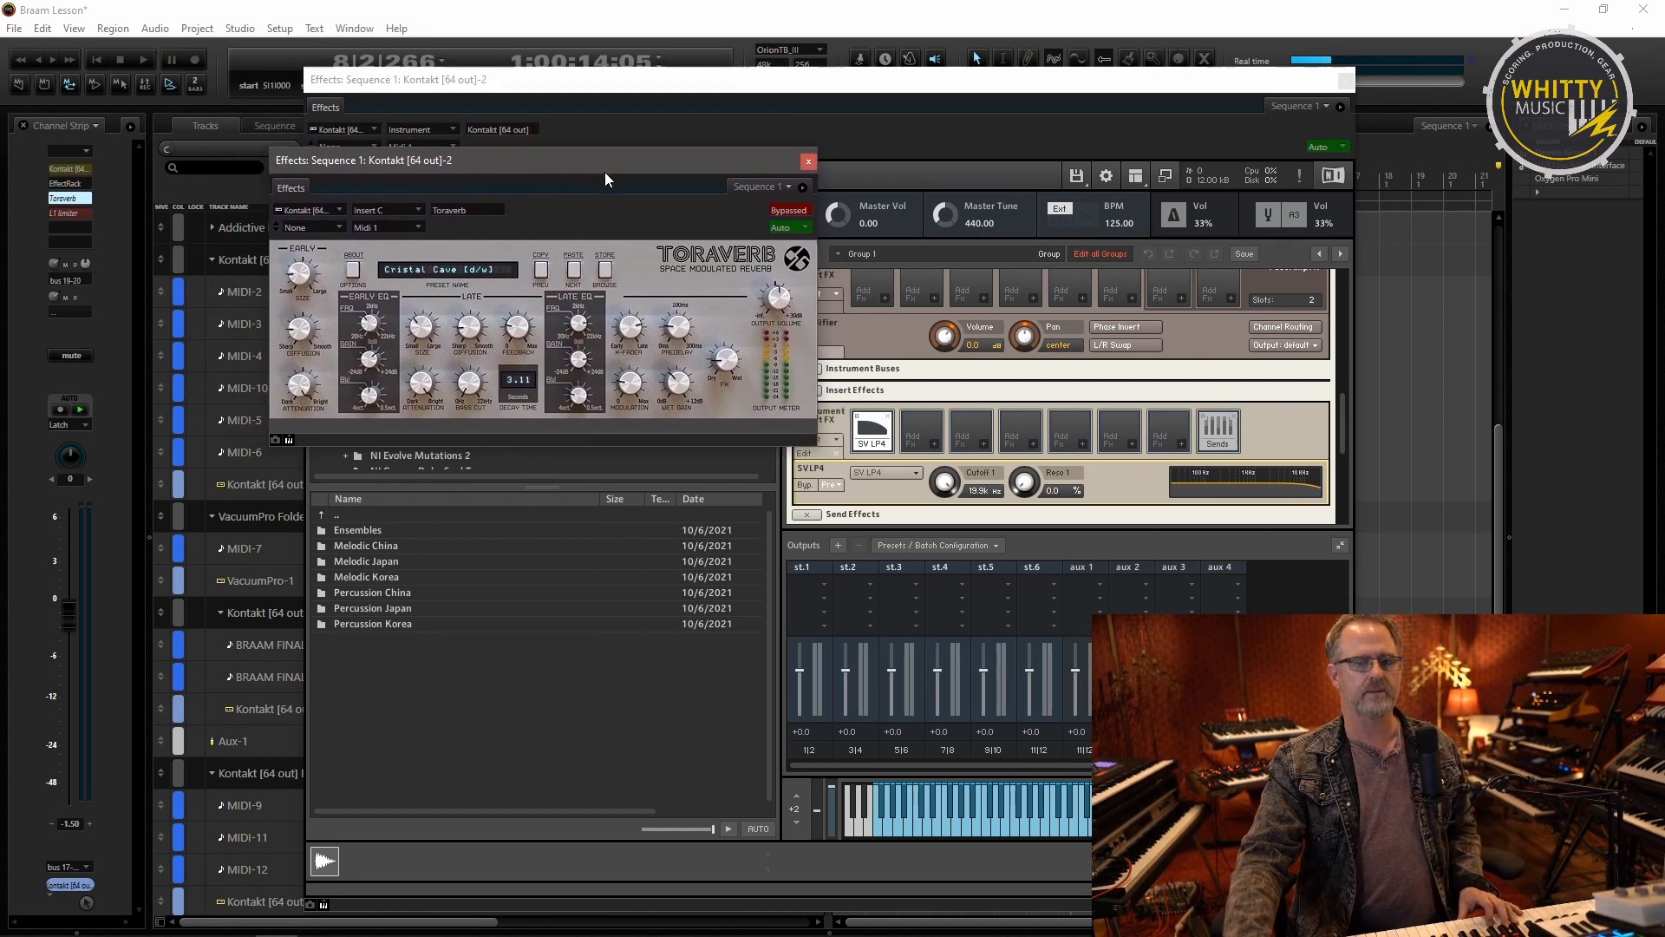
{"action": "left_click", "coordinate": [789, 212]}
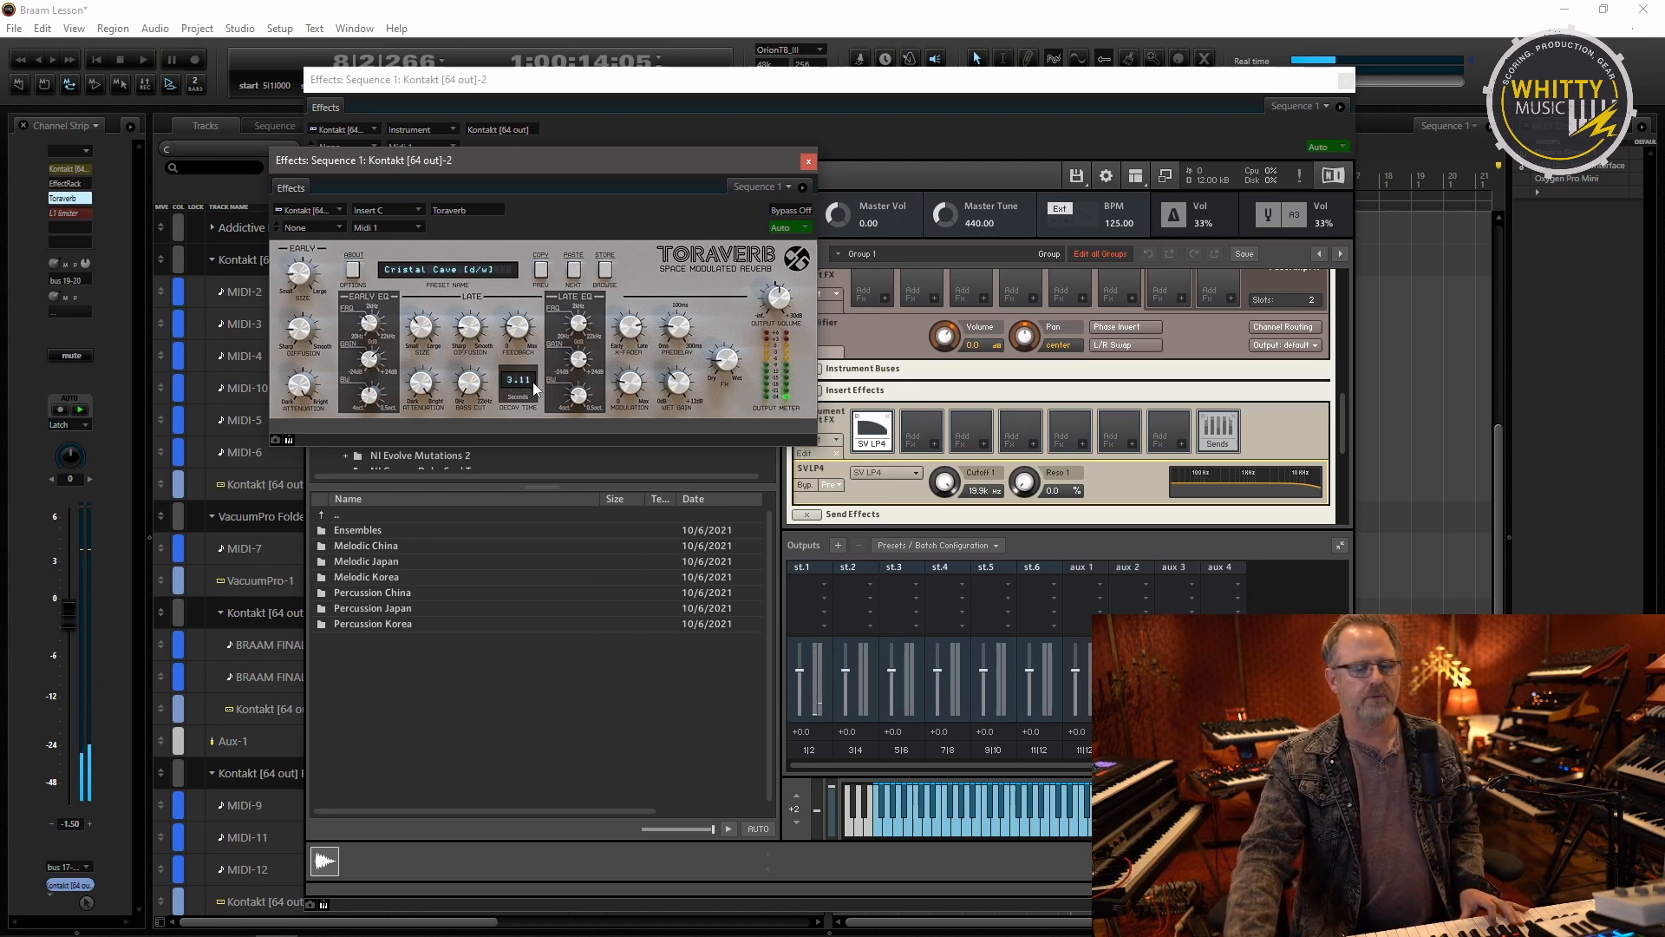
- Open the L1 limiter insert, take it out of bypass, and close both the limiter and Toraverb windows
{"action": "left_click", "coordinate": [72, 214]}
{"action": "left_click", "coordinate": [455, 74]}
{"action": "left_click_drag", "start_coordinate": [401, 22], "coordinate": [392, 78]}
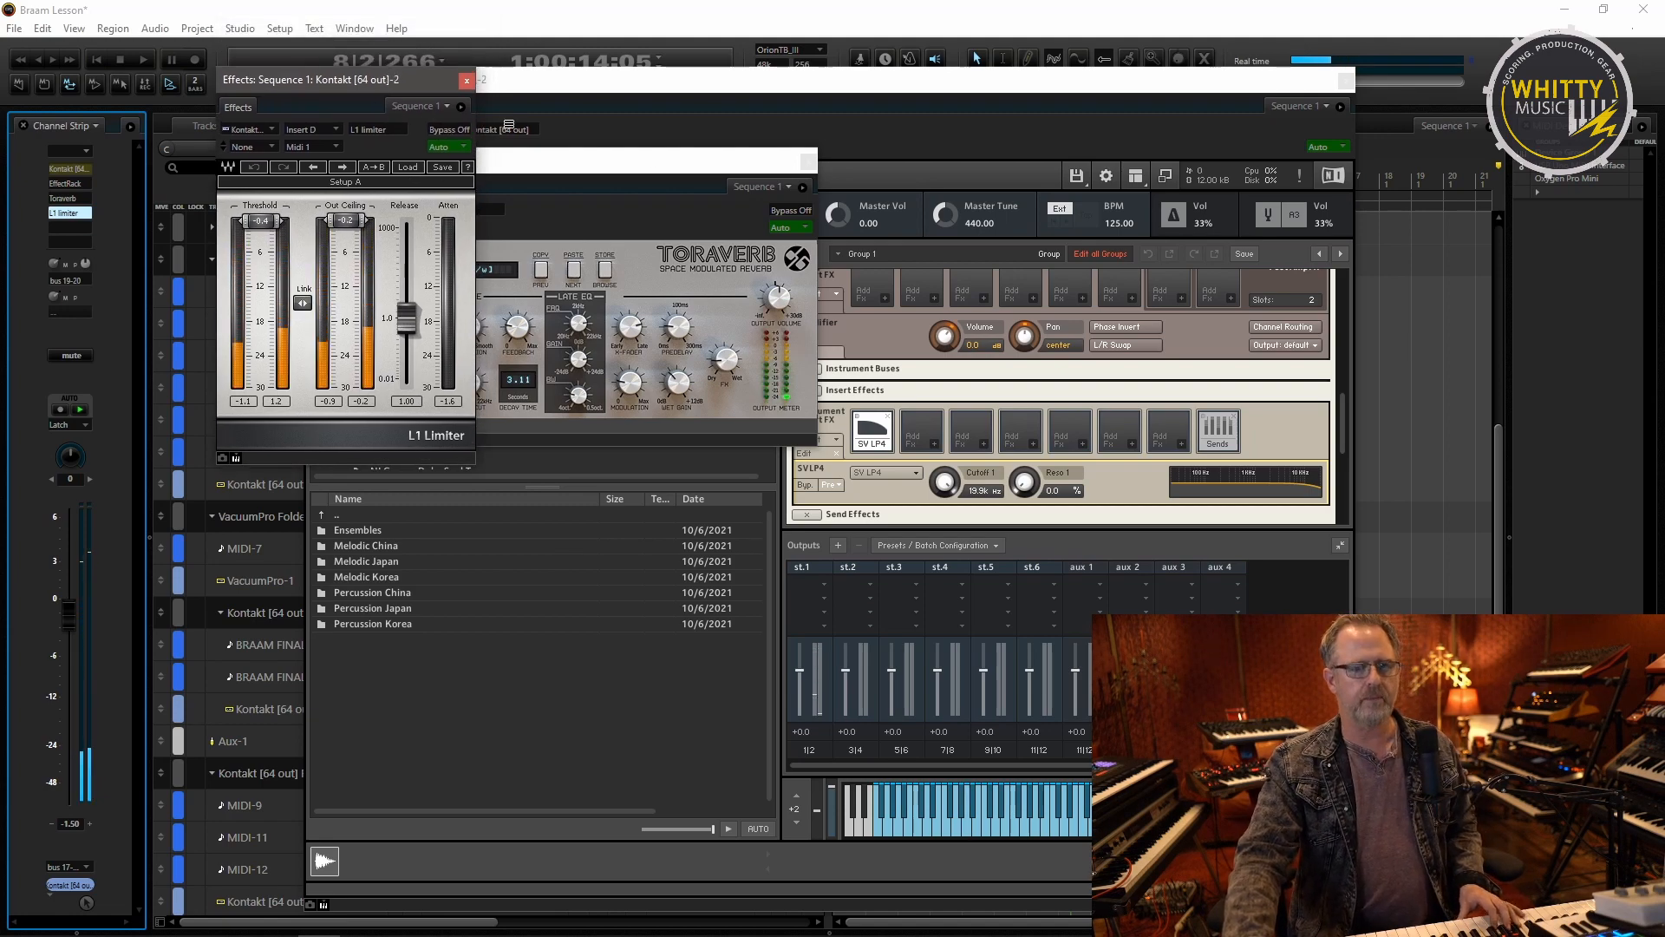
{"action": "left_click", "coordinate": [467, 79]}
{"action": "left_click", "coordinate": [807, 161]}
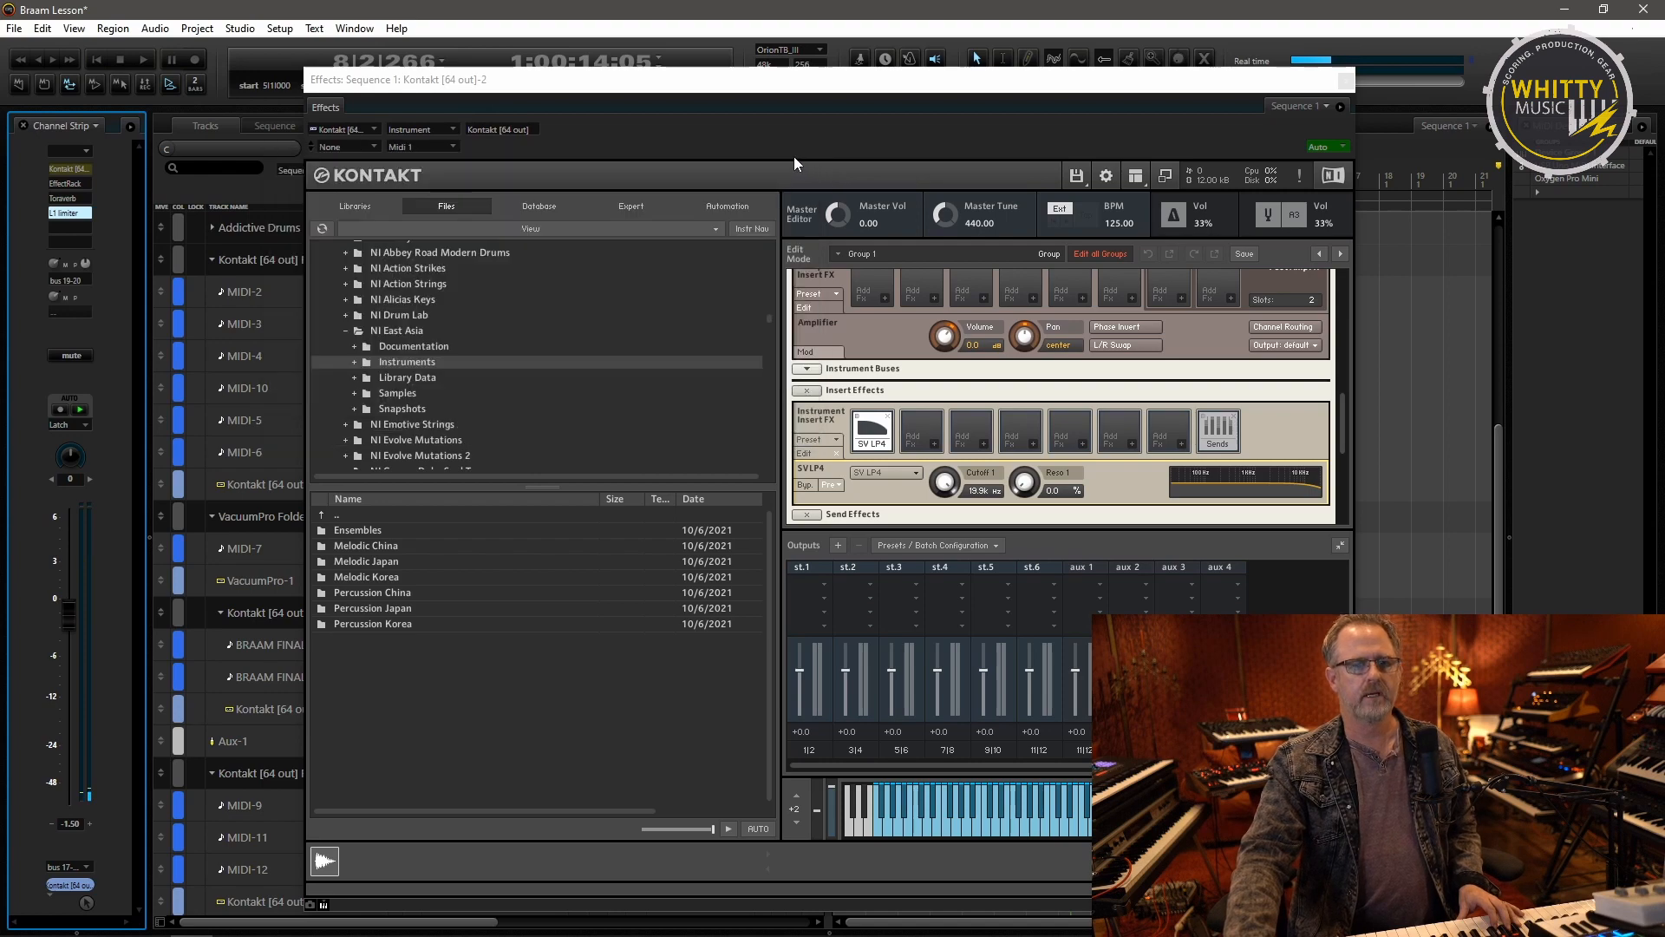
- Select the Aux-1 track, view its ValhallaShimmer reverb settings, and bring the Kontakt window back beside them
{"action": "left_click_drag", "start_coordinate": [727, 85], "coordinate": [1102, 65]}
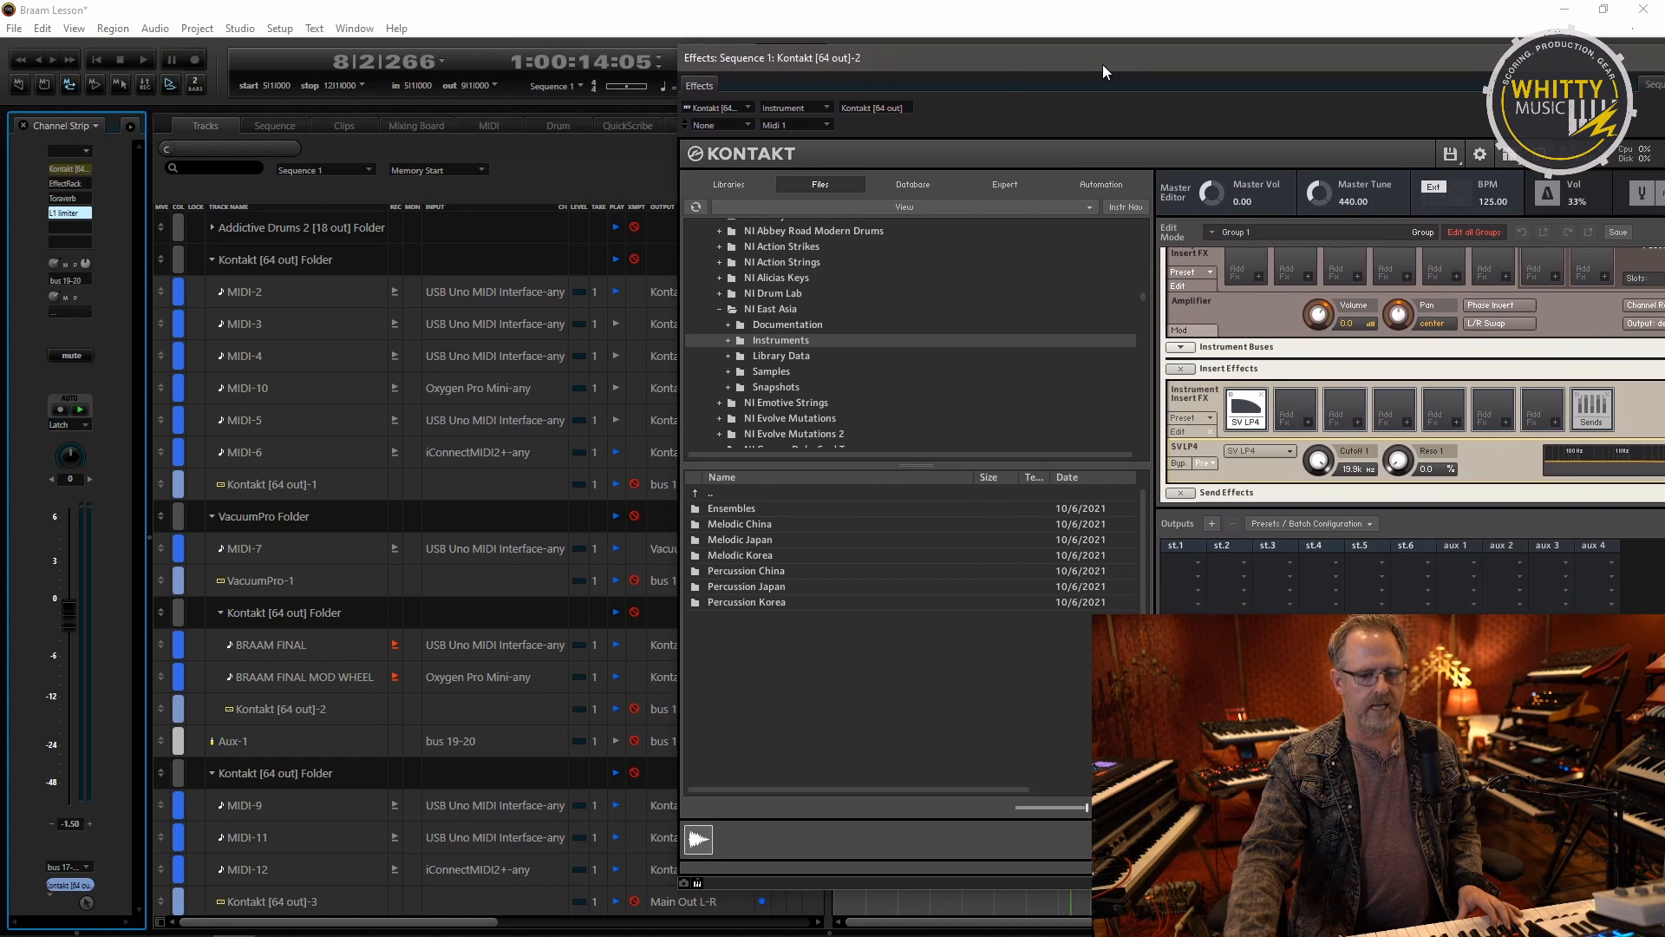
{"action": "left_click", "coordinate": [619, 744]}
{"action": "left_click", "coordinate": [317, 743]}
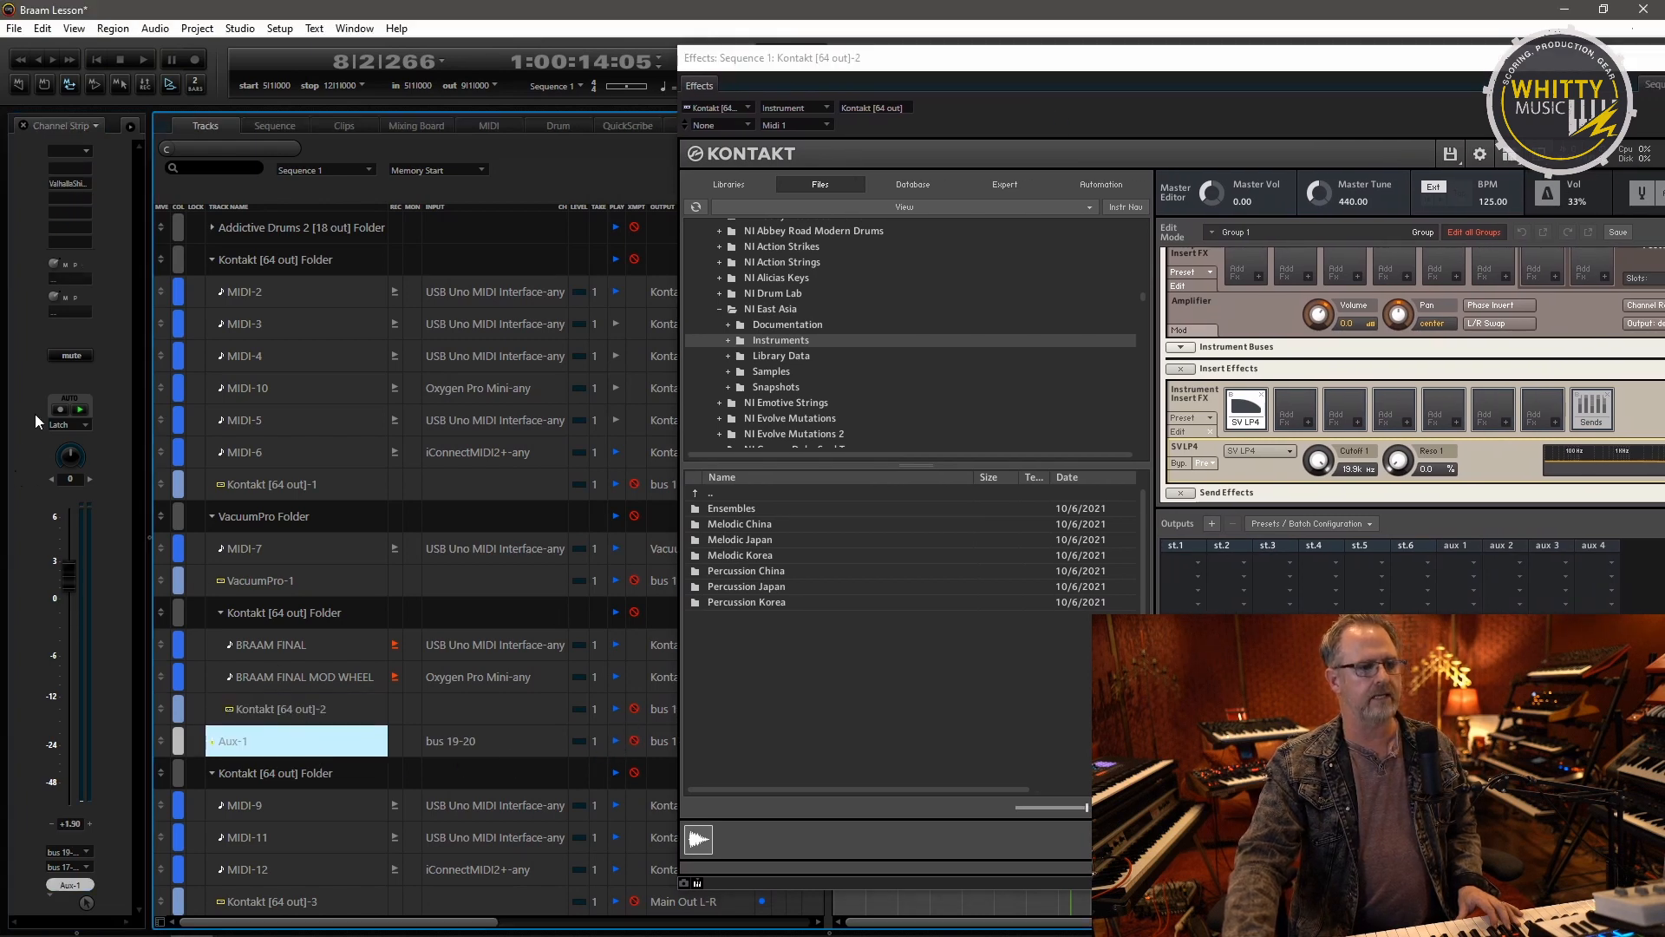
{"action": "left_click", "coordinate": [62, 182]}
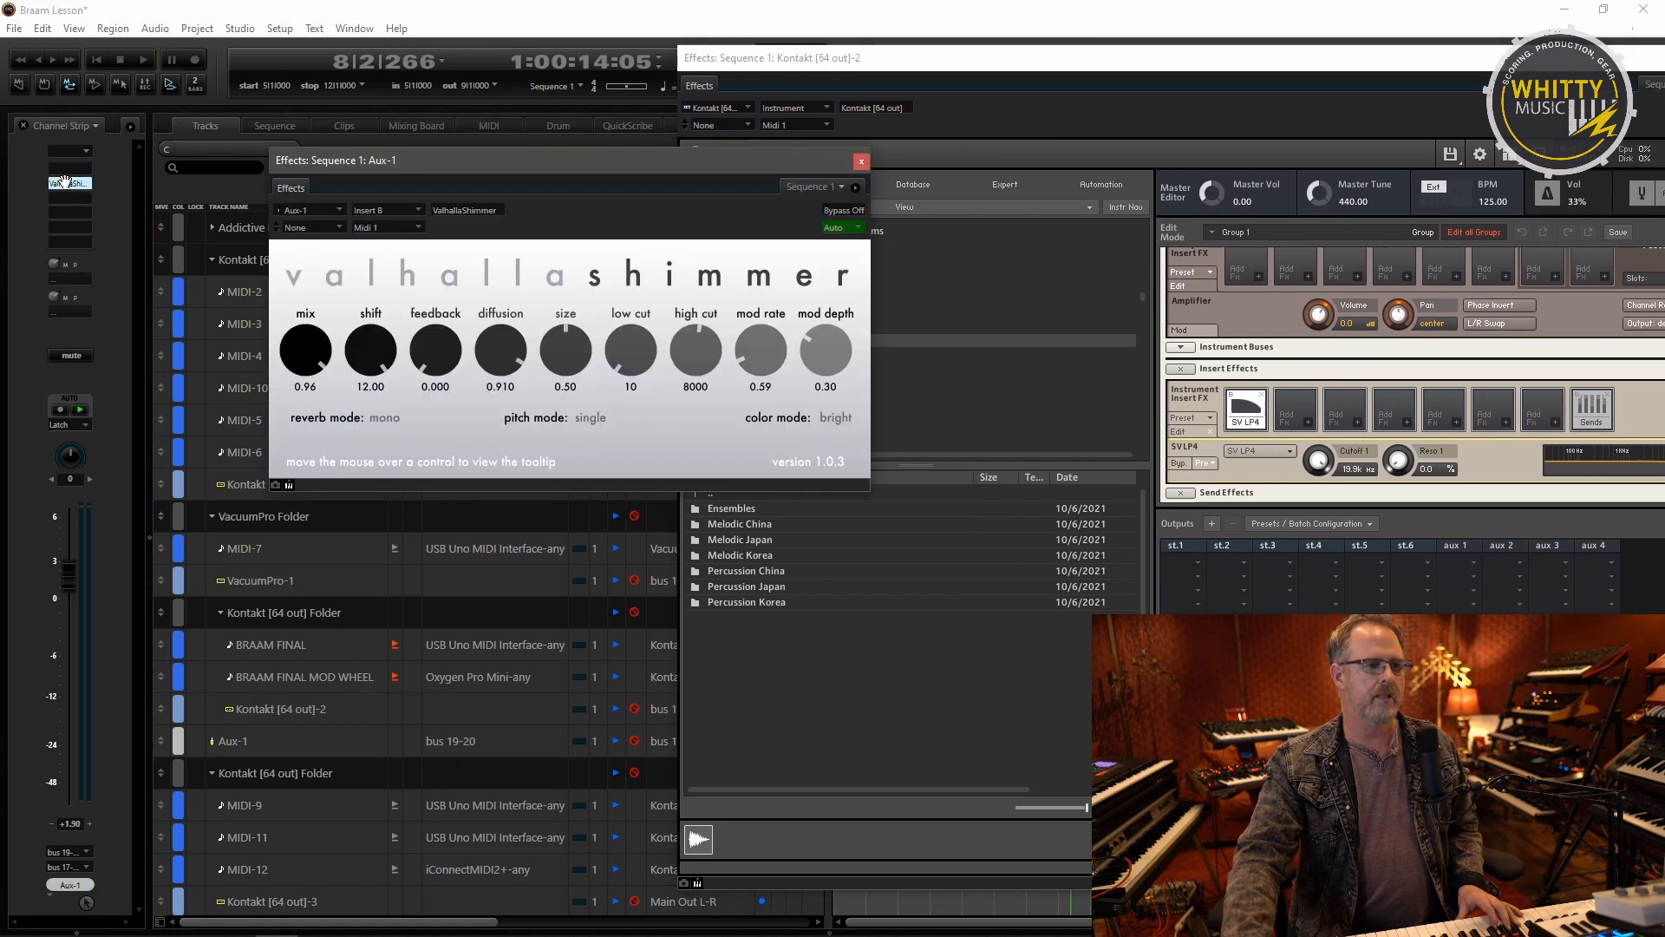
{"action": "left_click_drag", "start_coordinate": [620, 165], "coordinate": [523, 157]}
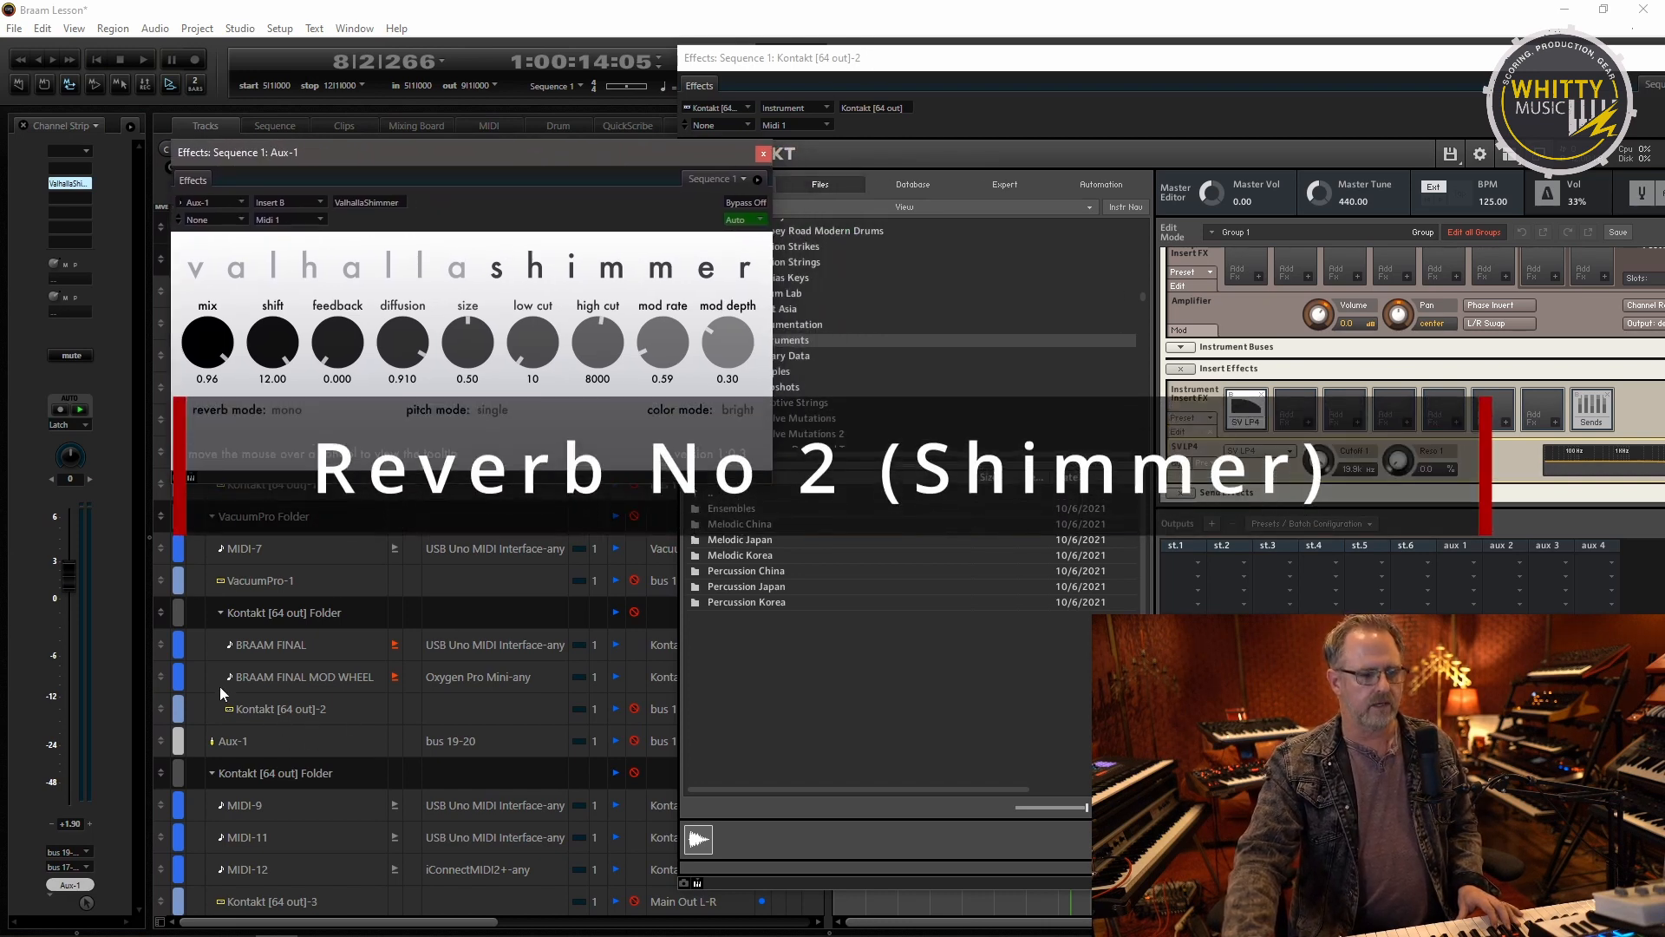
{"action": "left_click_drag", "start_coordinate": [913, 76], "coordinate": [534, 33]}
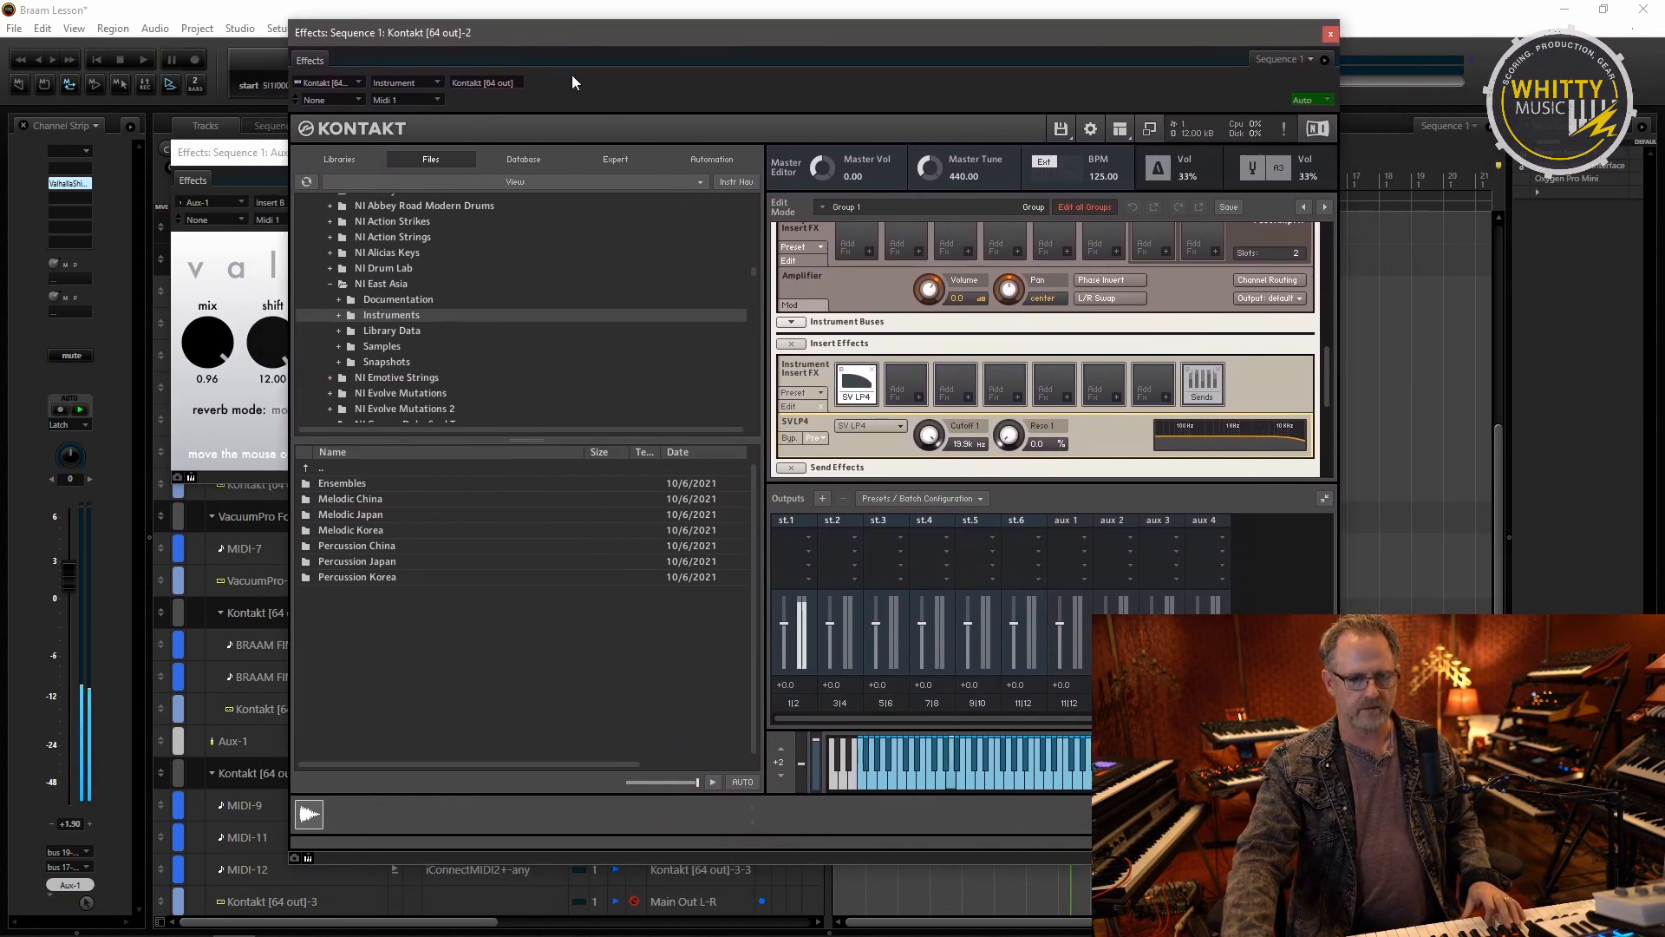